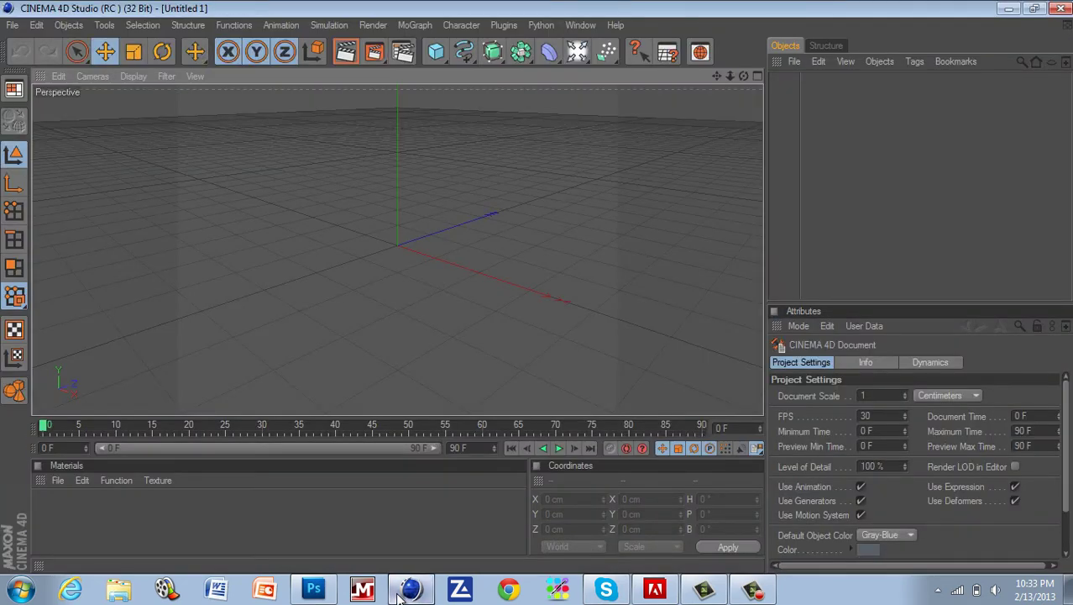
pyautogui.click(468, 52)
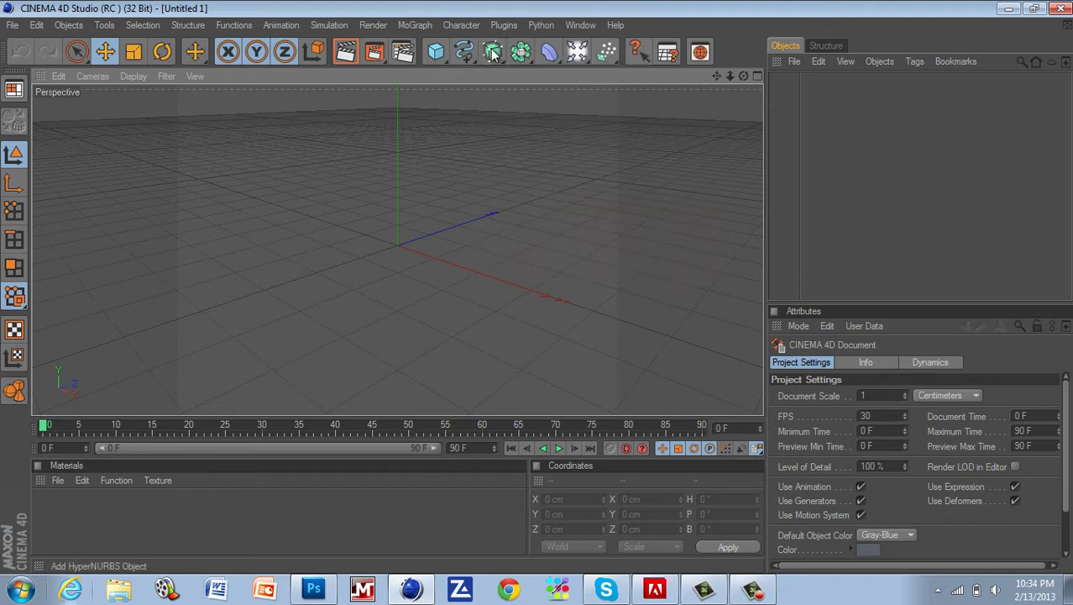
pyautogui.click(493, 52)
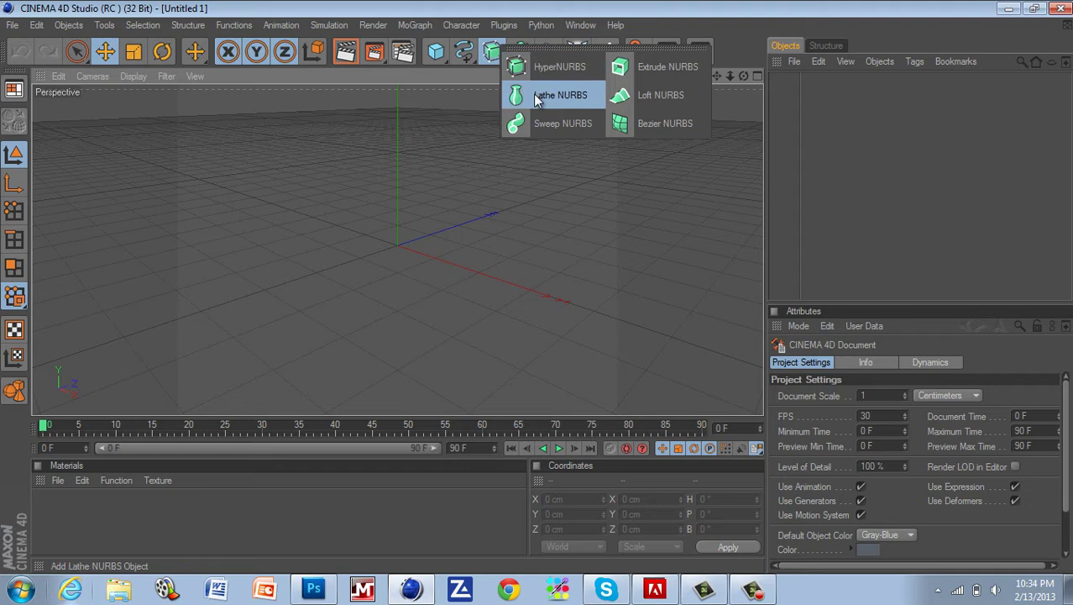
pyautogui.click(650, 67)
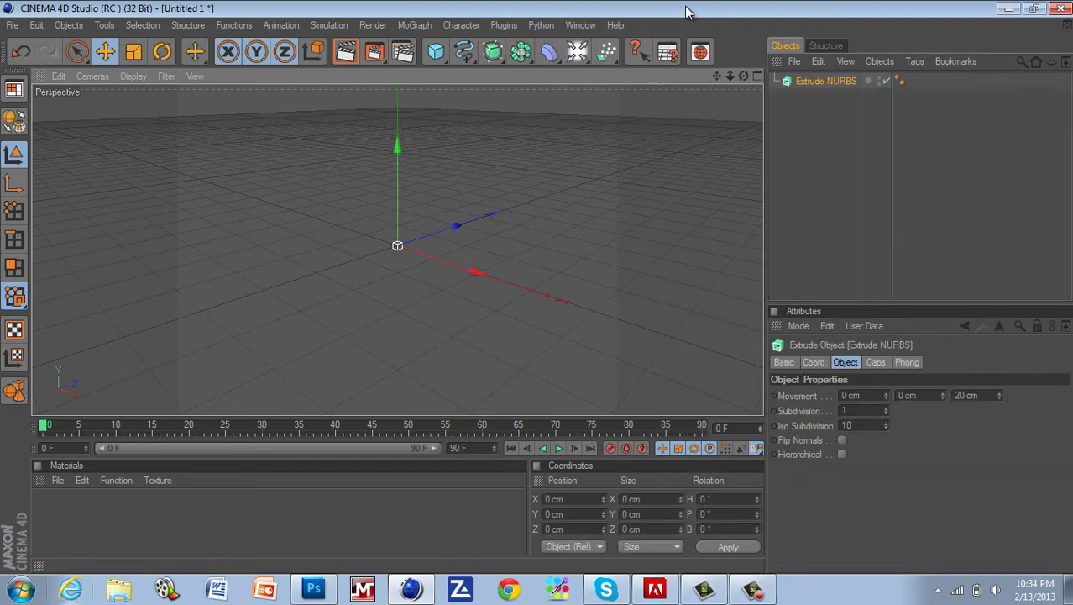
pyautogui.press('Delete')
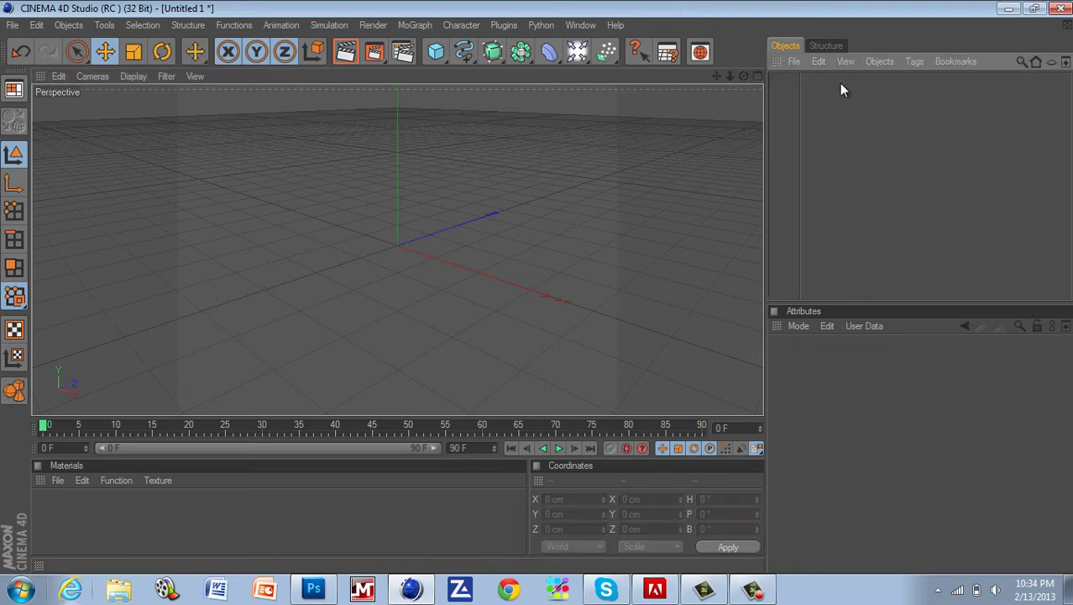
# In the Front view, start a B-Spline at the origin and place a second point along the X axis at about X -248 cm
pyautogui.click(756, 77)
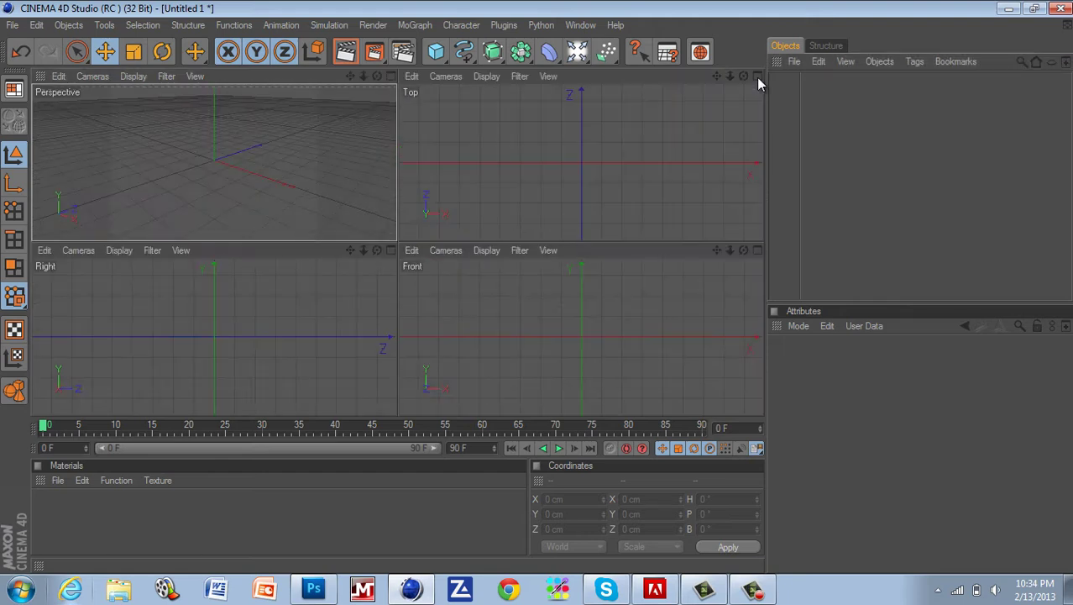
pyautogui.click(757, 250)
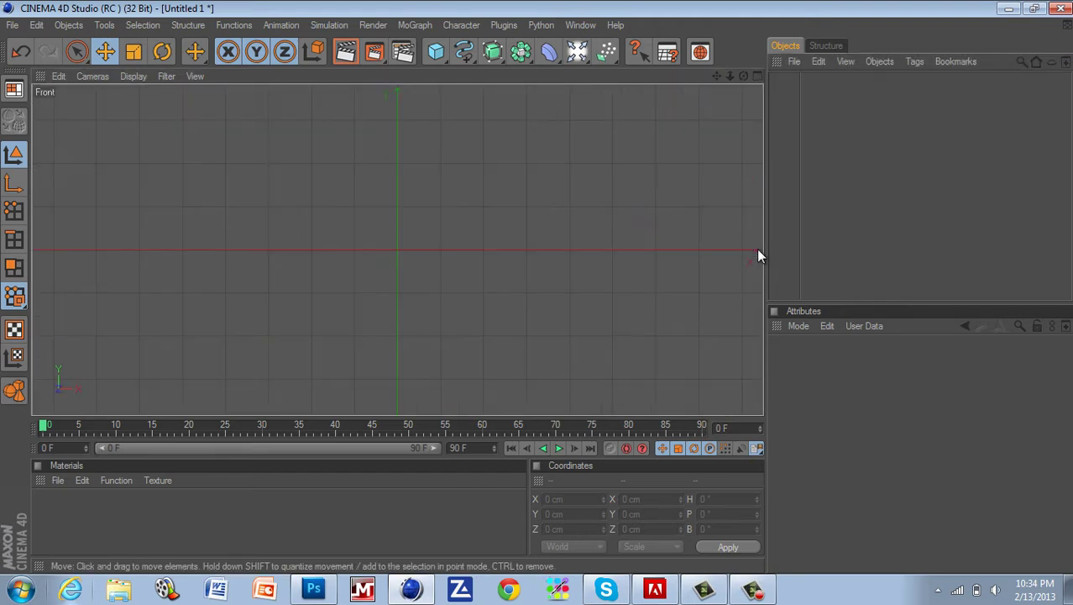
pyautogui.keyDown('alt'); pyautogui.moveTo(538, 294); pyautogui.dragTo(540, 294, button='middle'); pyautogui.keyUp('alt')
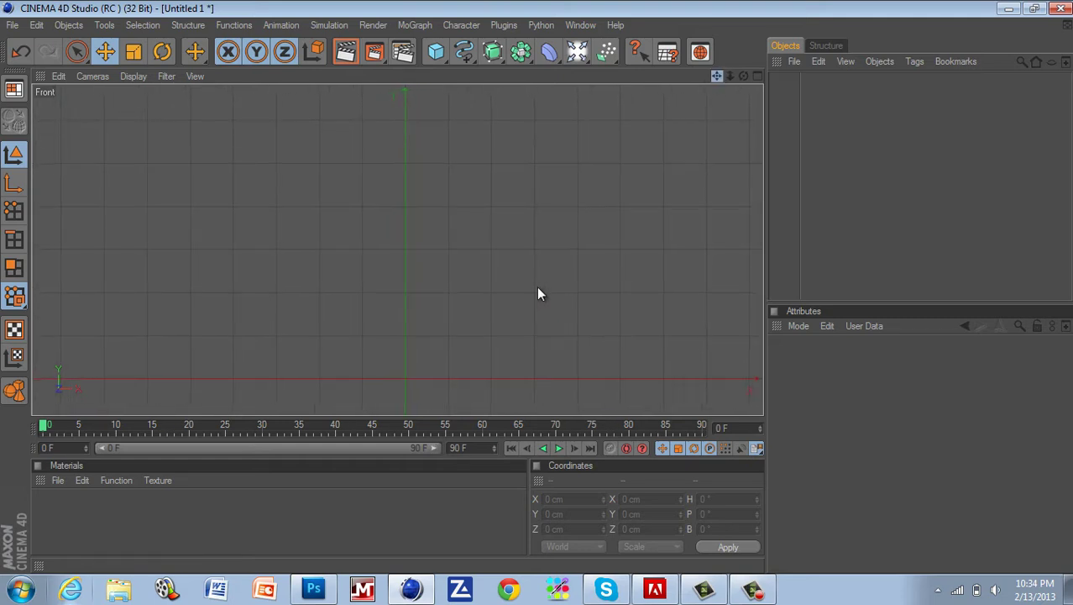
pyautogui.click(462, 53)
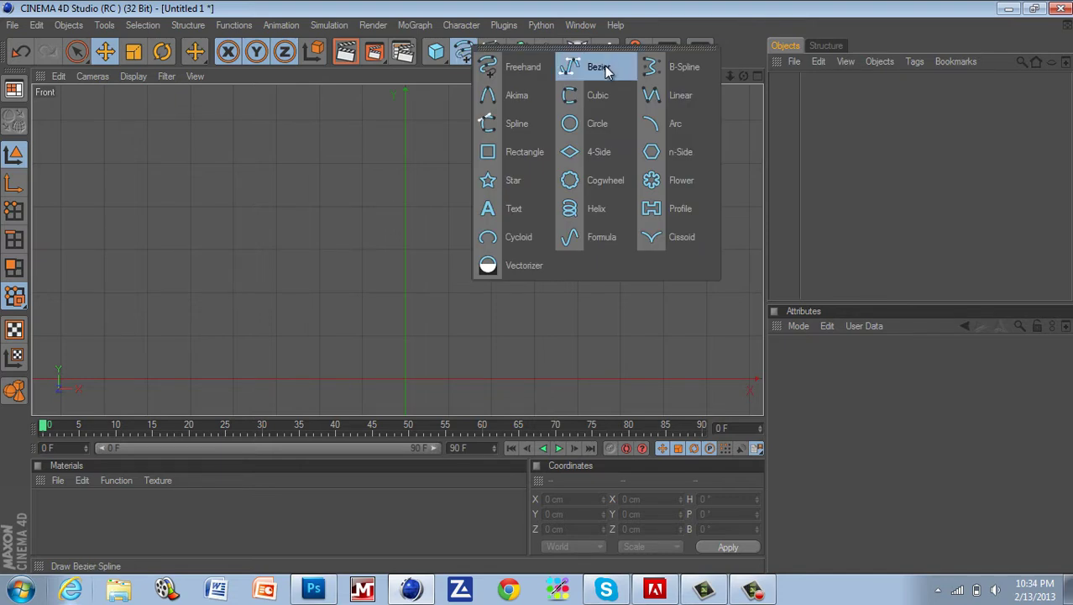
pyautogui.click(649, 67)
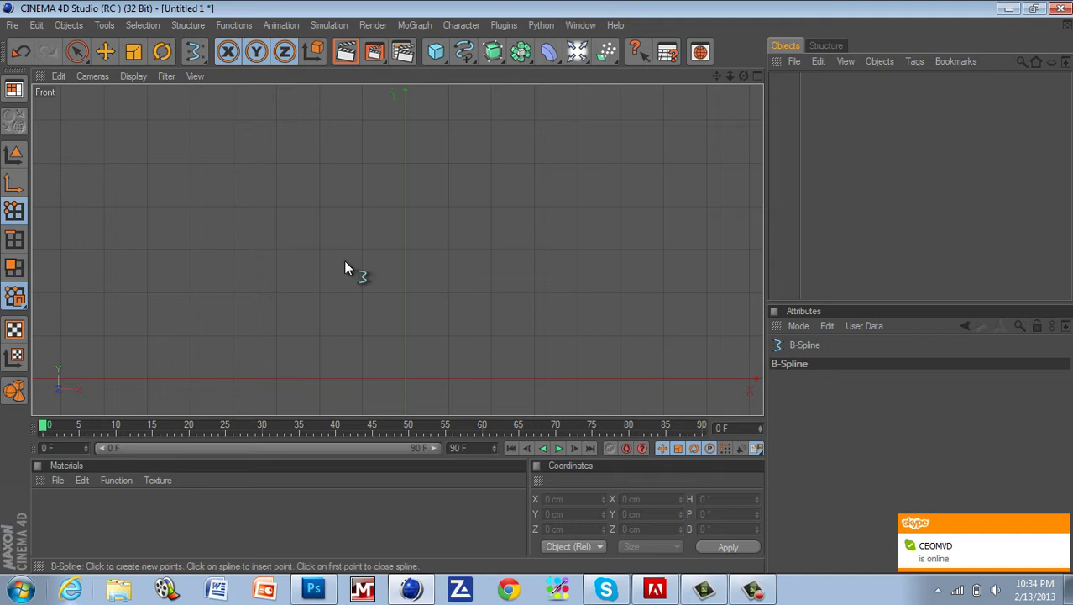
pyautogui.click(406, 379)
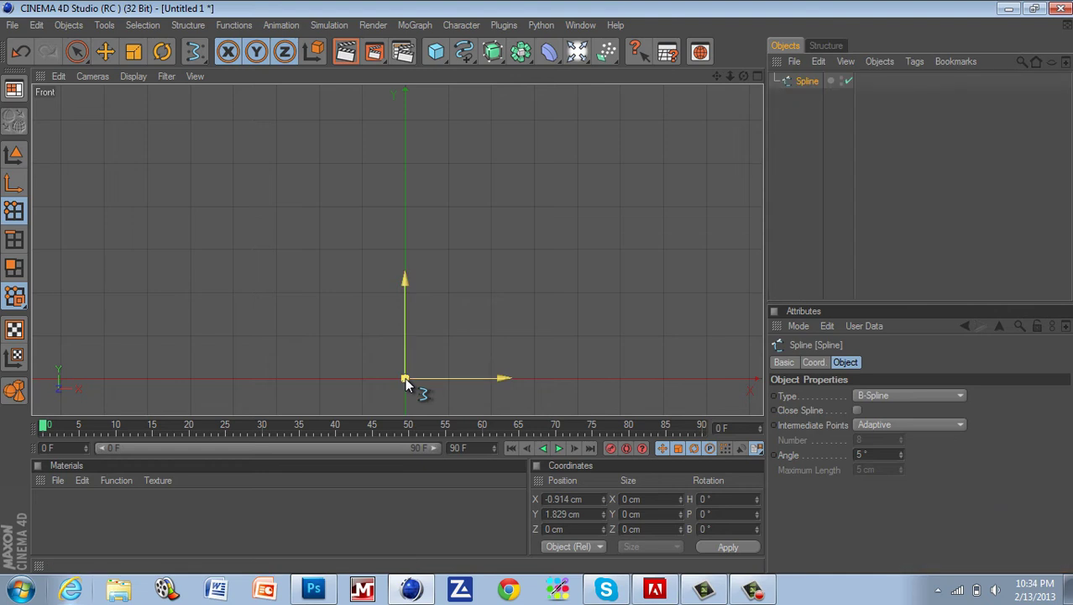
pyautogui.click(298, 378)
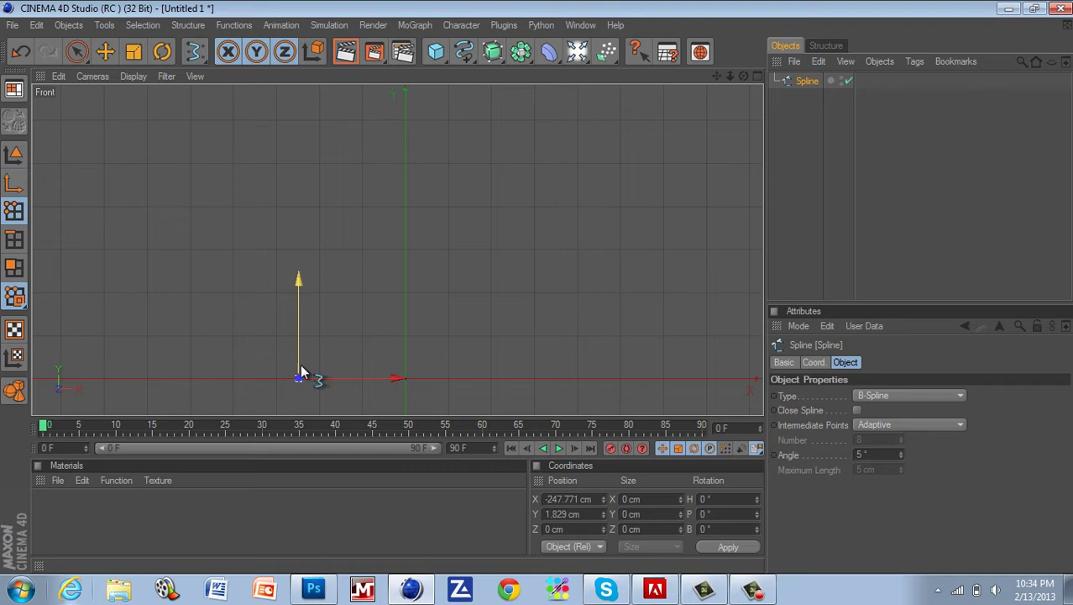
pyautogui.moveTo(299, 376)
pyautogui.mouseDown()
pyautogui.moveTo(309, 363)
pyautogui.moveTo(311, 377)
pyautogui.mouseUp()
pyautogui.hotkey('ctrl', 'z')
pyautogui.hotkey('ctrl', 'z')
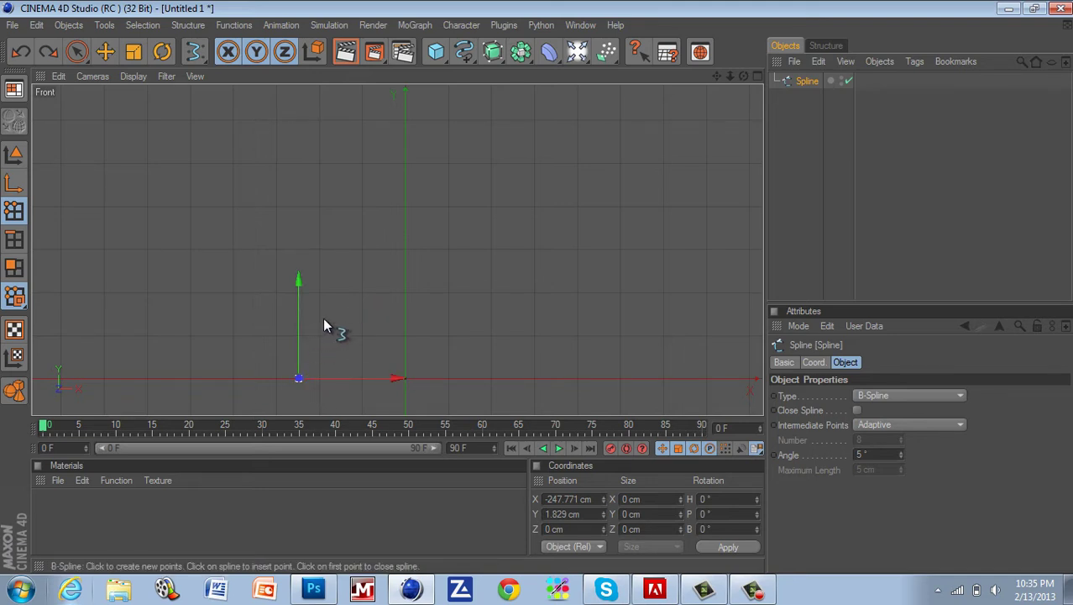
pyautogui.hotkey('ctrl', 'z')
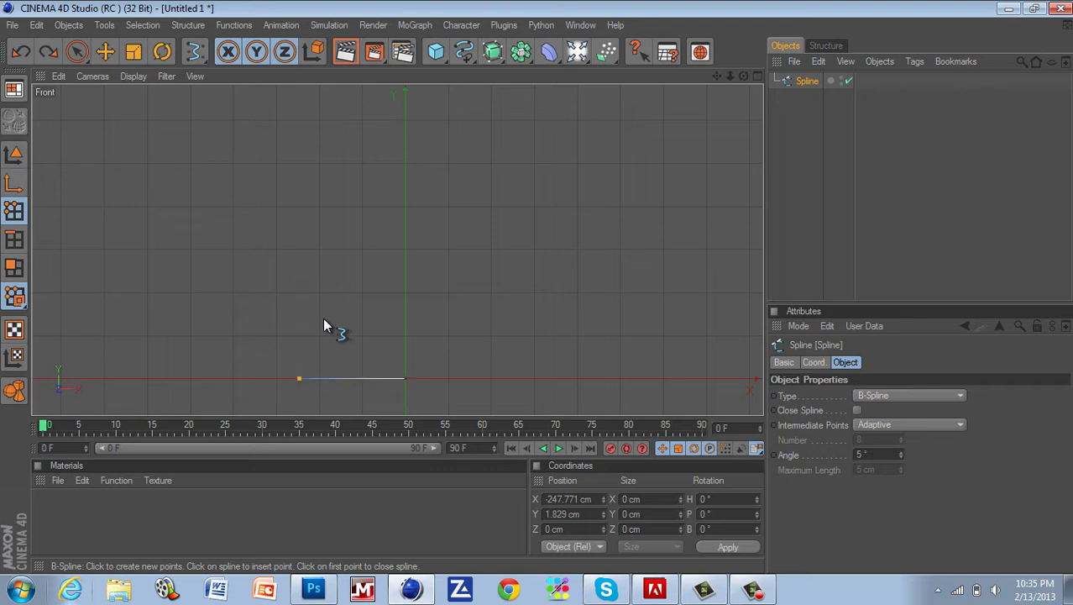
pyautogui.hotkey('ctrl', 'z')
pyautogui.hotkey('ctrl', 'z')
pyautogui.hotkey('ctrl', 'z')
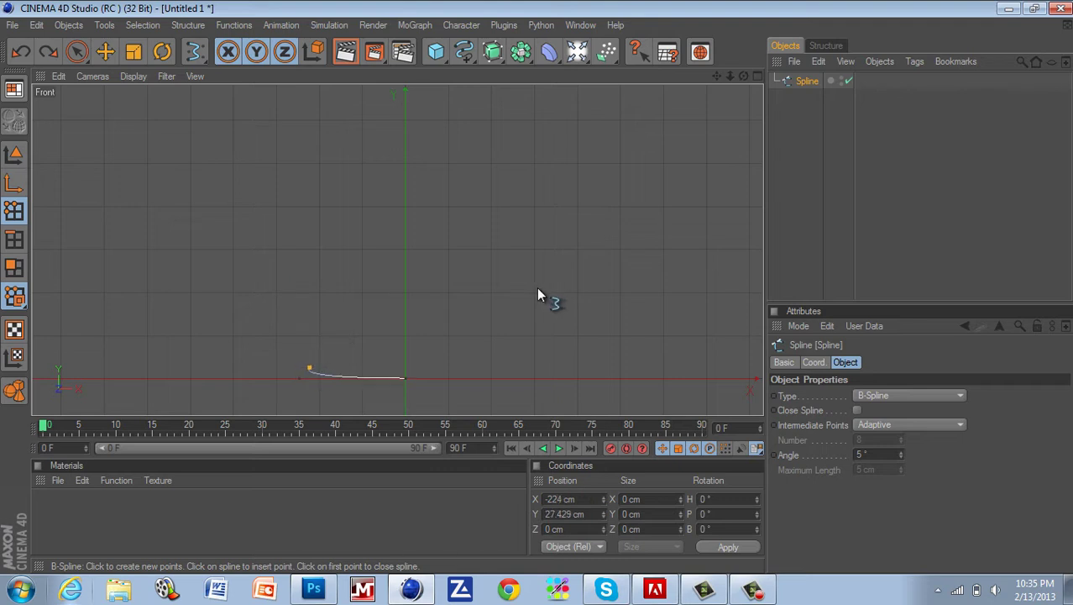
pyautogui.hotkey('ctrl', 'z')
pyautogui.hotkey('ctrl', 'z')
pyautogui.hotkey('ctrl', 'z')
# Add points that curve the spline around the foot's outer edge and back inward to about X -169, Y 24 cm
pyautogui.click(304, 371)
pyautogui.hotkey('ctrl', 'z')
pyautogui.hotkey('ctrl', 'z')
pyautogui.hotkey('ctrl', 'z')
pyautogui.hotkey('ctrl', 'z')
pyautogui.hotkey('ctrl', 'z')
pyautogui.hotkey('ctrl', 'z')
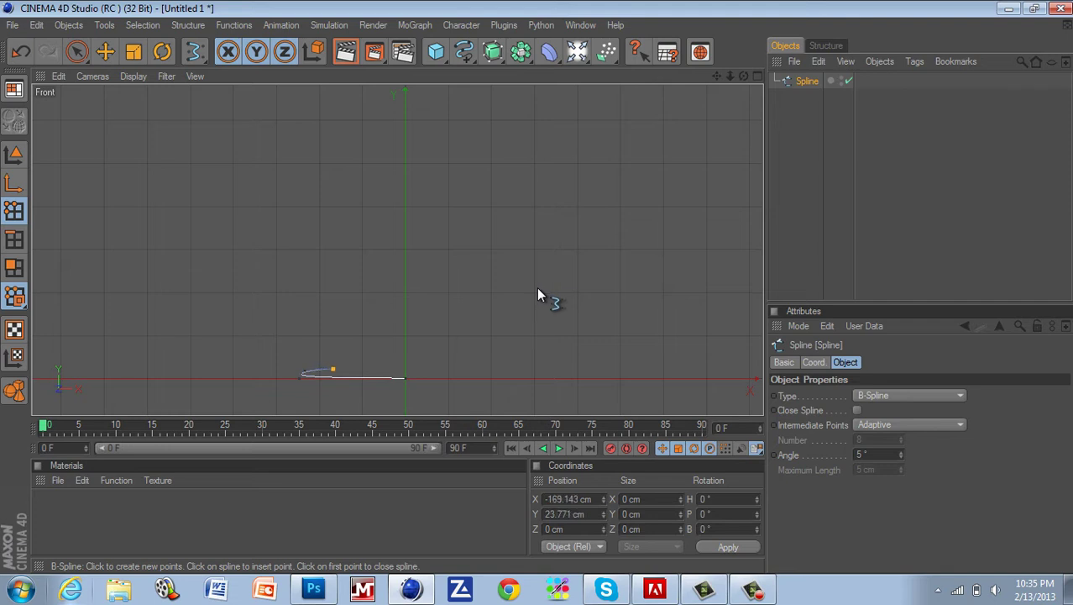
pyautogui.hotkey('ctrl', 'z')
# Continue the spline along the foot's top to near the axis, and up the stem to about X -25, Y 267 cm
pyautogui.click(397, 369)
pyautogui.click(394, 271)
pyautogui.hotkey('ctrl', 'z')
pyautogui.moveTo(395, 372); pyautogui.dragTo(394, 371)
pyautogui.moveTo(398, 289); pyautogui.dragTo(395, 265)
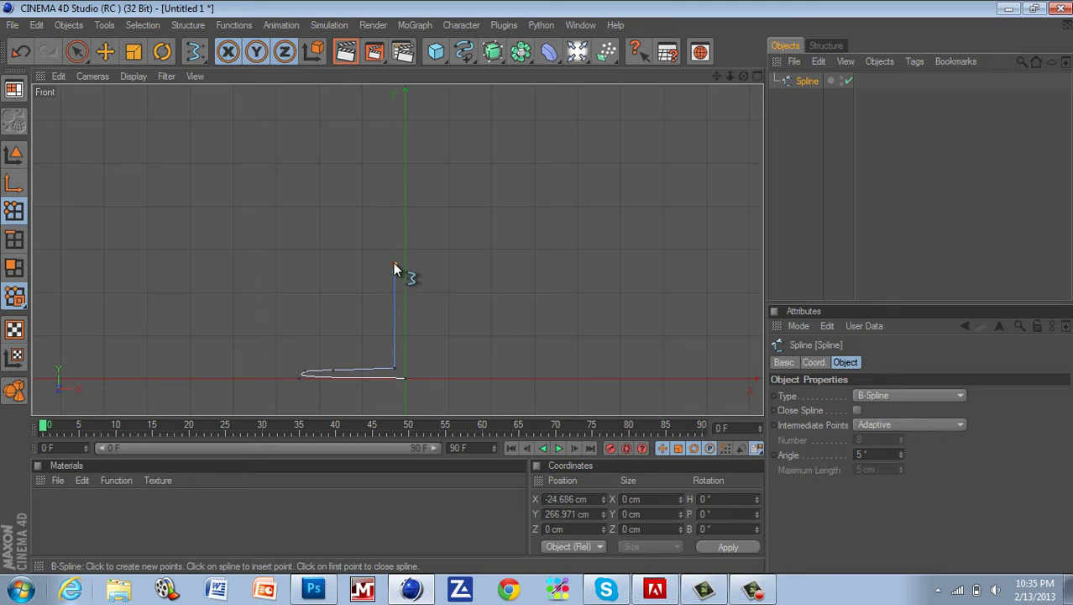
# Flare the spline outward for the bowl's outer wall and round its rim, ending at about X -140, Y 428 cm
pyautogui.click(346, 218)
pyautogui.moveTo(328, 199); pyautogui.dragTo(344, 195)
pyautogui.click(405, 194)
pyautogui.hotkey('ctrl', 'z')
# Add the bowl's inner wall points down to the central axis, ending at about X -1, Y 294 cm
pyautogui.click(357, 220)
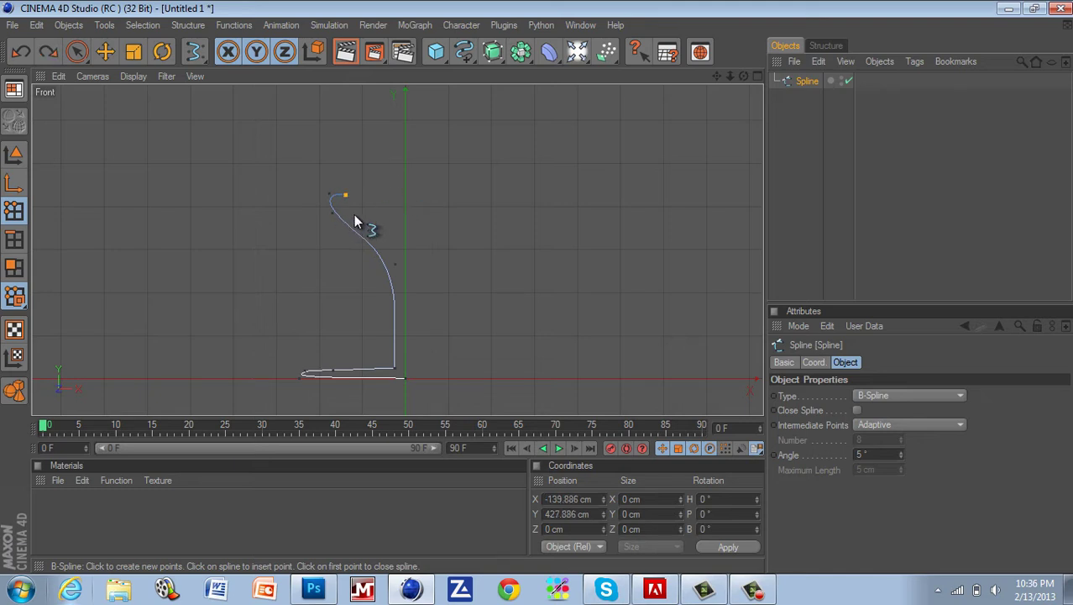
pyautogui.moveTo(358, 220); pyautogui.dragTo(361, 218)
pyautogui.click(382, 239)
pyautogui.click(400, 248)
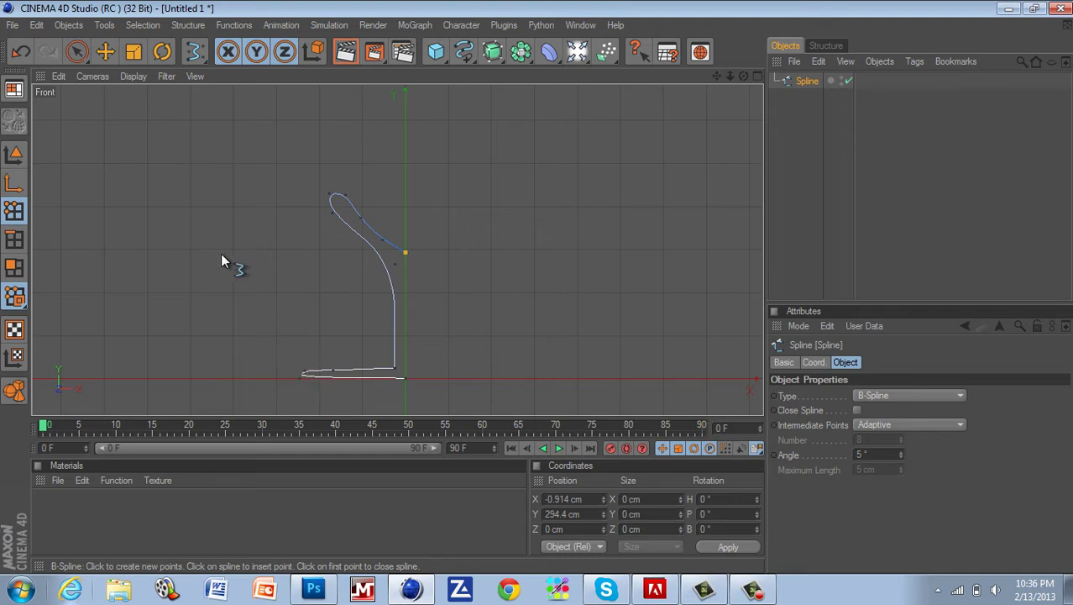
# Narrow the foot by moving its outer-edge control points inward to about X -99 cm with Live Selection
pyautogui.click(75, 53)
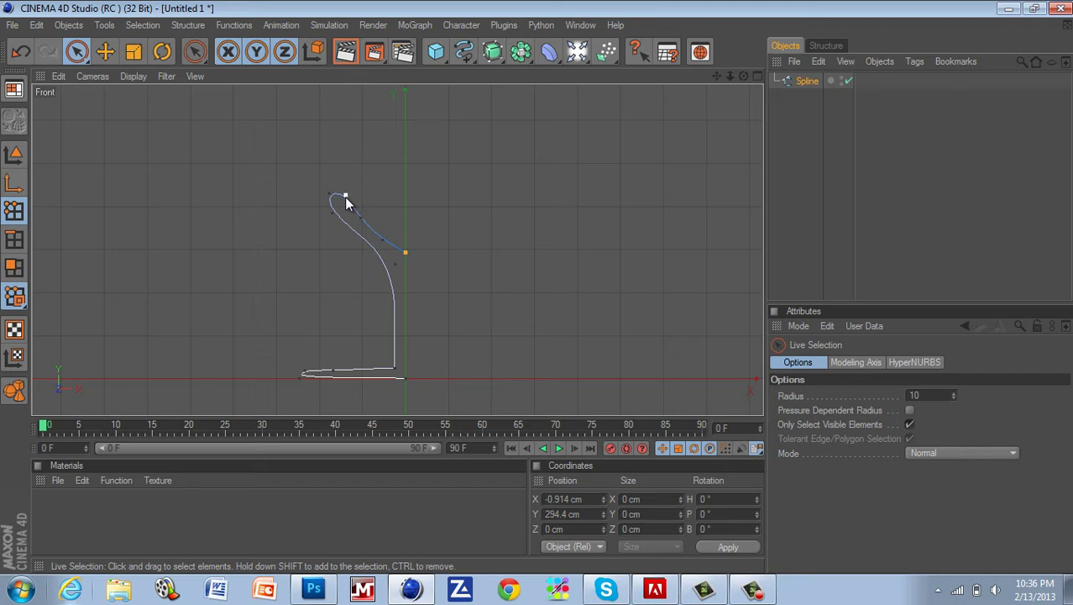
pyautogui.click(301, 378)
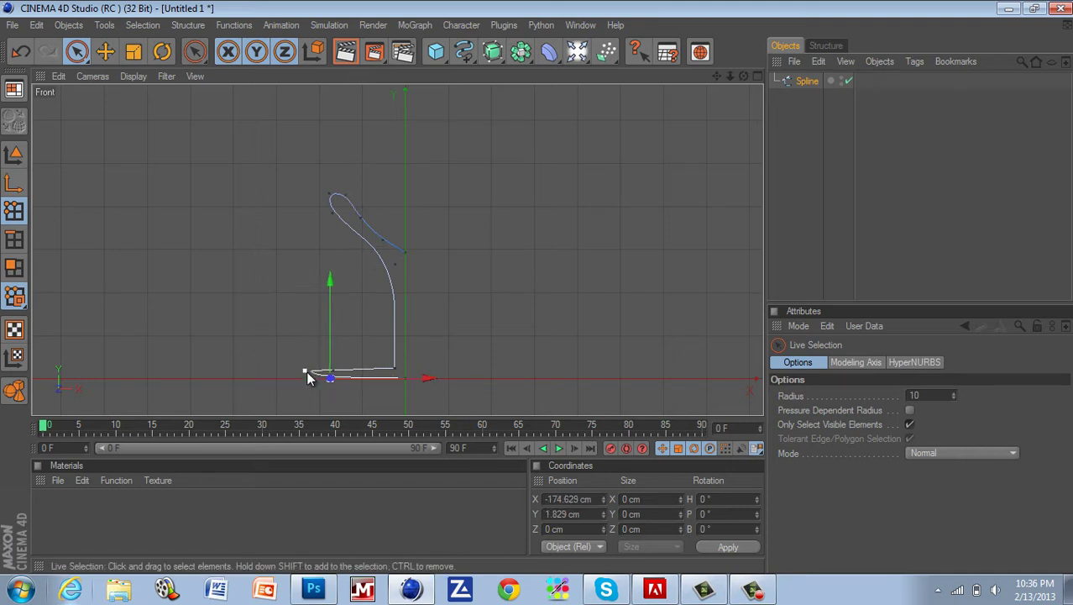
pyautogui.click(303, 371)
pyautogui.moveTo(360, 370); pyautogui.dragTo(405, 377)
pyautogui.hotkey('ctrl', 'z')
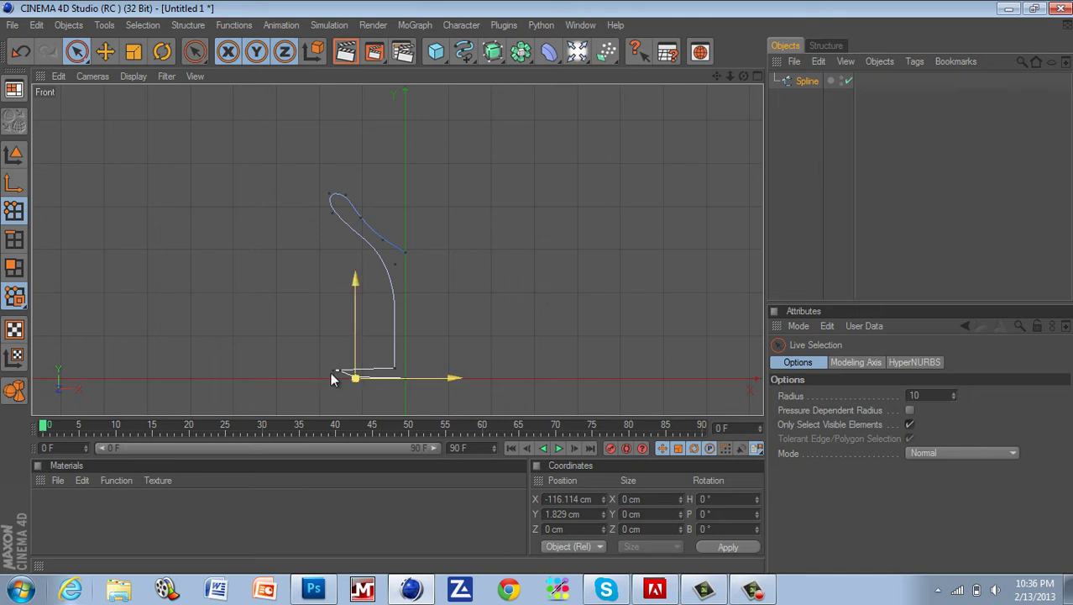
pyautogui.keyDown('shift'); pyautogui.click(332, 372); pyautogui.keyUp('shift')
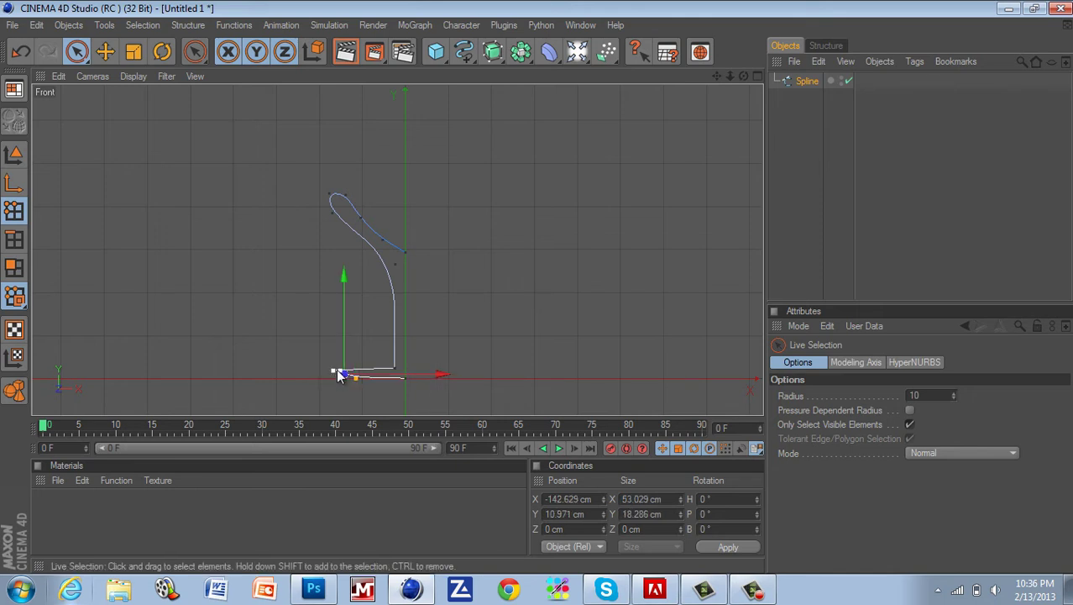
pyautogui.moveTo(351, 376); pyautogui.dragTo(362, 374)
pyautogui.click(354, 373)
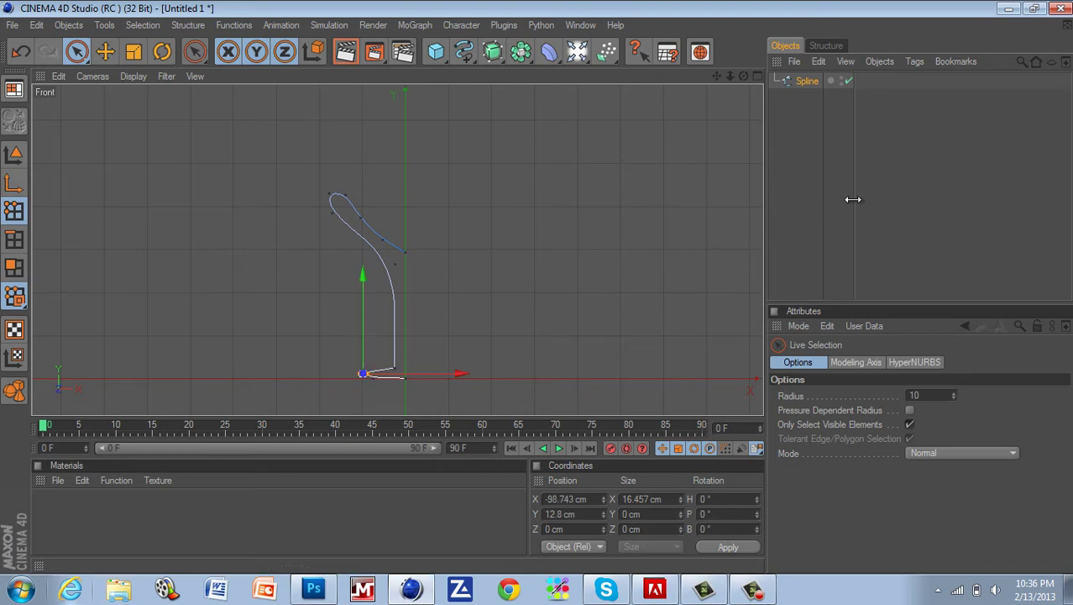
# Thin the bowl wall by lowering the three inner-wall points to about Y 389, 347 and 307 cm, and deselect the spline
pyautogui.click(346, 199)
pyautogui.moveTo(347, 176); pyautogui.dragTo(347, 193)
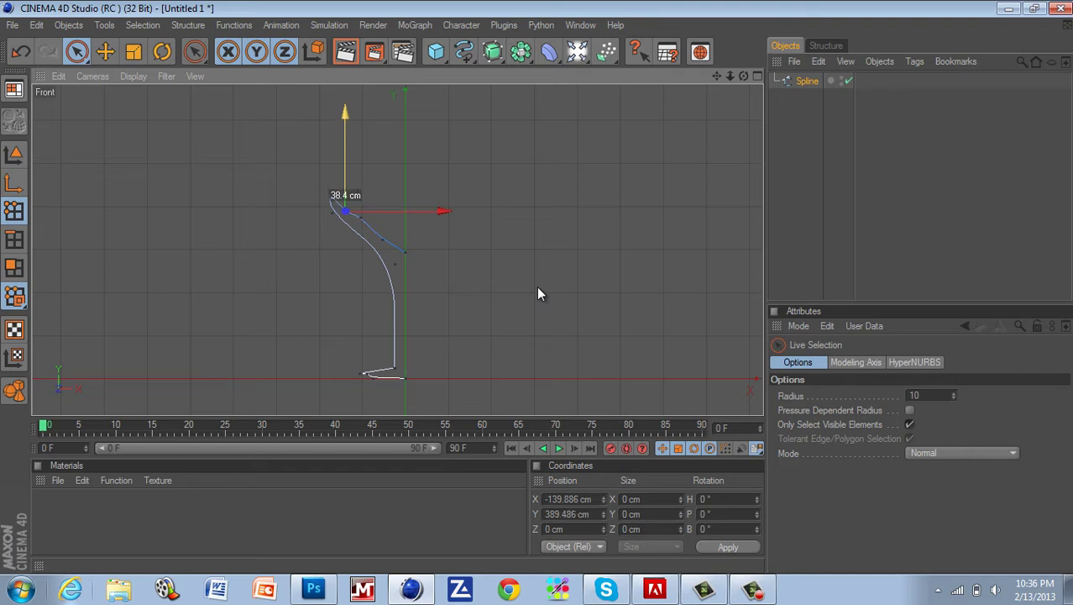
pyautogui.click(360, 228)
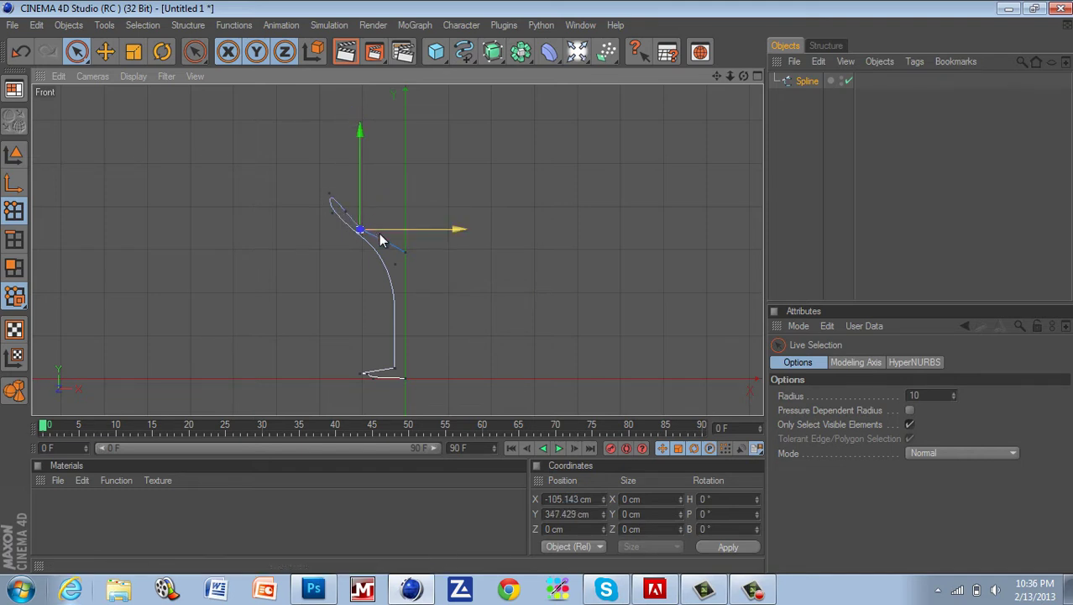
pyautogui.moveTo(379, 233); pyautogui.dragTo(401, 250)
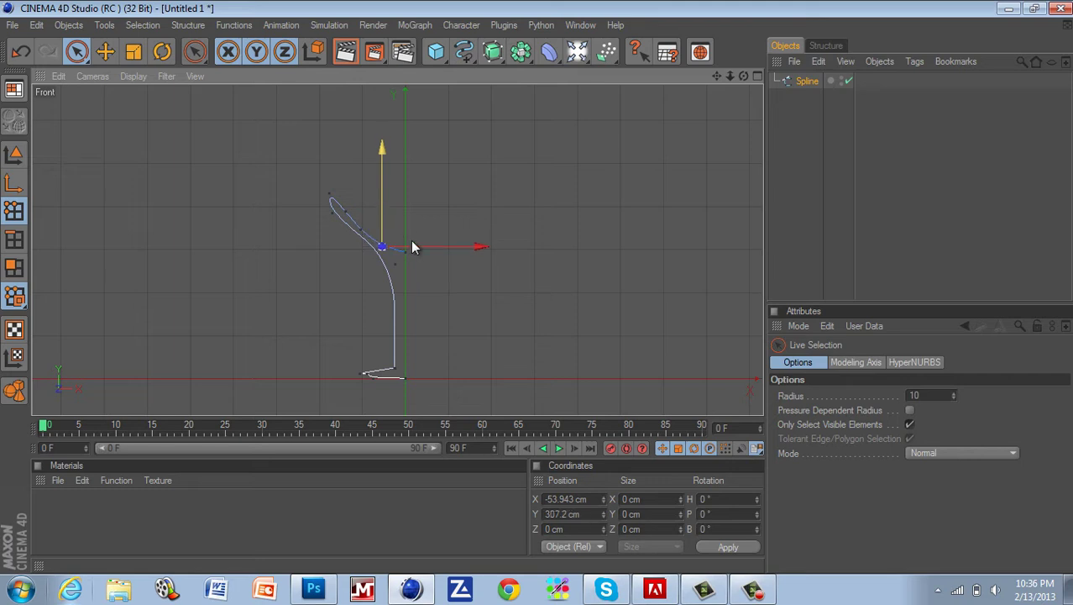
pyautogui.click(913, 163)
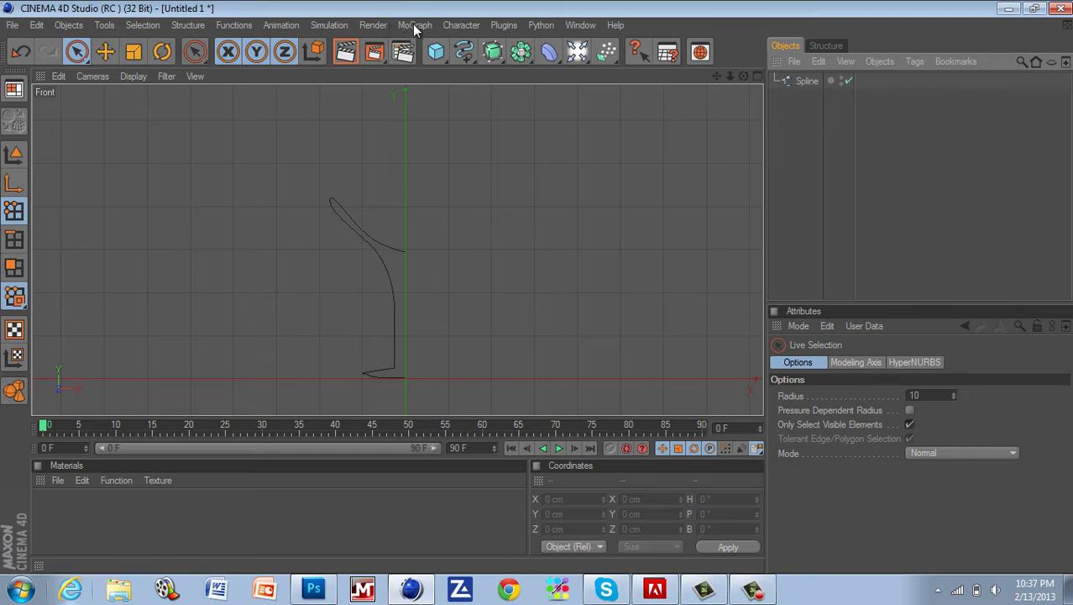
# Add a Lathe NURBS and make the spline its child to revolve the profile into a goblet
pyautogui.click(489, 53)
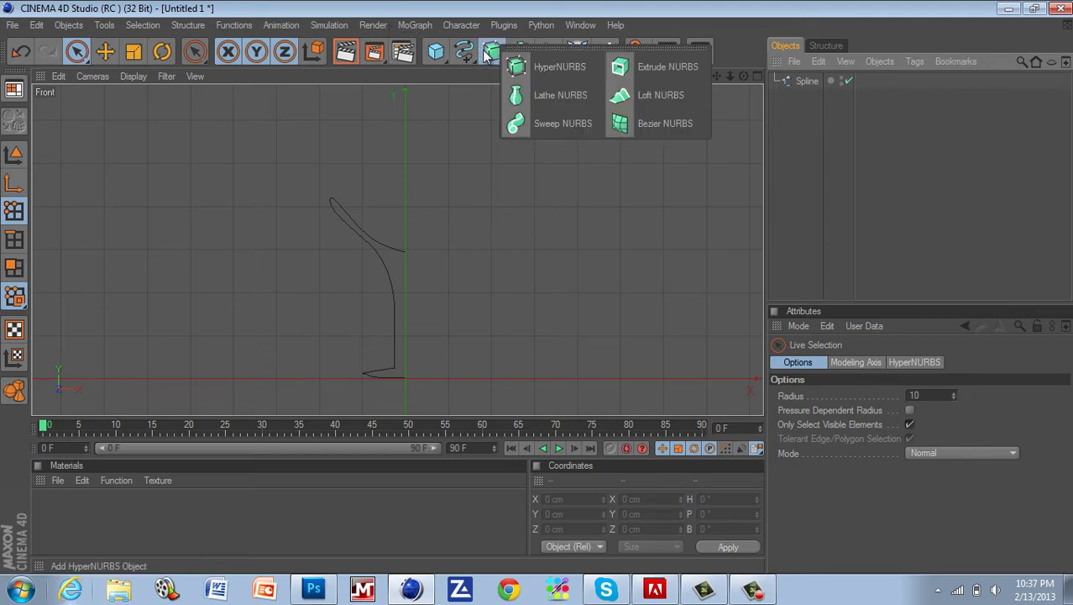
pyautogui.click(556, 101)
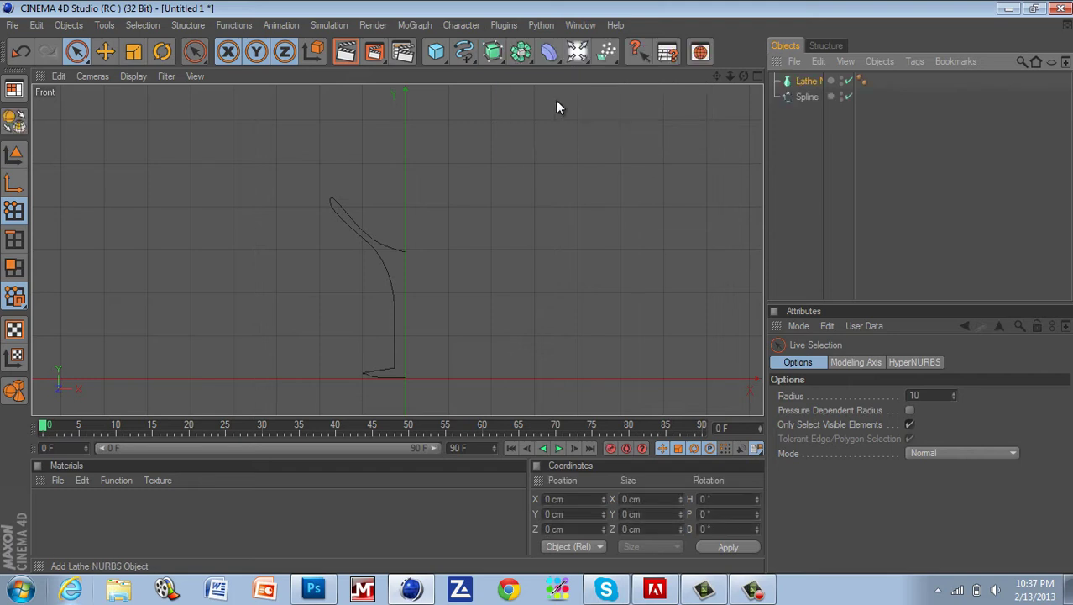
pyautogui.click(806, 98)
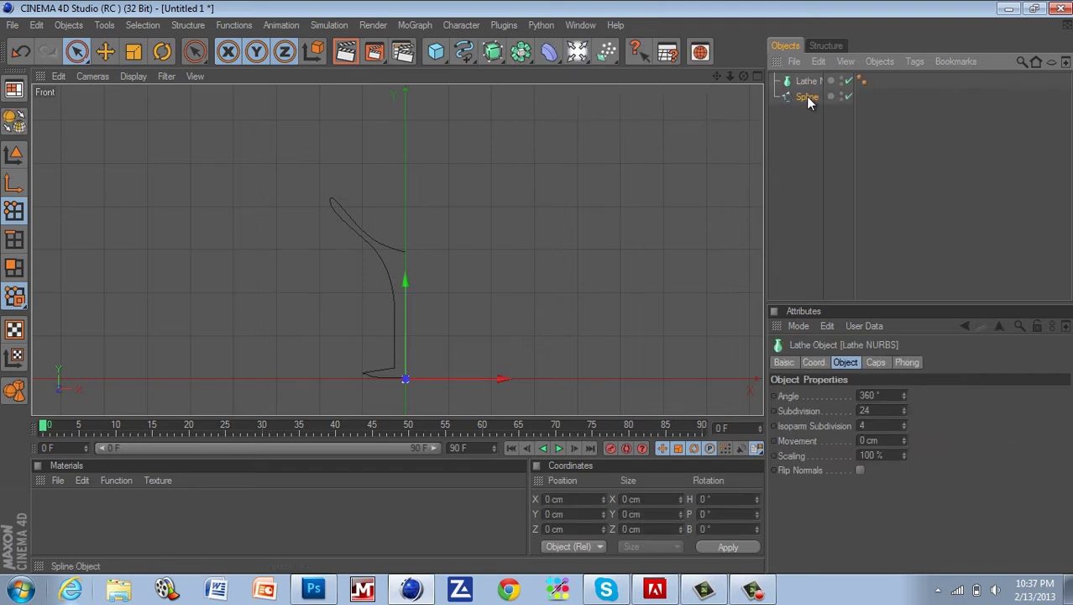
pyautogui.moveTo(808, 82); pyautogui.dragTo(810, 87)
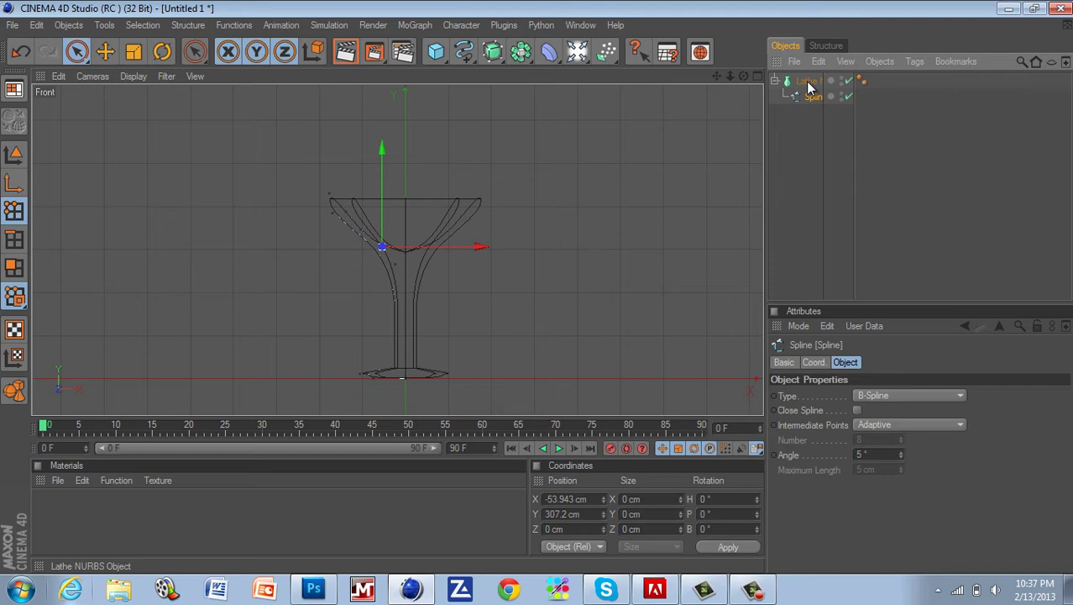
# Show the goblet in the Perspective view and take the spline back out of the Lathe NURBS
pyautogui.click(758, 76)
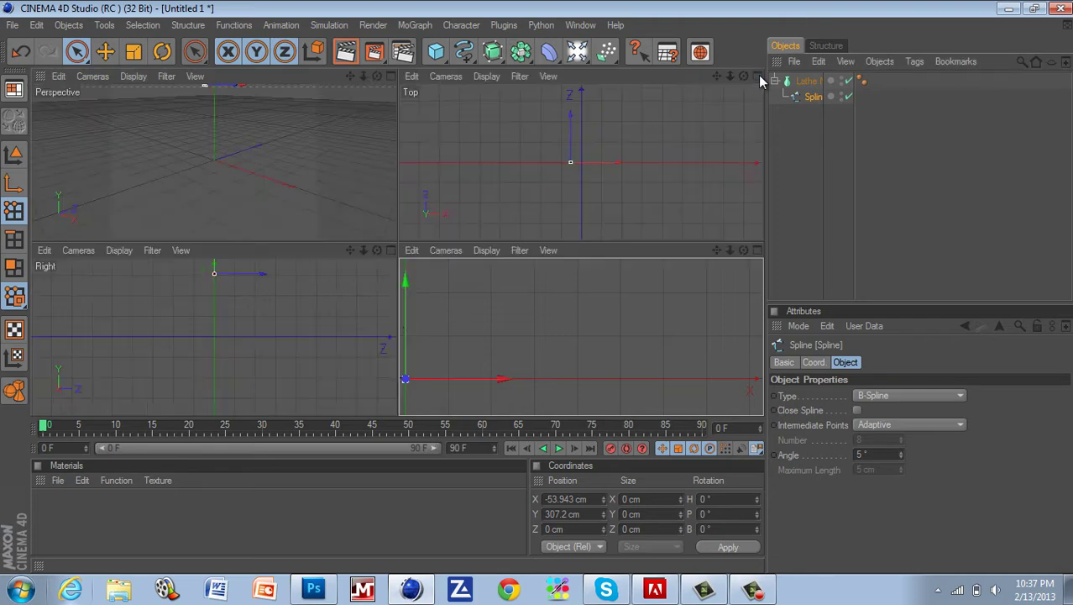
pyautogui.click(390, 77)
pyautogui.moveTo(715, 76); pyautogui.dragTo(538, 287)
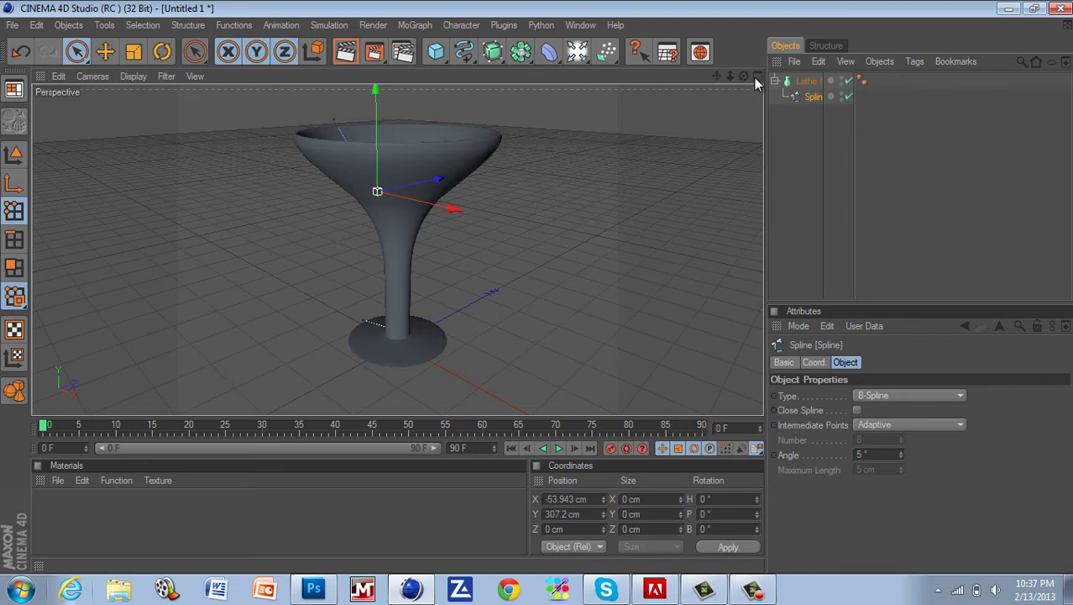
pyautogui.moveTo(745, 77); pyautogui.dragTo(537, 286)
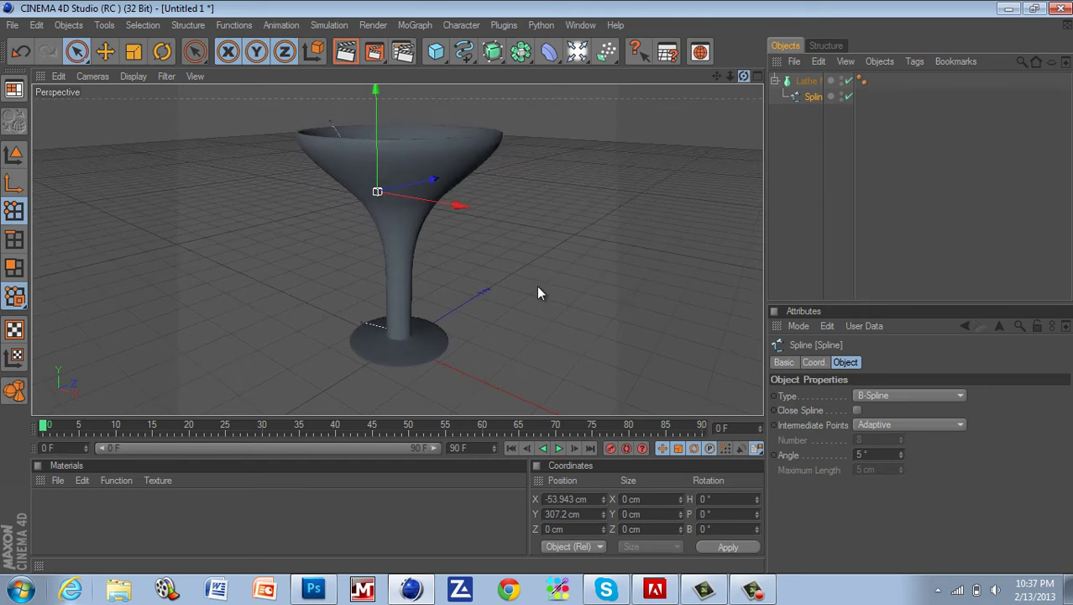
pyautogui.moveTo(816, 96); pyautogui.dragTo(806, 118)
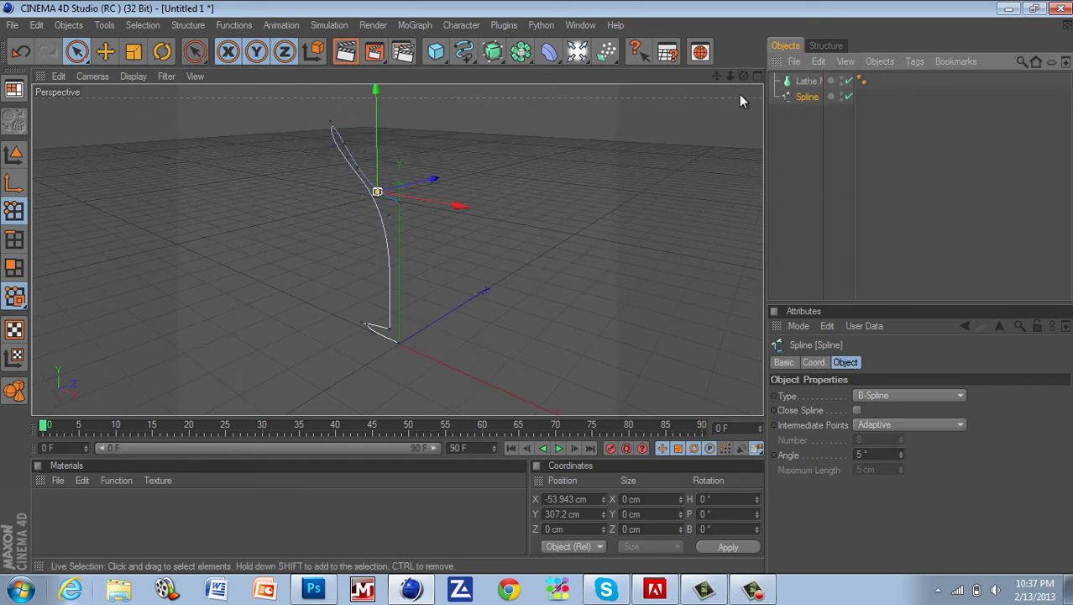
# Try raising the bowl's inner control points, with the centre point at about Y 437 cm, and nest the spline in the Lathe NURBS again
pyautogui.moveTo(744, 75); pyautogui.dragTo(539, 292)
pyautogui.moveTo(371, 153); pyautogui.dragTo(537, 287)
pyautogui.click(351, 172)
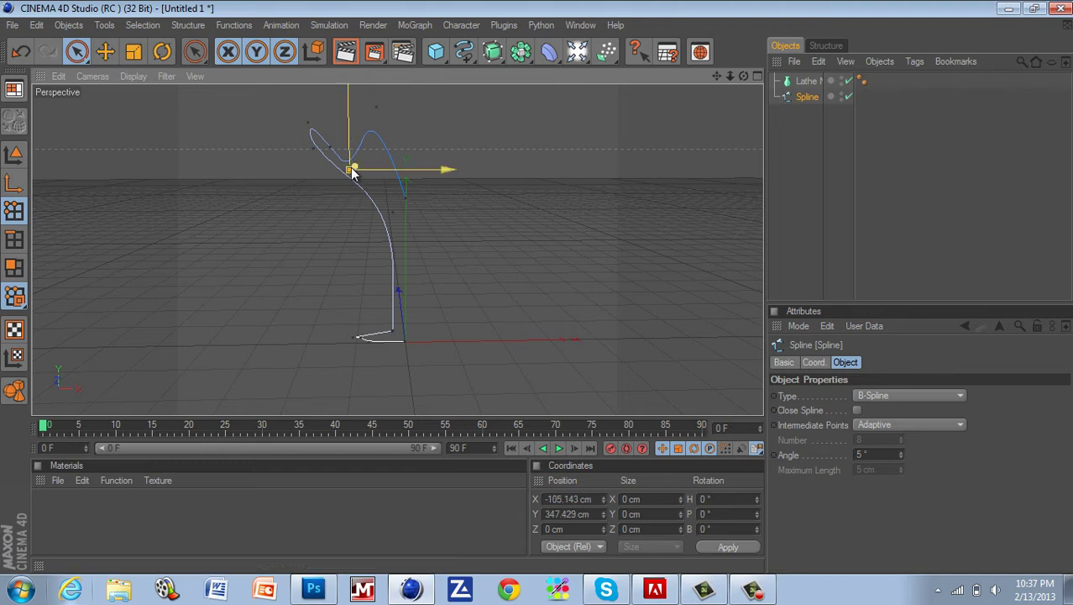
pyautogui.moveTo(351, 134); pyautogui.dragTo(539, 293)
pyautogui.click(331, 142)
pyautogui.moveTo(332, 138); pyautogui.dragTo(538, 287)
pyautogui.click(349, 146)
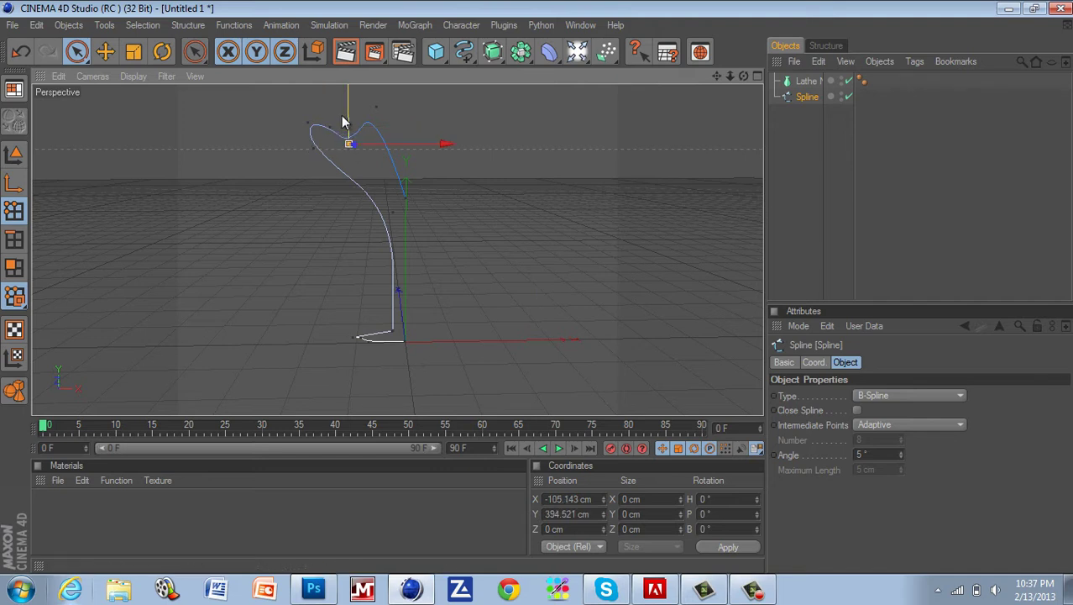
pyautogui.click(406, 198)
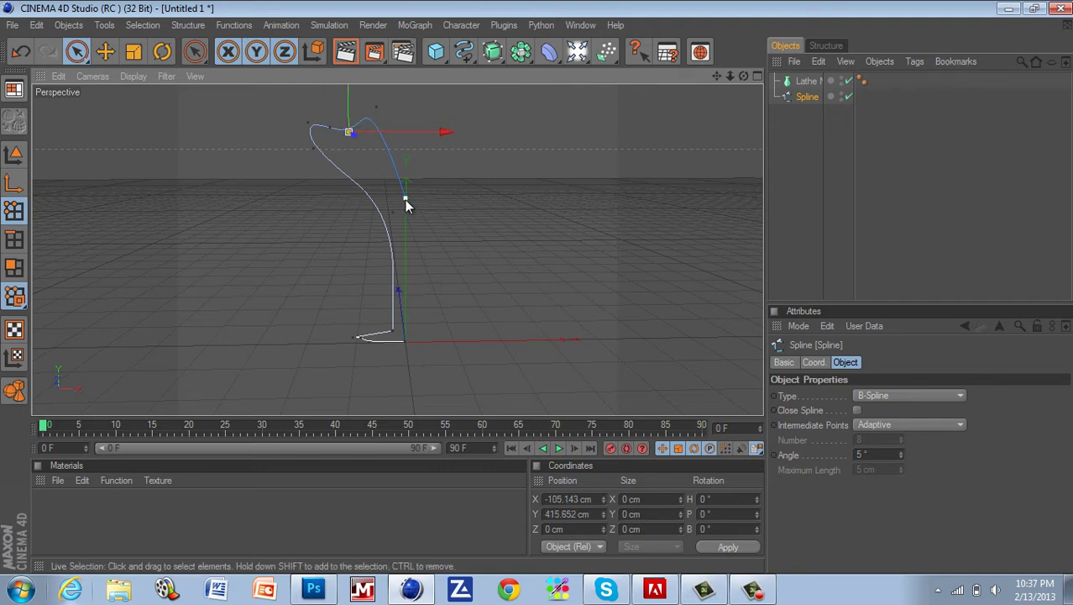
pyautogui.moveTo(408, 145); pyautogui.dragTo(539, 290)
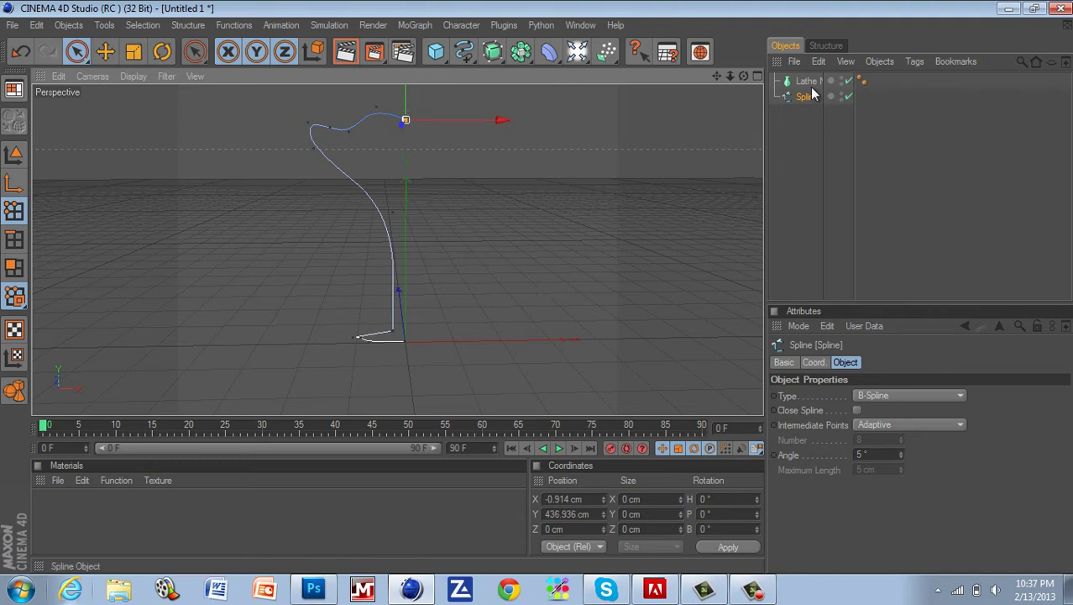
pyautogui.moveTo(805, 95); pyautogui.dragTo(804, 82)
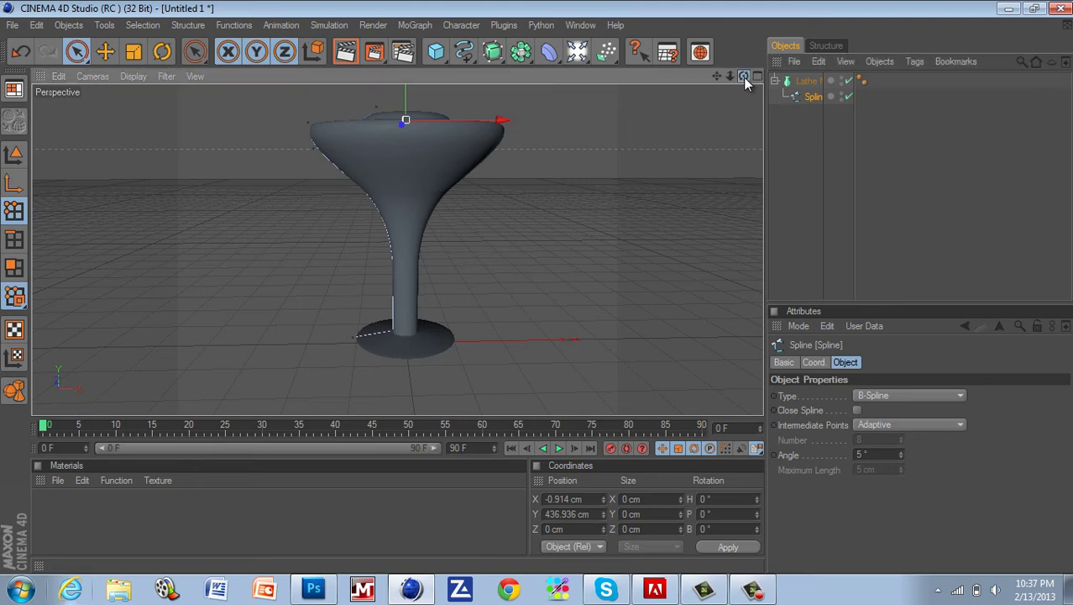
pyautogui.moveTo(743, 77); pyautogui.dragTo(539, 292)
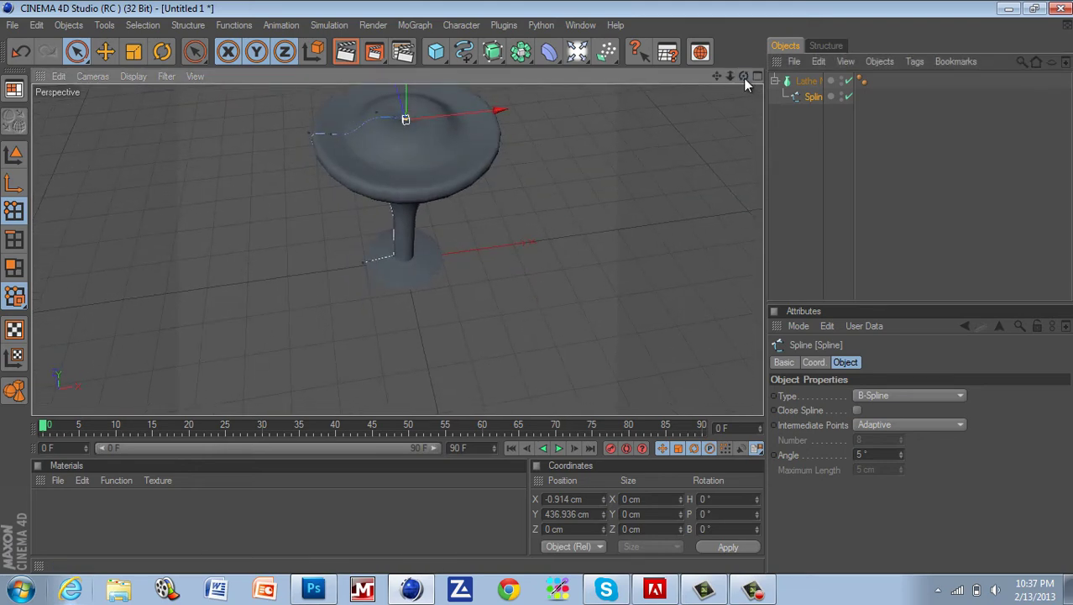
# Undo the raised control points back to the hollow goblet with the spline inside the Lathe NURBS
pyautogui.hotkey('ctrl', 'z')
pyautogui.hotkey('ctrl', 'z')
pyautogui.hotkey('ctrl', 'z')
pyautogui.hotkey('ctrl', 'z')
pyautogui.hotkey('ctrl', 'z')
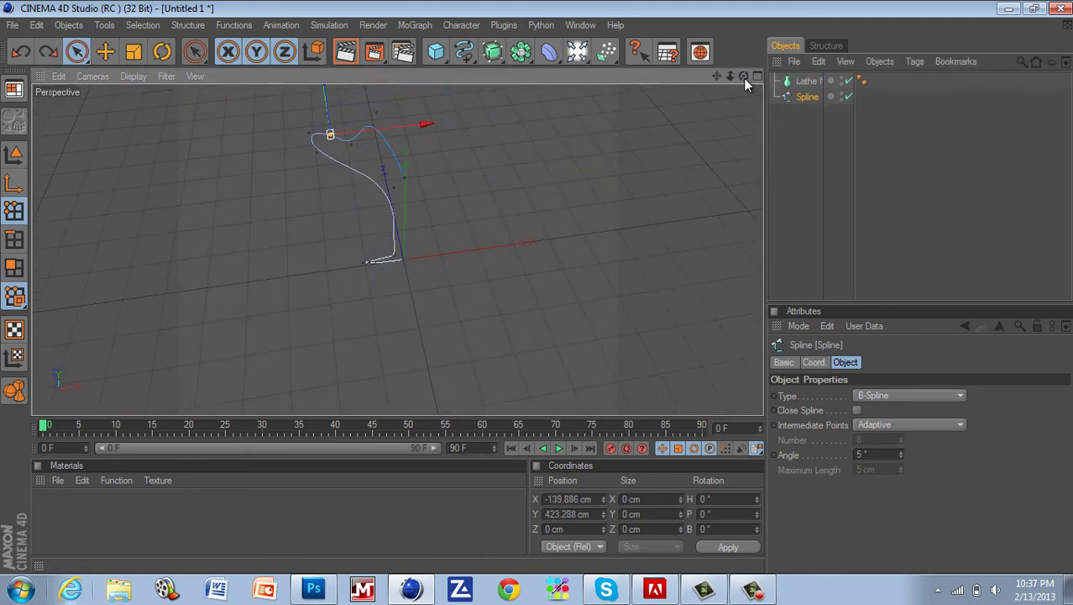
pyautogui.hotkey('ctrl', 'z')
pyautogui.hotkey('ctrl', 'z')
pyautogui.hotkey('ctrl', 'z')
pyautogui.hotkey('ctrl', 'z')
pyautogui.hotkey('ctrl', 'z')
pyautogui.hotkey('ctrl', 'z')
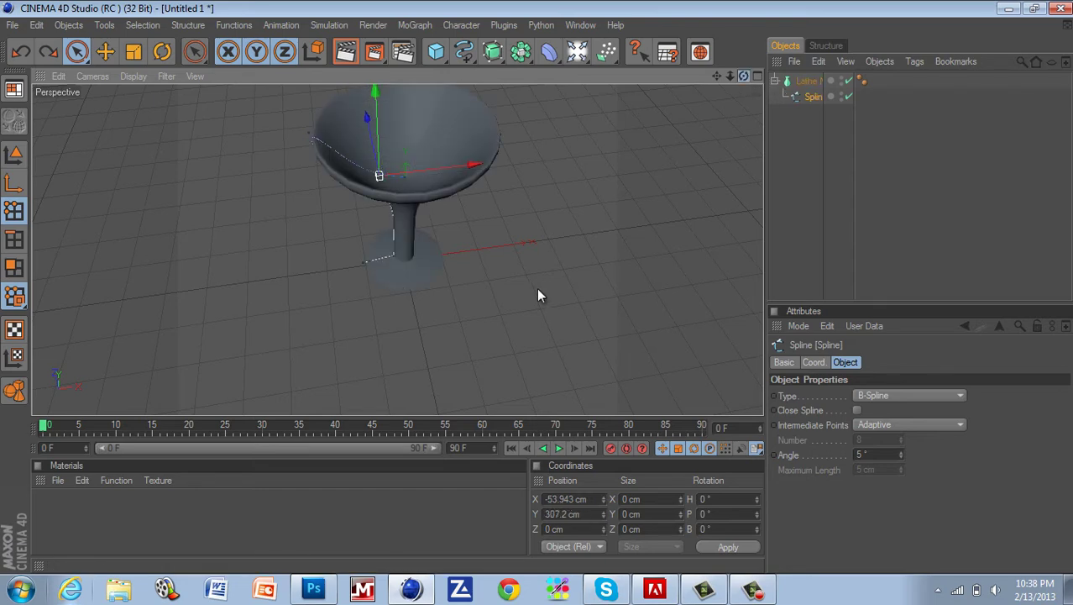
pyautogui.hotkey('ctrl', 'z')
pyautogui.hotkey('ctrl', 'z')
pyautogui.hotkey('ctrl', 'z')
pyautogui.hotkey('ctrl', 'z')
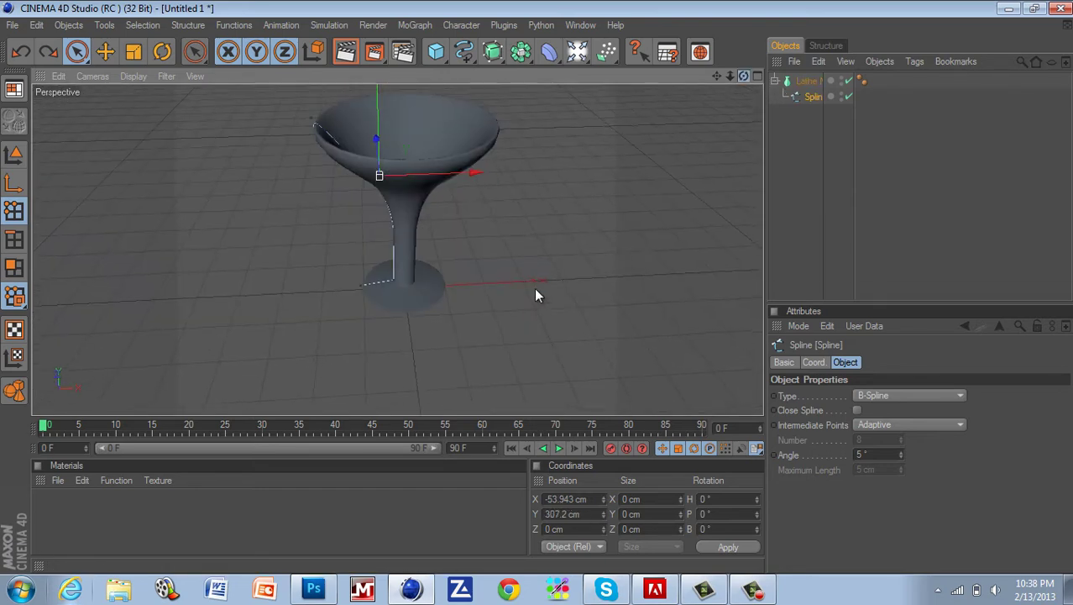
pyautogui.hotkey('ctrl', 'z')
pyautogui.hotkey('ctrl', 'z')
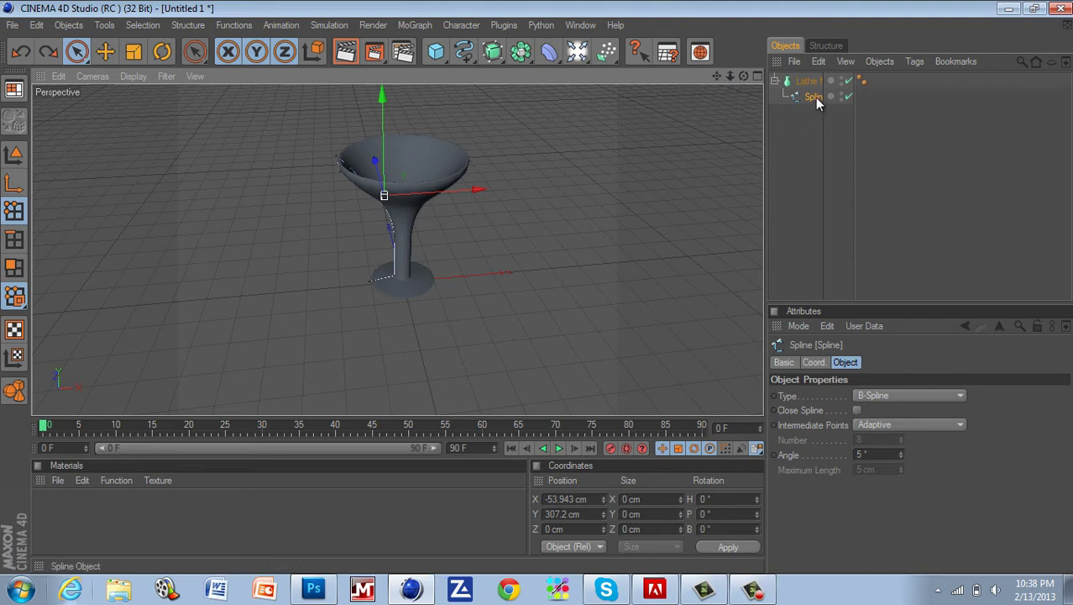
# Take the spline out of the Lathe NURBS and disable both objects
pyautogui.moveTo(815, 100); pyautogui.dragTo(781, 140)
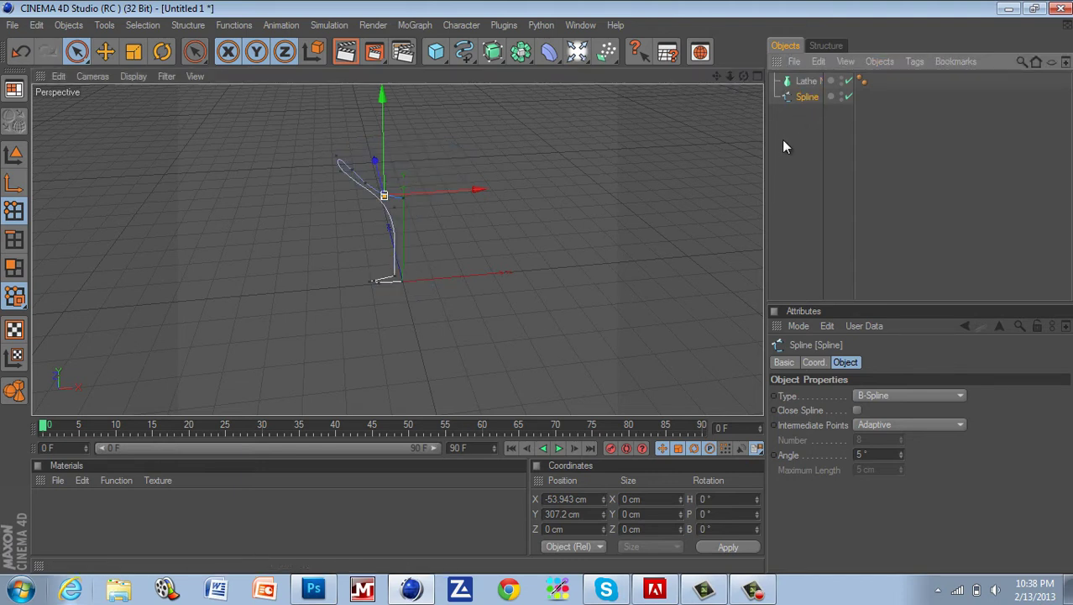
pyautogui.click(848, 96)
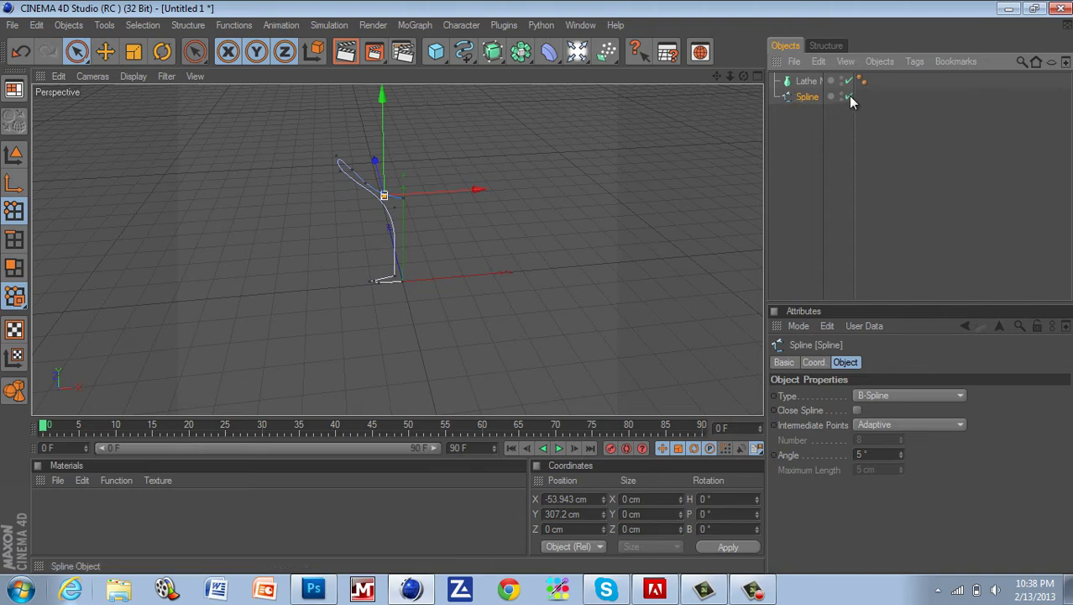
# Draw a closed four-point Bezier spline with curved tangents in an empty area of the Front view
pyautogui.click(760, 75)
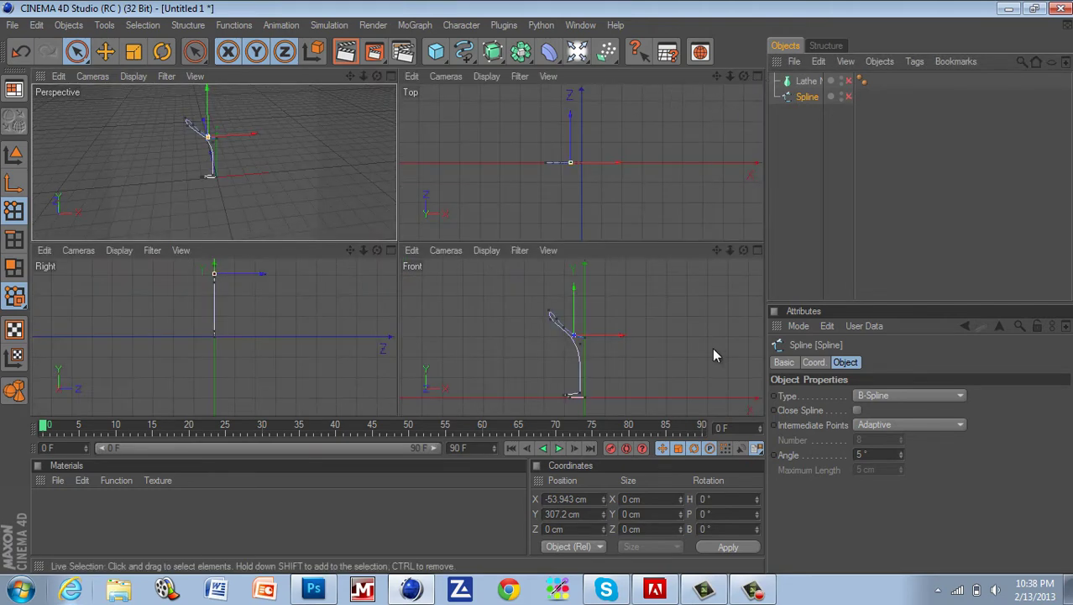
pyautogui.click(755, 250)
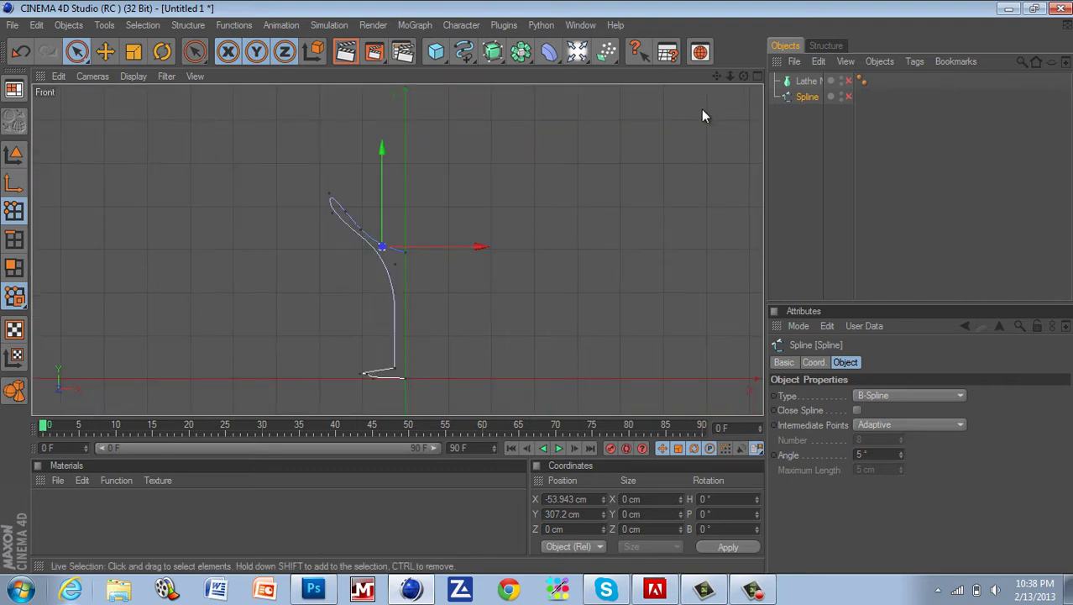
pyautogui.moveTo(539, 287); pyautogui.dragTo(537, 288)
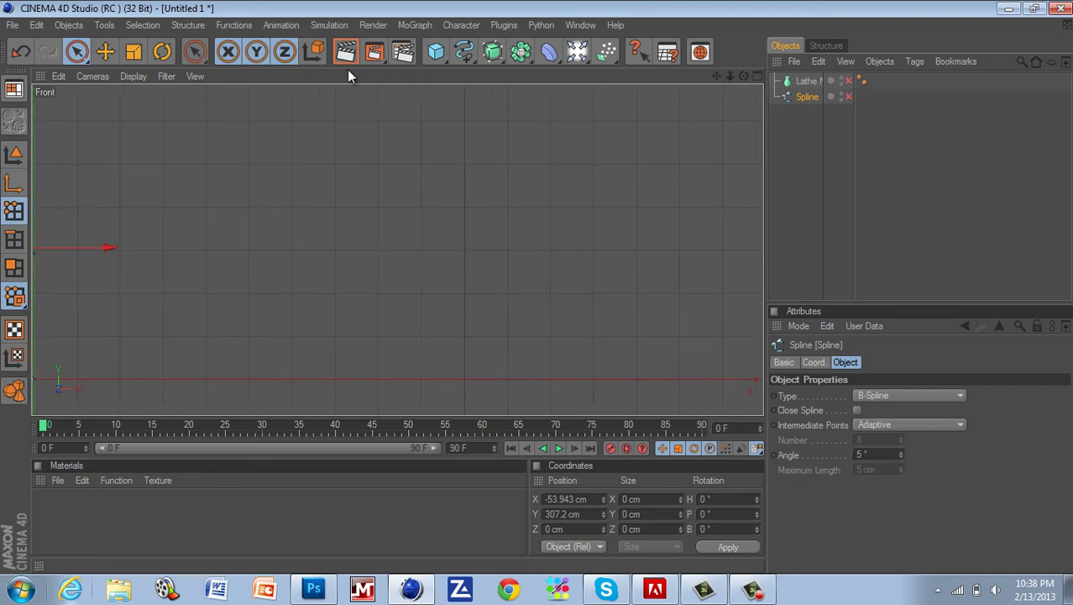
pyautogui.click(464, 51)
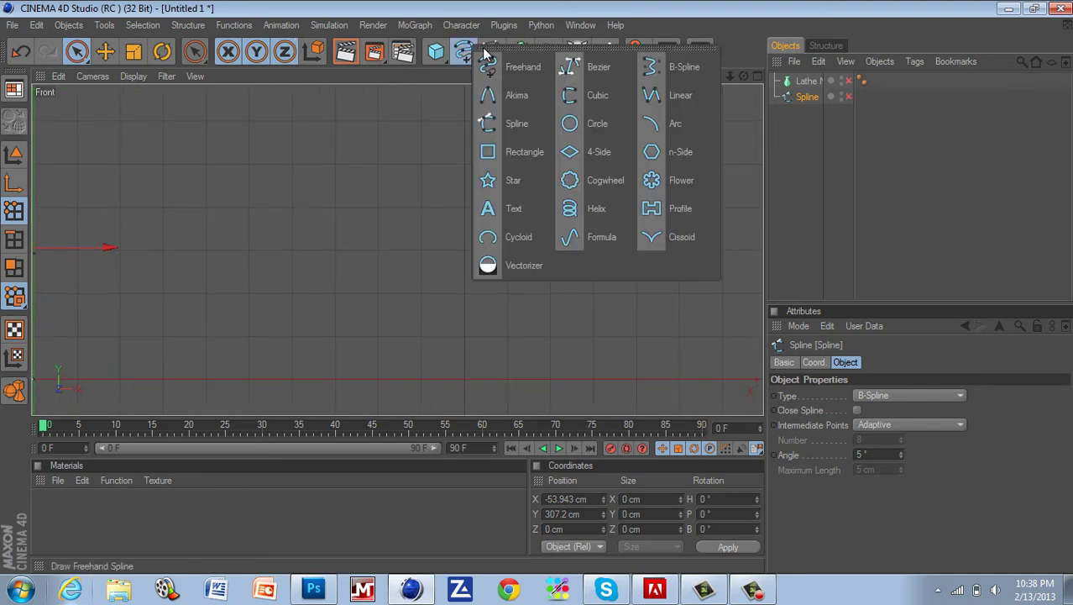
pyautogui.click(617, 74)
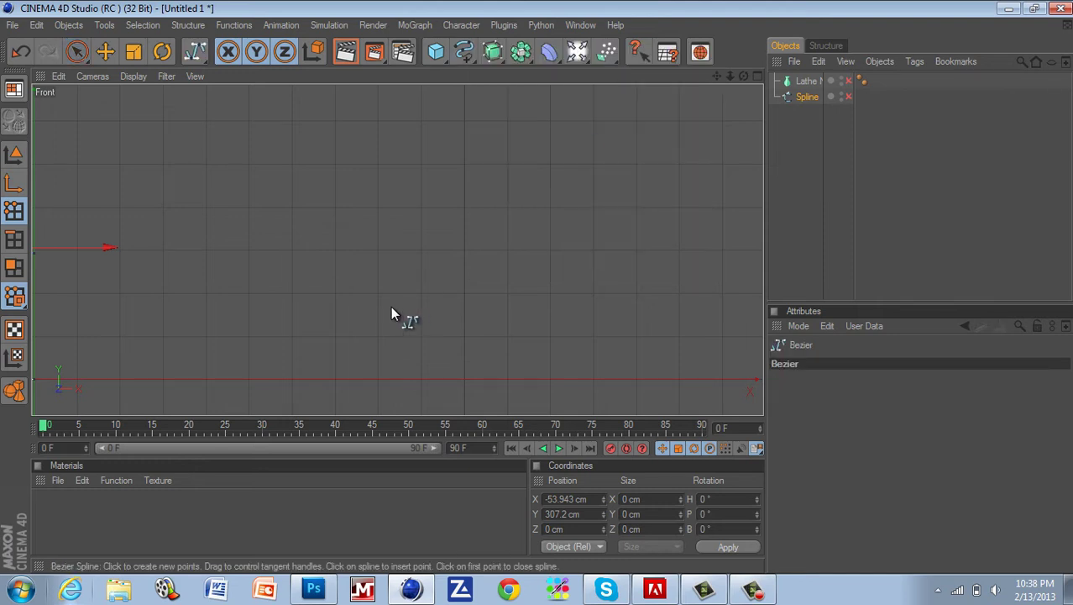
pyautogui.click(375, 301)
pyautogui.moveTo(323, 261); pyautogui.dragTo(306, 206)
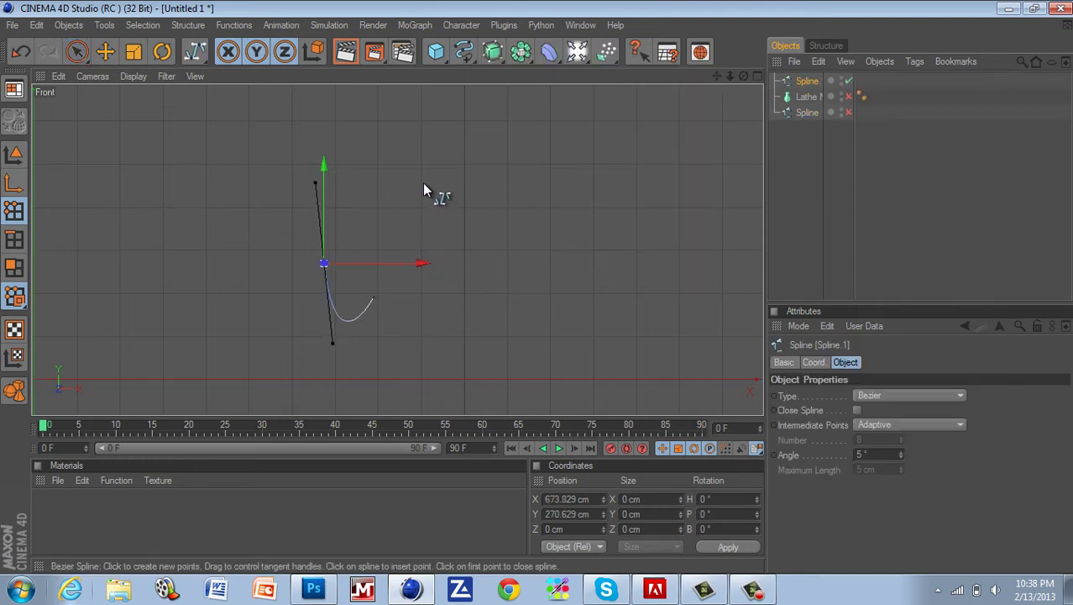
pyautogui.moveTo(424, 182); pyautogui.dragTo(456, 263)
pyautogui.moveTo(432, 304); pyautogui.dragTo(384, 279)
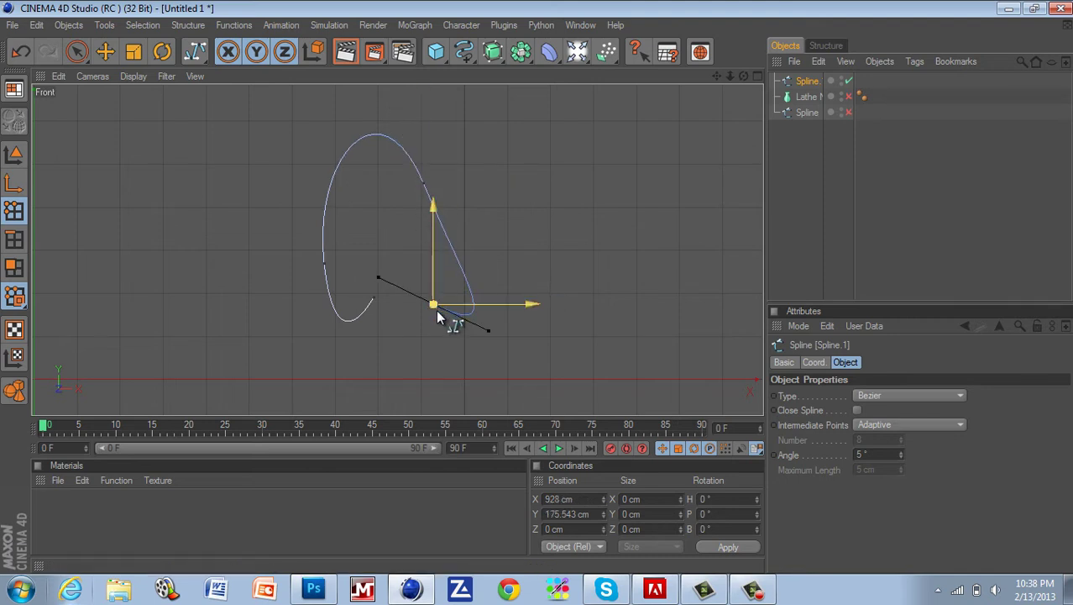
pyautogui.click(374, 301)
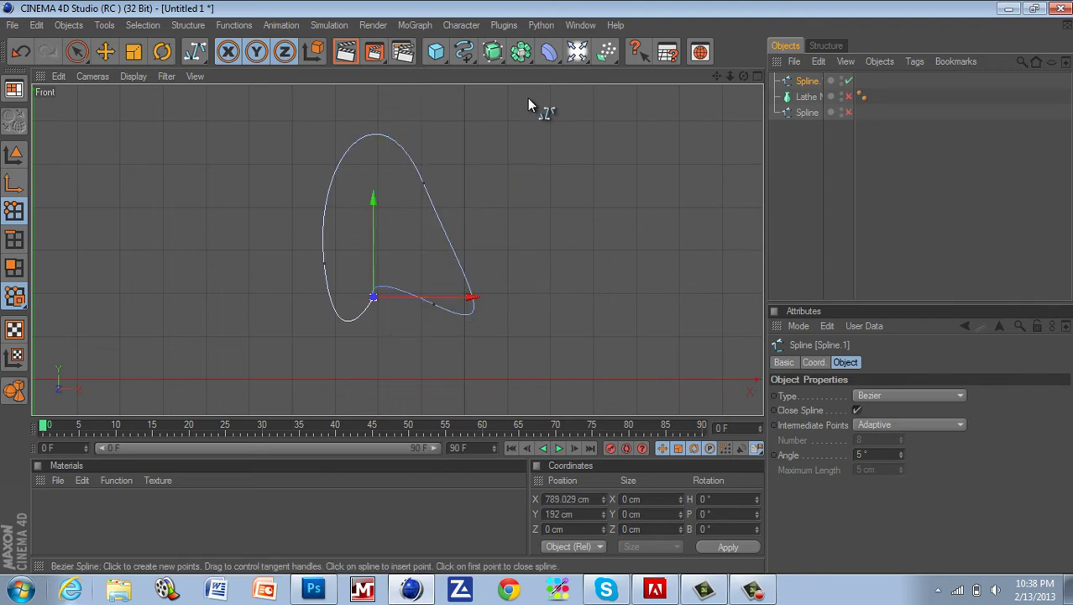
# Draw several Freehand spline strokes beside the Bezier shape, and delete all the practice splines including the Bezier
pyautogui.click(464, 53)
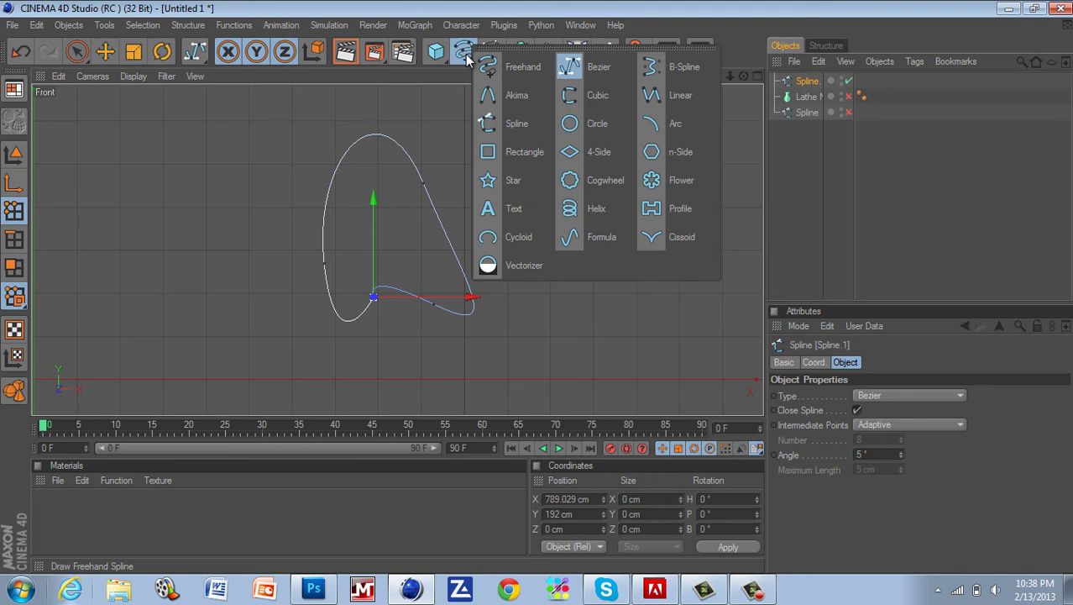
pyautogui.click(521, 72)
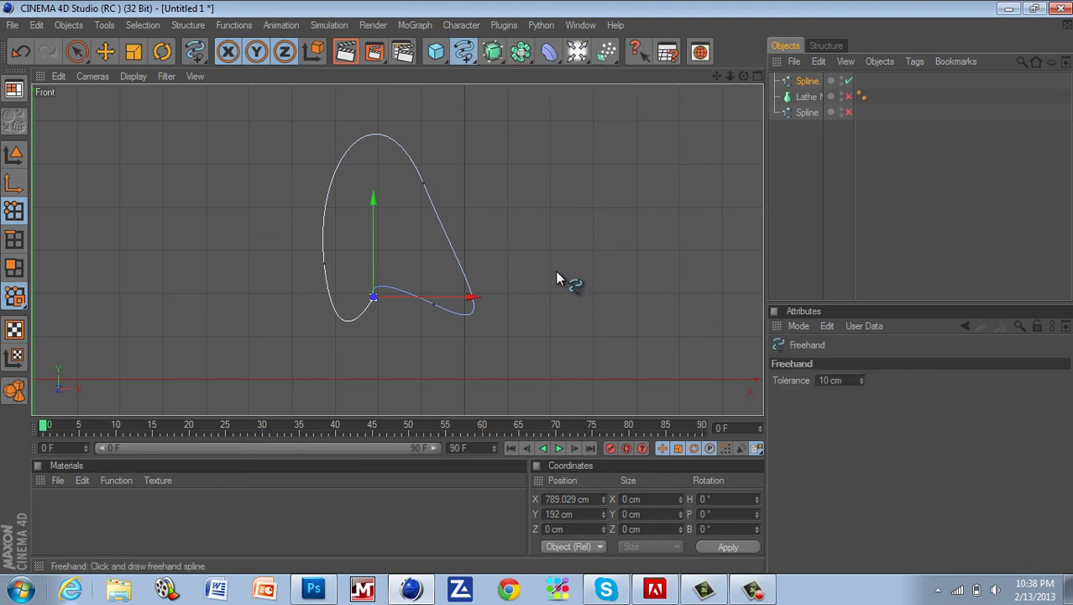
pyautogui.moveTo(555, 269)
pyautogui.mouseDown()
pyautogui.moveTo(534, 205)
pyautogui.moveTo(625, 283)
pyautogui.mouseUp()
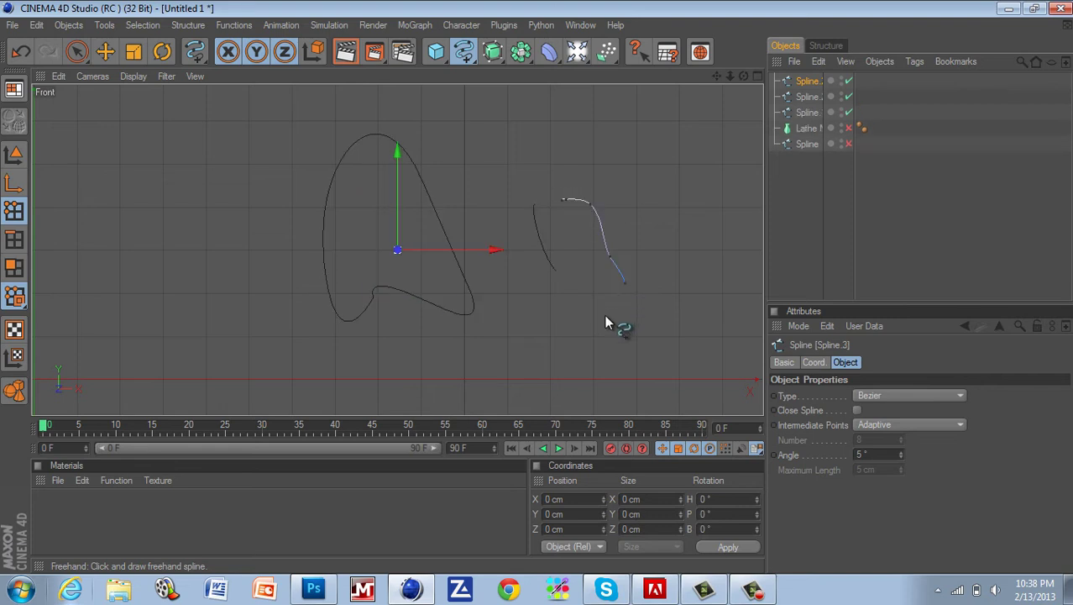
pyautogui.moveTo(596, 322)
pyautogui.mouseDown()
pyautogui.moveTo(532, 206)
pyautogui.moveTo(579, 283)
pyautogui.moveTo(662, 321)
pyautogui.mouseUp()
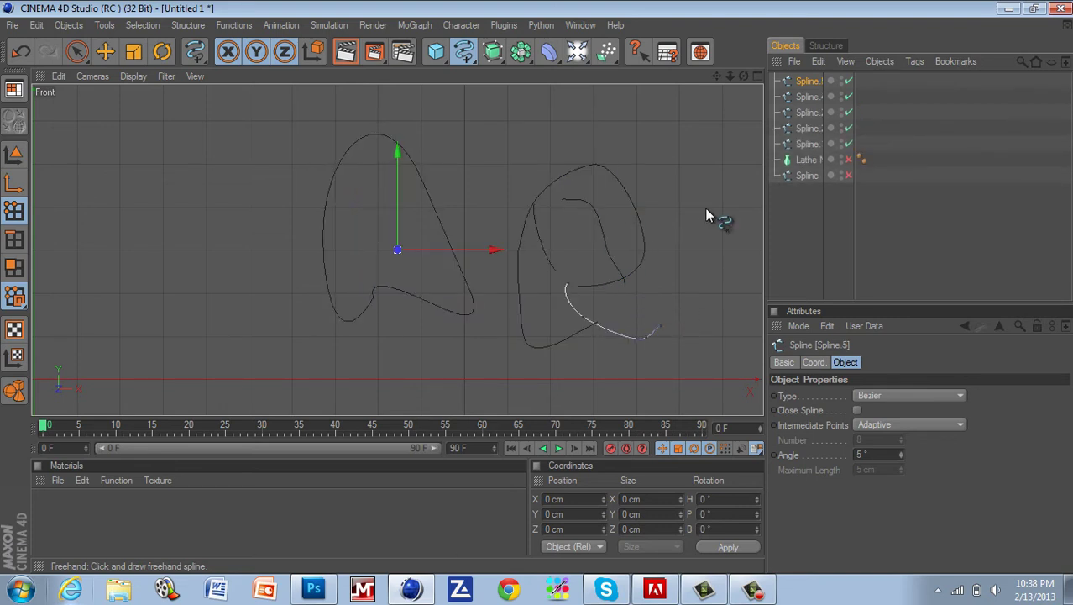
pyautogui.keyDown('shift'); pyautogui.click(812, 144); pyautogui.keyUp('shift')
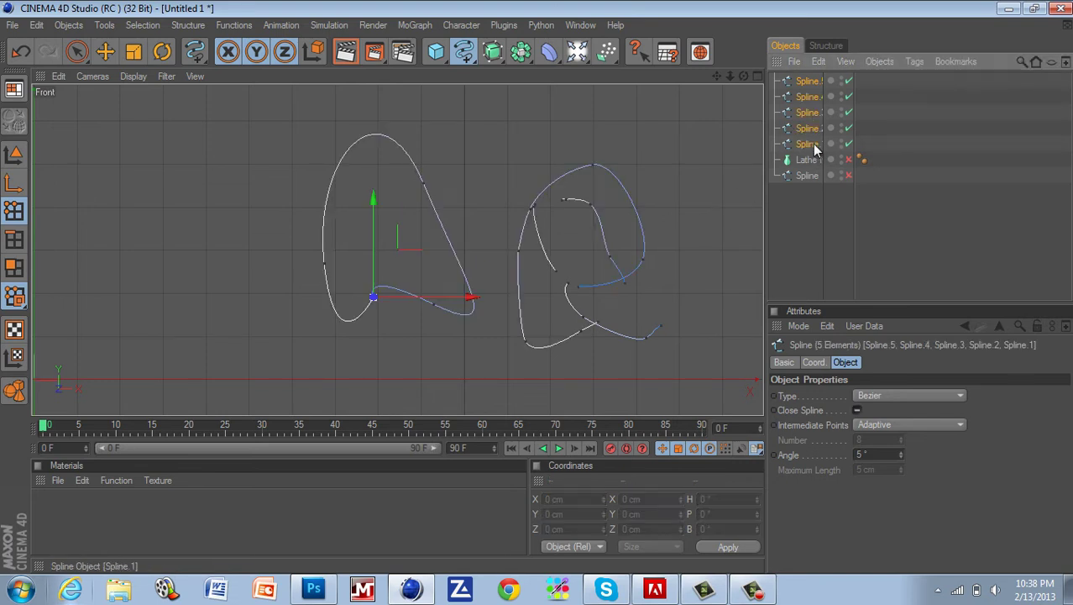
pyautogui.press('Delete')
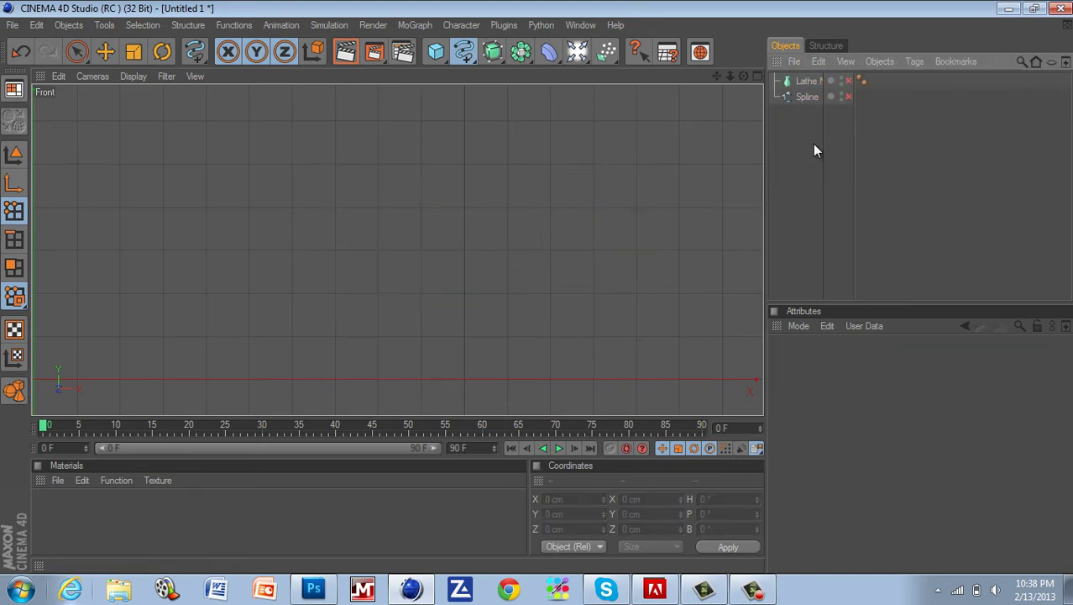
# Add two 4-Side splines and draw three freehand strokes in the Front view
pyautogui.click(470, 60)
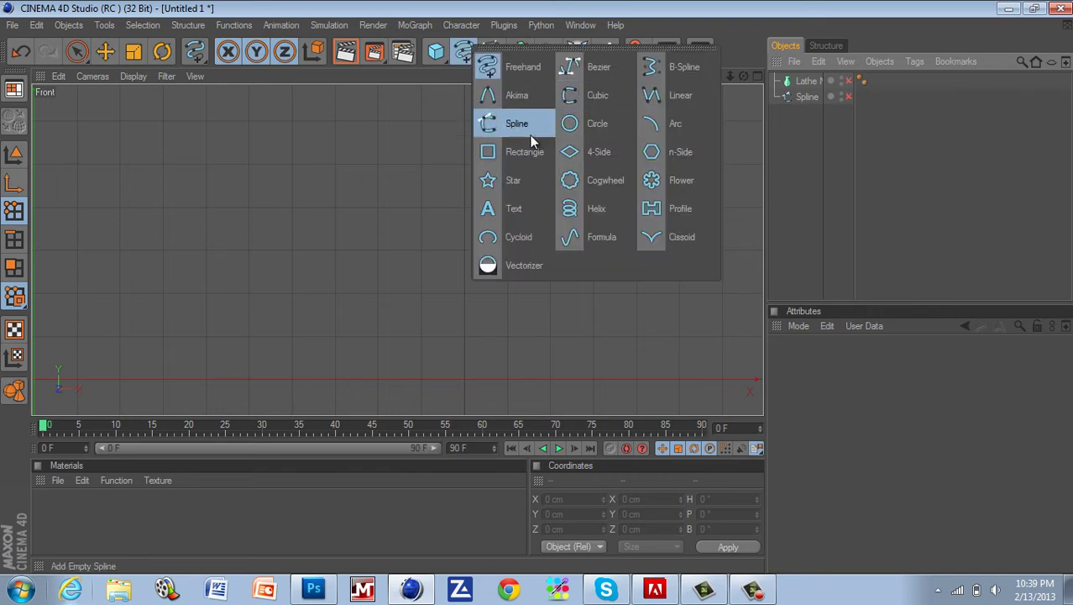
pyautogui.click(577, 152)
pyautogui.moveTo(480, 162); pyautogui.dragTo(420, 258)
pyautogui.moveTo(522, 131); pyautogui.dragTo(578, 203)
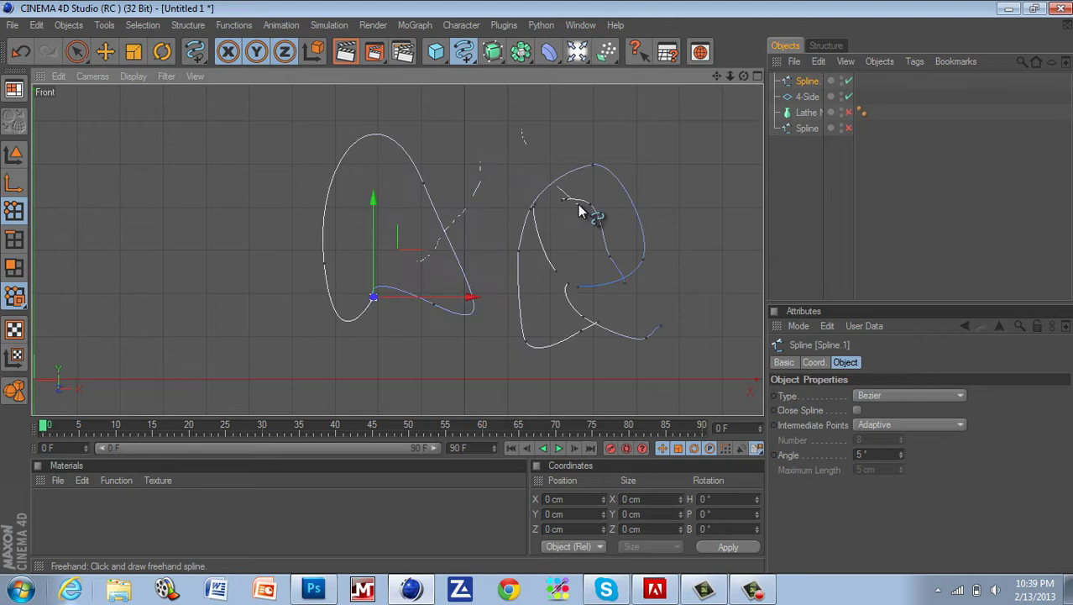
pyautogui.click(466, 52)
pyautogui.click(583, 154)
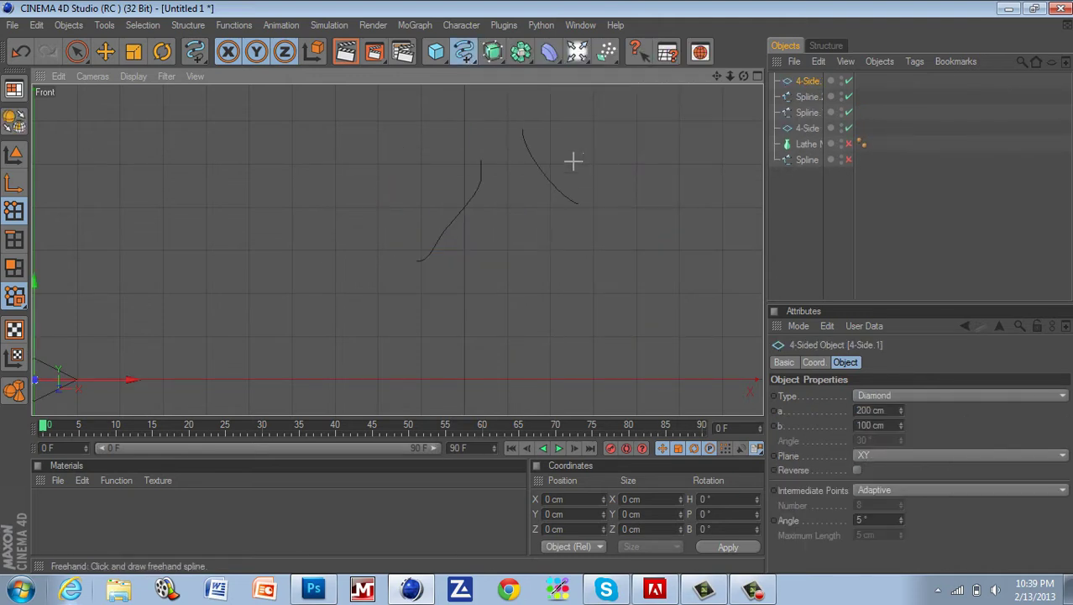
pyautogui.moveTo(580, 158); pyautogui.dragTo(508, 195)
# Add a Rectangle spline and draw a short freehand stroke outward from its centre
pyautogui.click(467, 53)
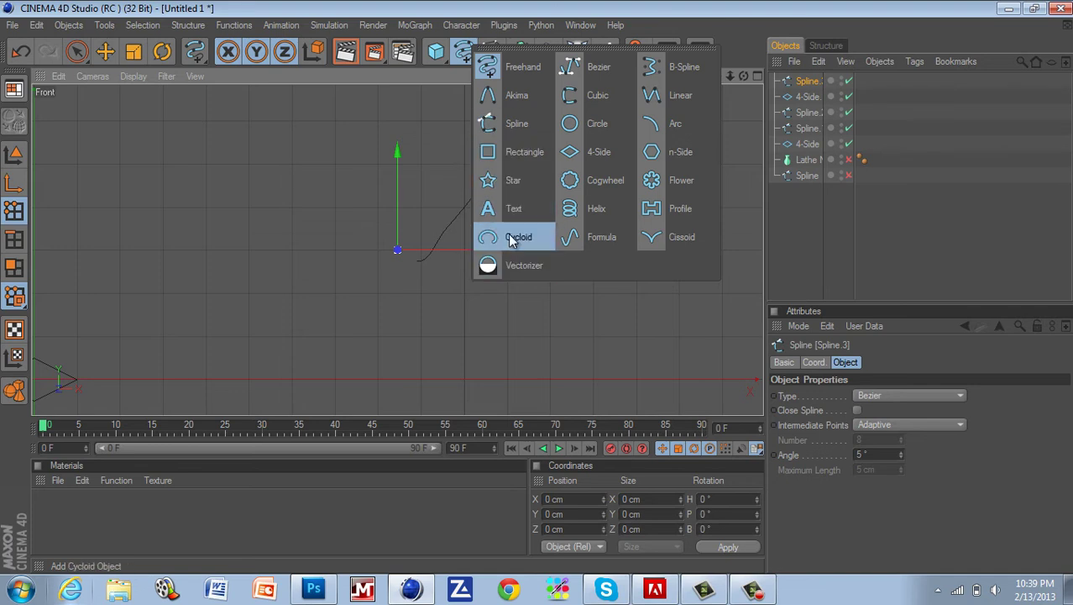
pyautogui.click(526, 152)
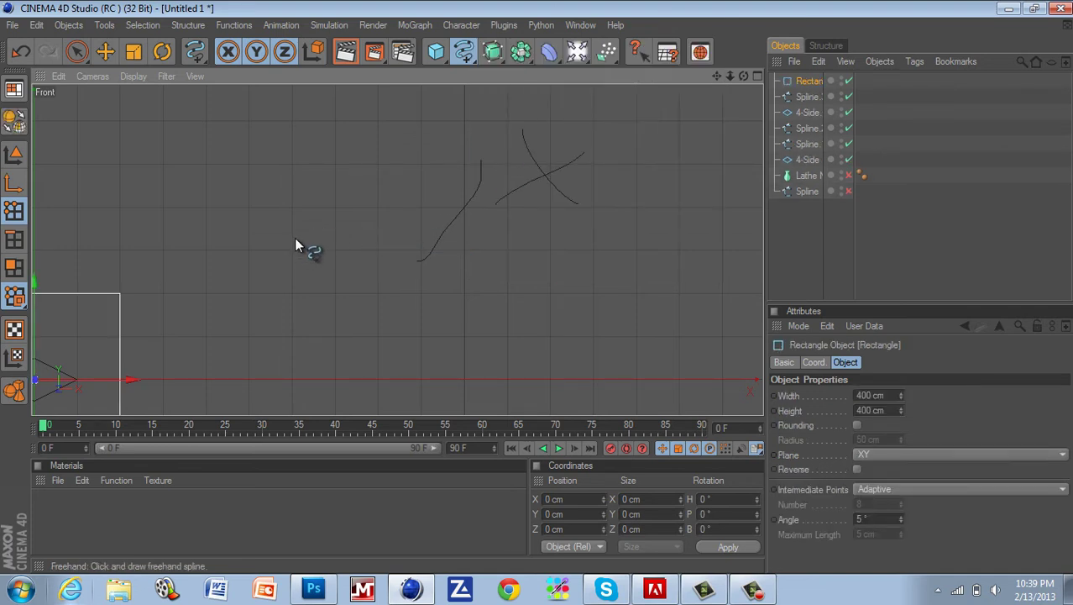
pyautogui.keyDown('alt'); pyautogui.moveTo(539, 293); pyautogui.dragTo(680, 86, button='middle'); pyautogui.keyUp('alt')
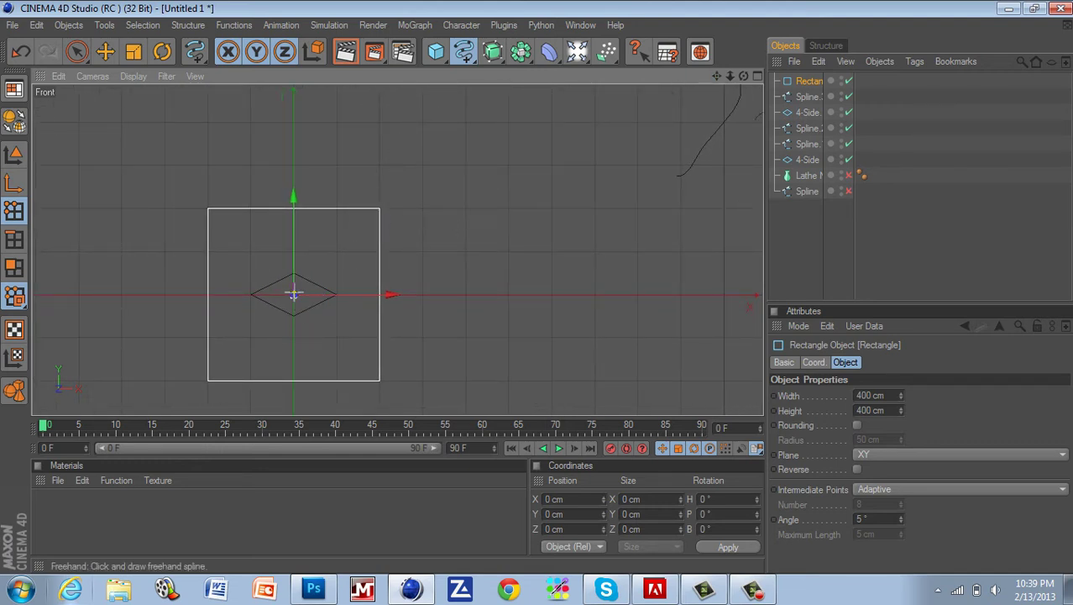
pyautogui.moveTo(293, 292); pyautogui.dragTo(359, 261)
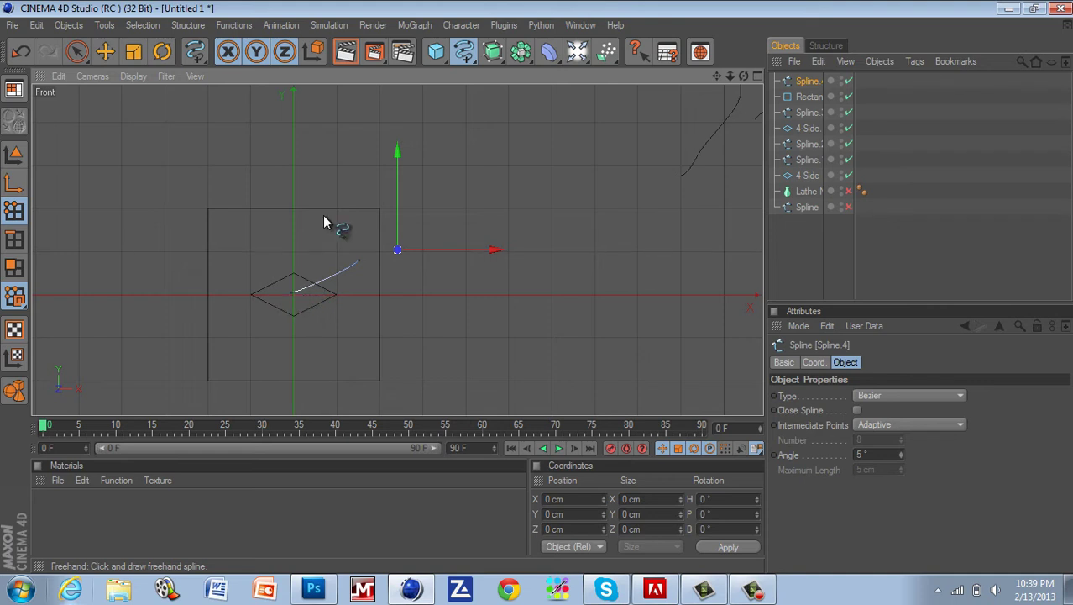
# Delete all the practice splines and shapes, and re-enable the Lathe NURBS and the goblet spline
pyautogui.keyDown('shift'); pyautogui.click(804, 177); pyautogui.keyUp('shift')
pyautogui.press('Delete')
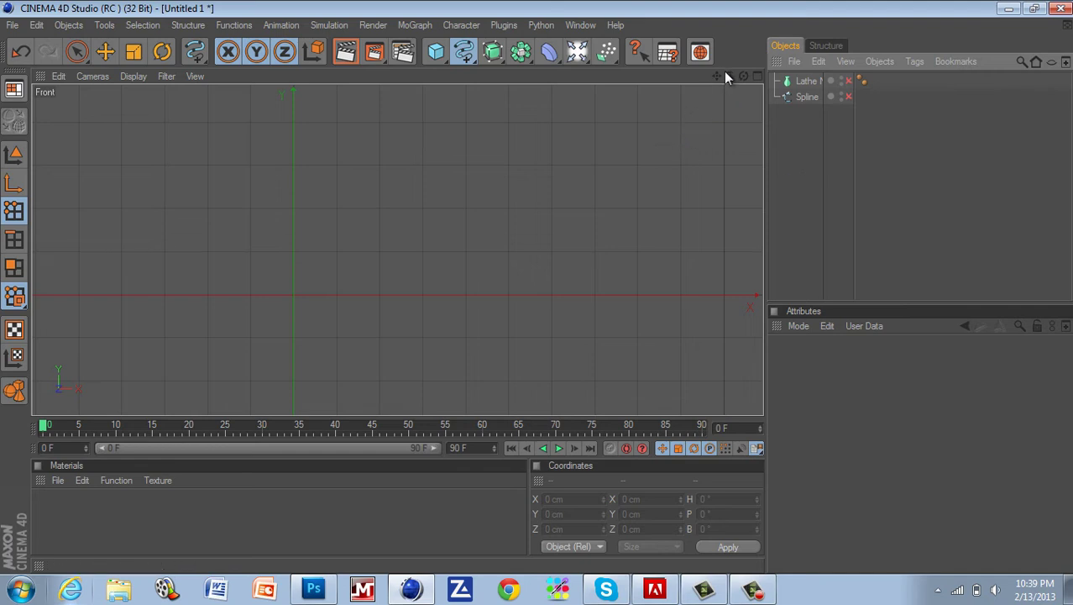
pyautogui.click(847, 97)
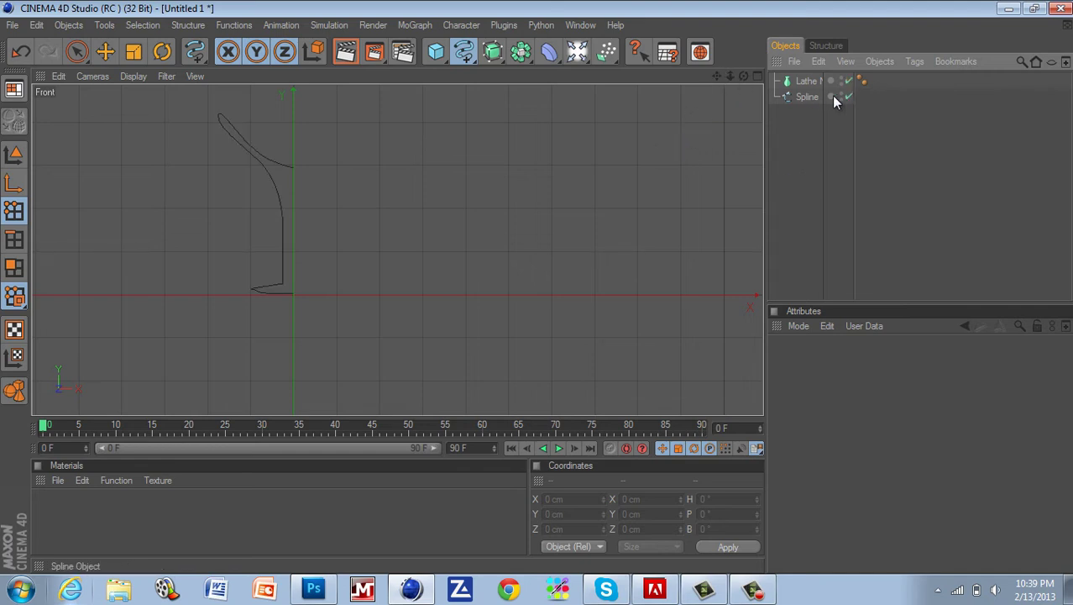
# Nest the goblet spline under the Lathe NURBS and show the revolved goblet in a full-size Perspective view
pyautogui.moveTo(810, 88); pyautogui.dragTo(807, 82)
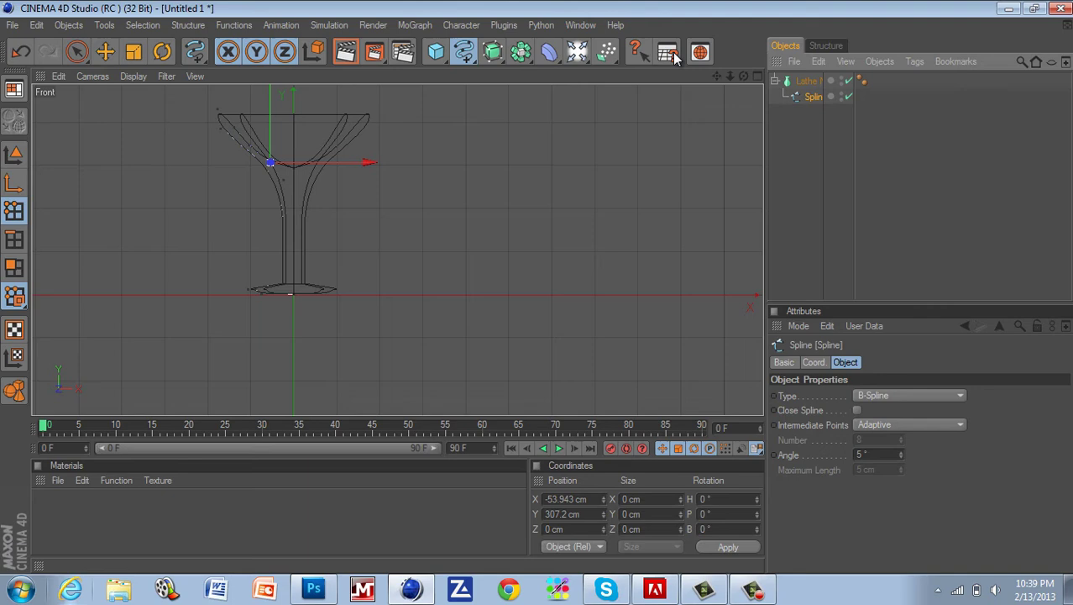
pyautogui.click(758, 76)
pyautogui.click(391, 75)
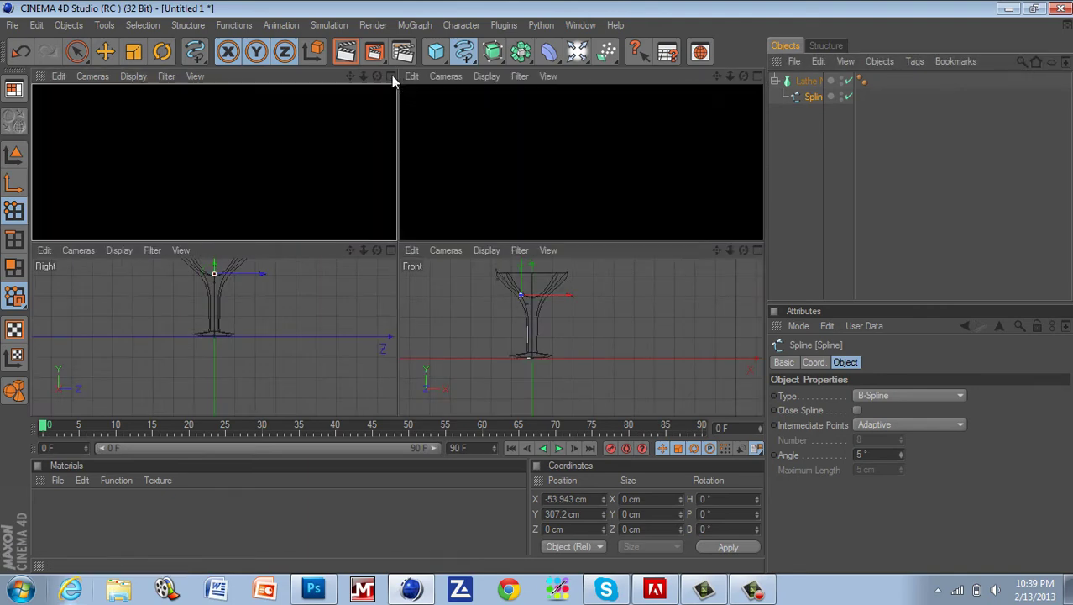
pyautogui.keyDown('alt'); pyautogui.moveTo(539, 292); pyautogui.dragTo(540, 294); pyautogui.keyUp('alt')
pyautogui.click(865, 160)
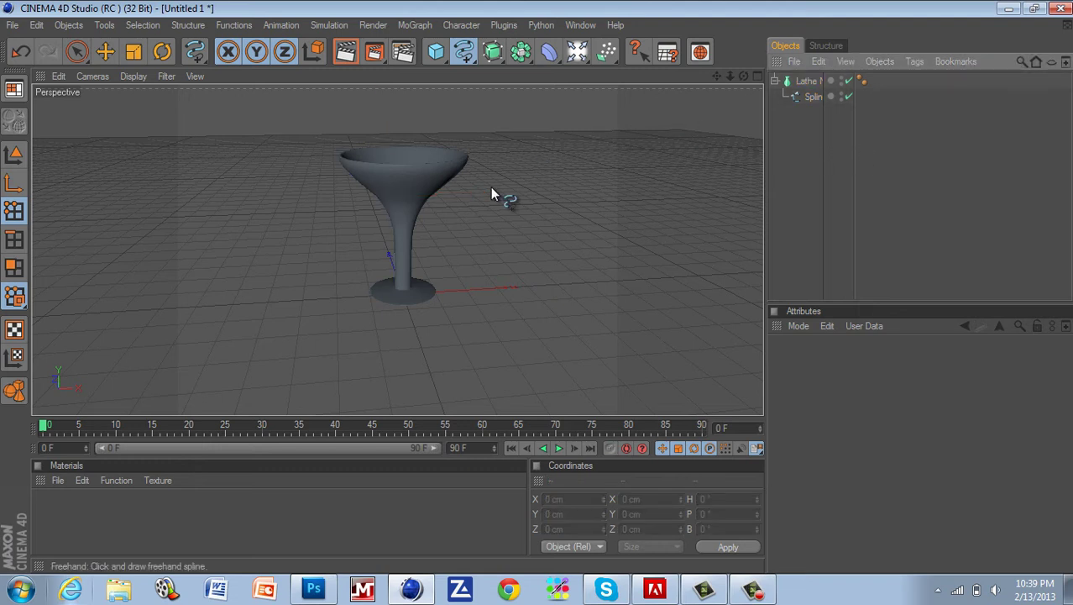
# Load the Glass-Simple preset from the Visualize glass materials and apply it to the goblet
pyautogui.click(55, 480)
pyautogui.moveTo(122, 428)
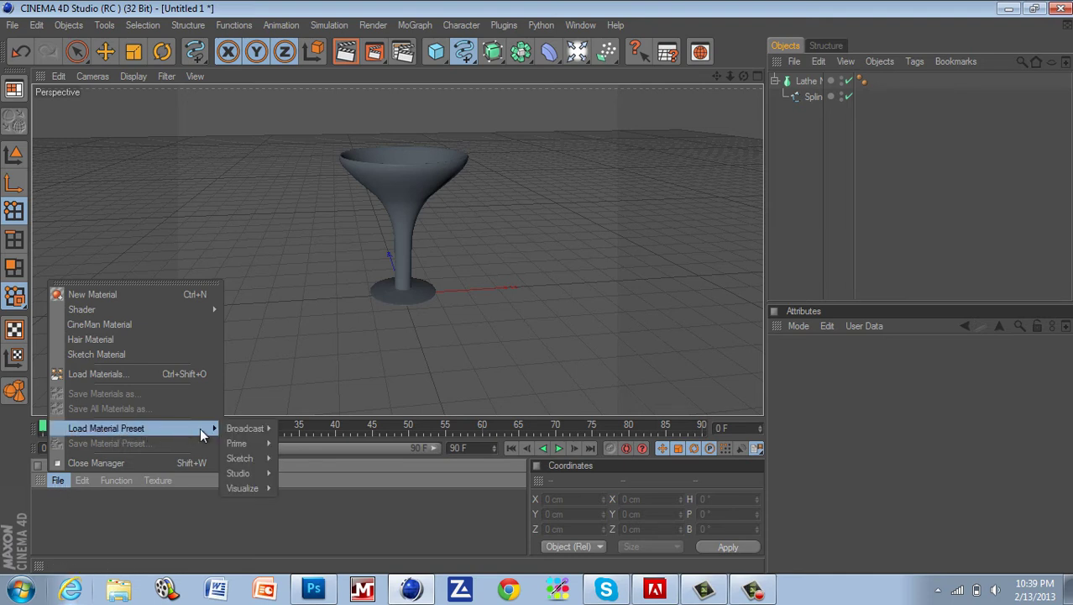
pyautogui.moveTo(253, 486)
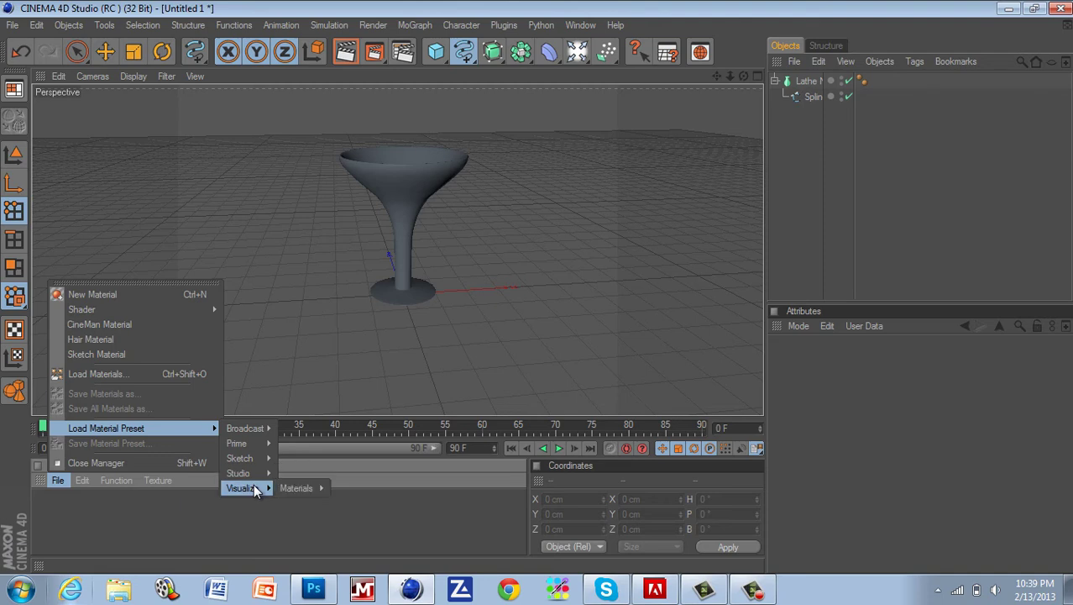
pyautogui.moveTo(289, 487)
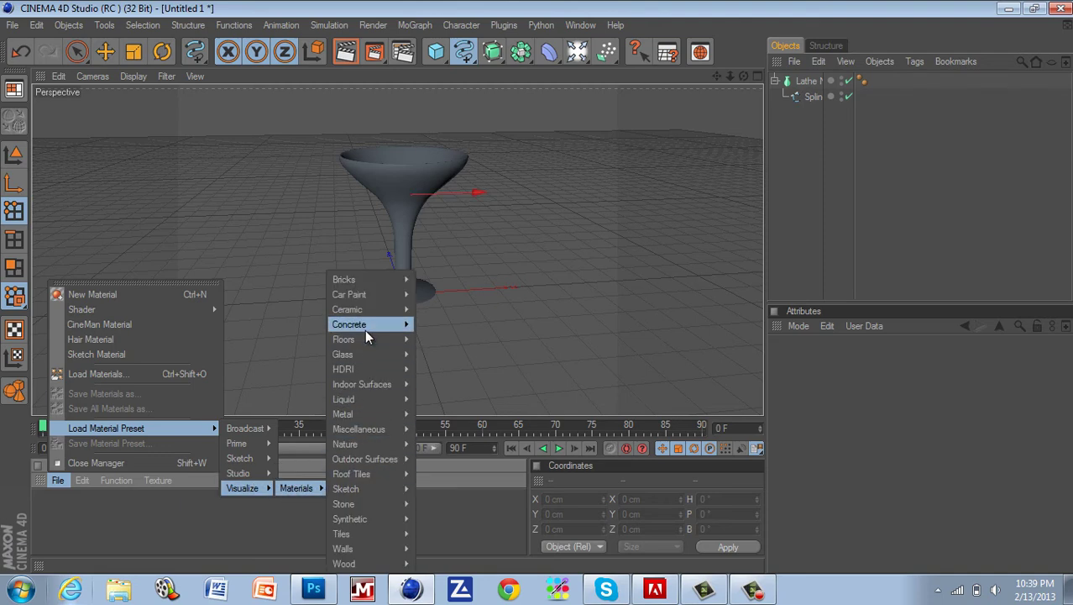
pyautogui.moveTo(369, 401)
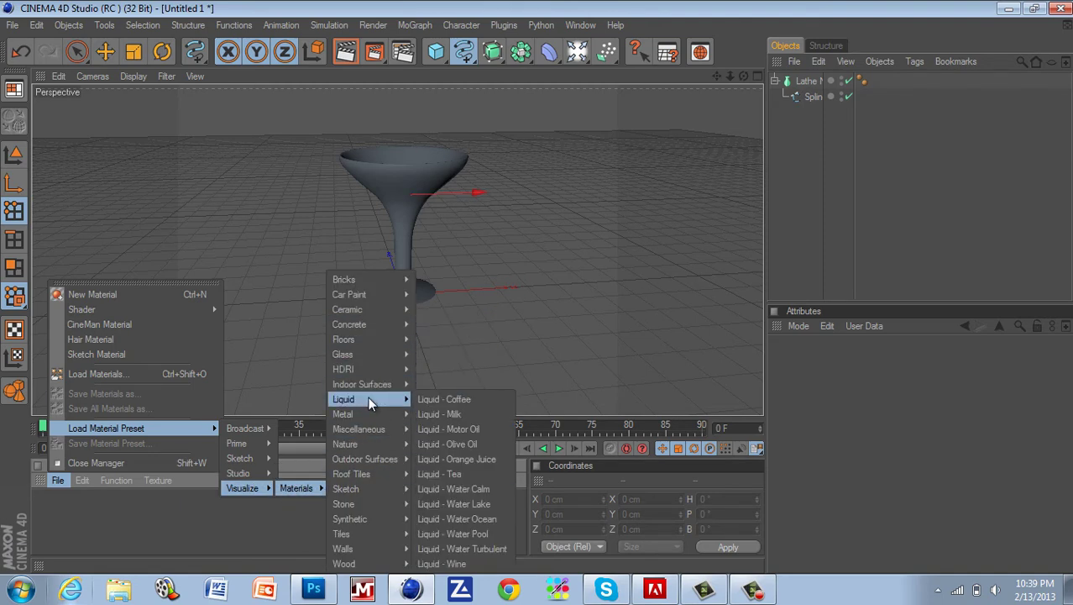
pyautogui.moveTo(370, 458)
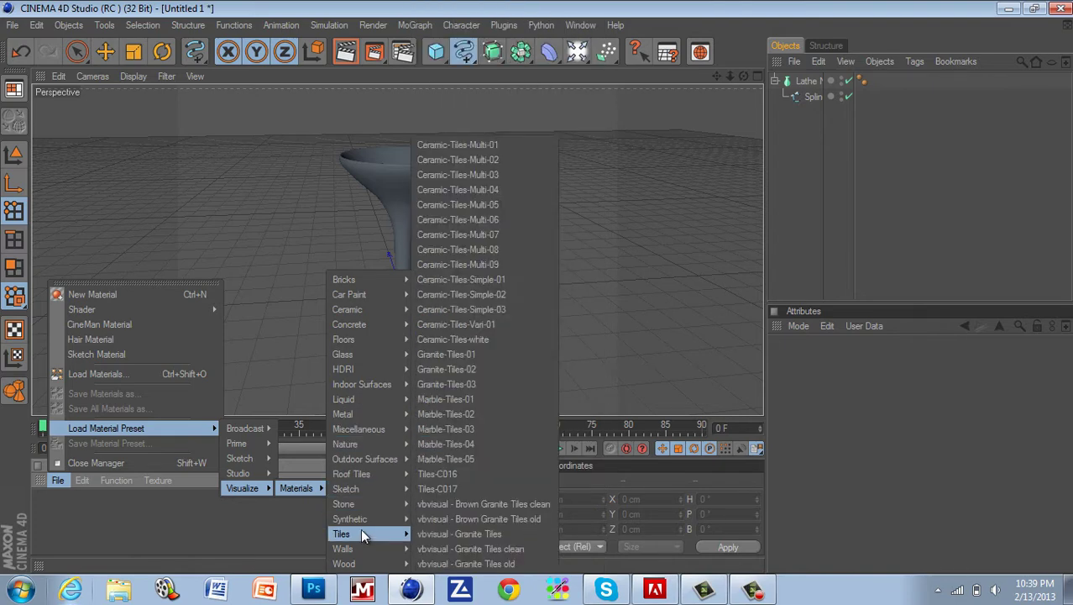
pyautogui.moveTo(375, 358)
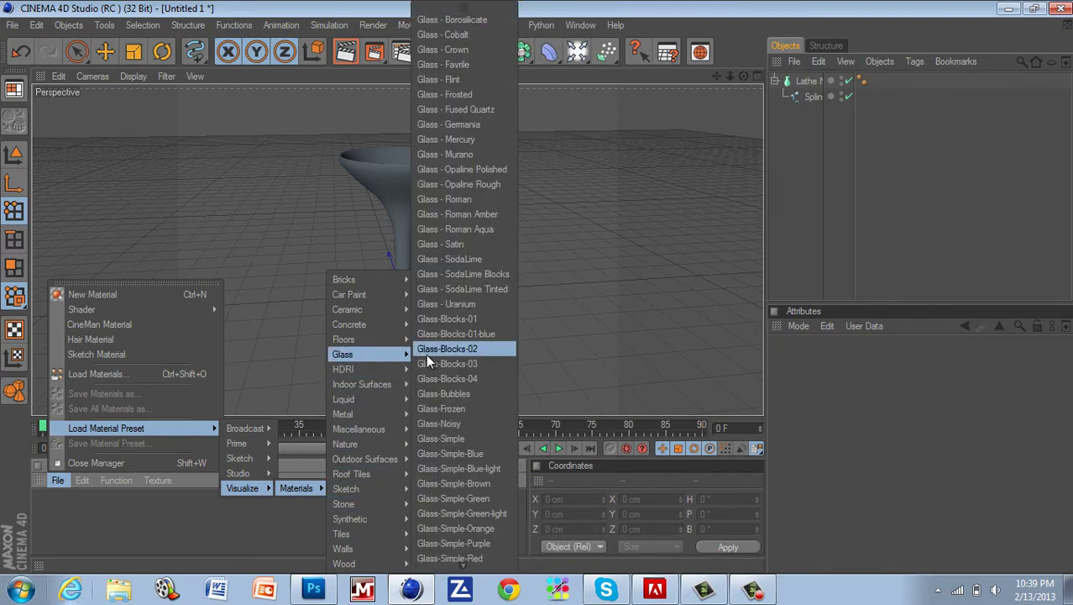
pyautogui.click(451, 437)
pyautogui.moveTo(56, 510); pyautogui.dragTo(402, 179)
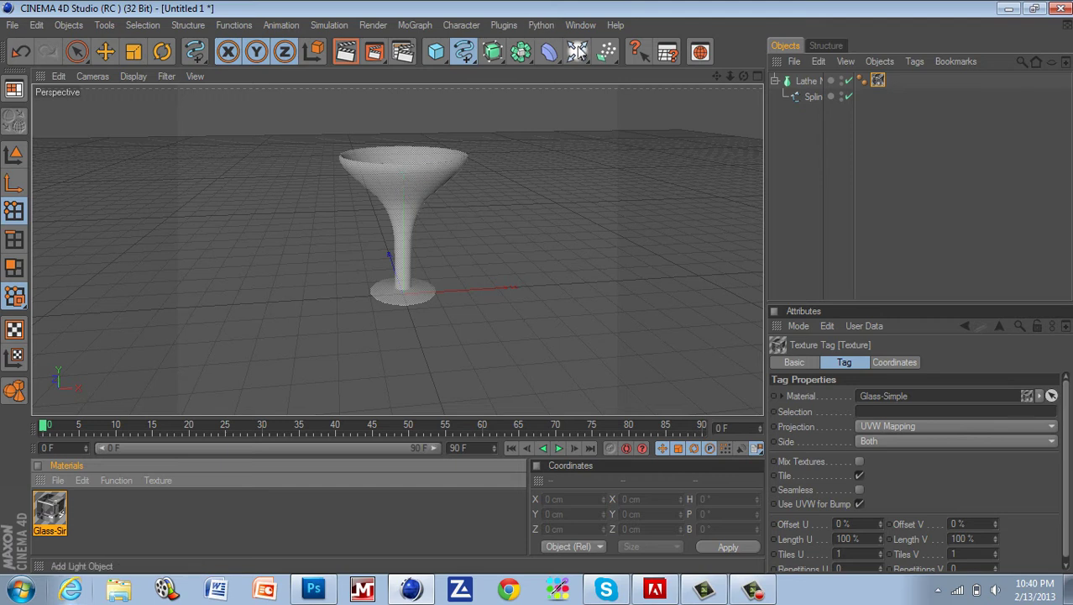
# Add a Floor and a Light object to the scene
pyautogui.click(436, 61)
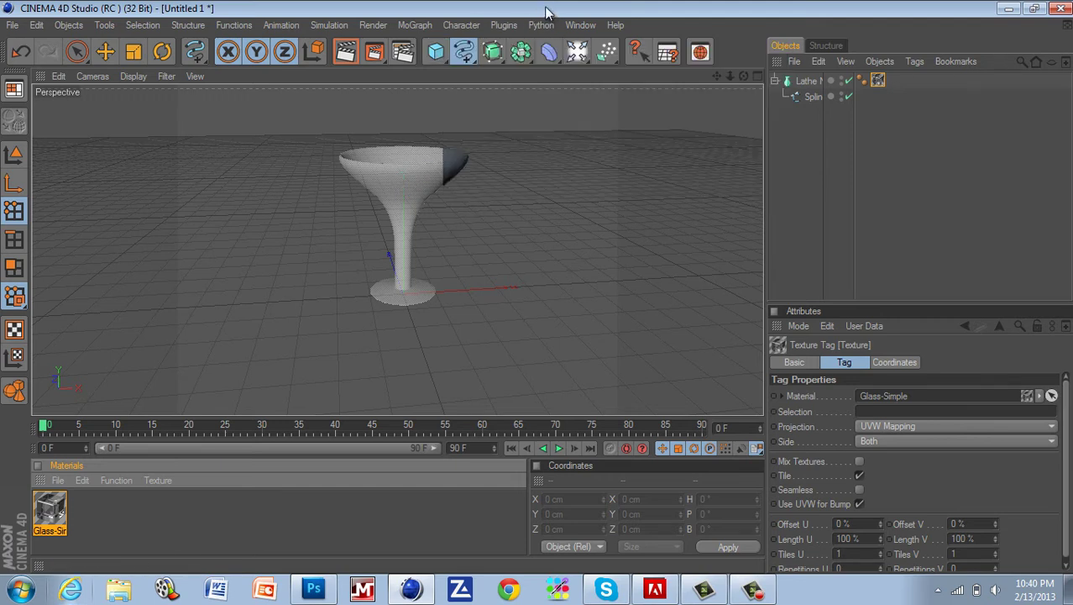
pyautogui.click(576, 52)
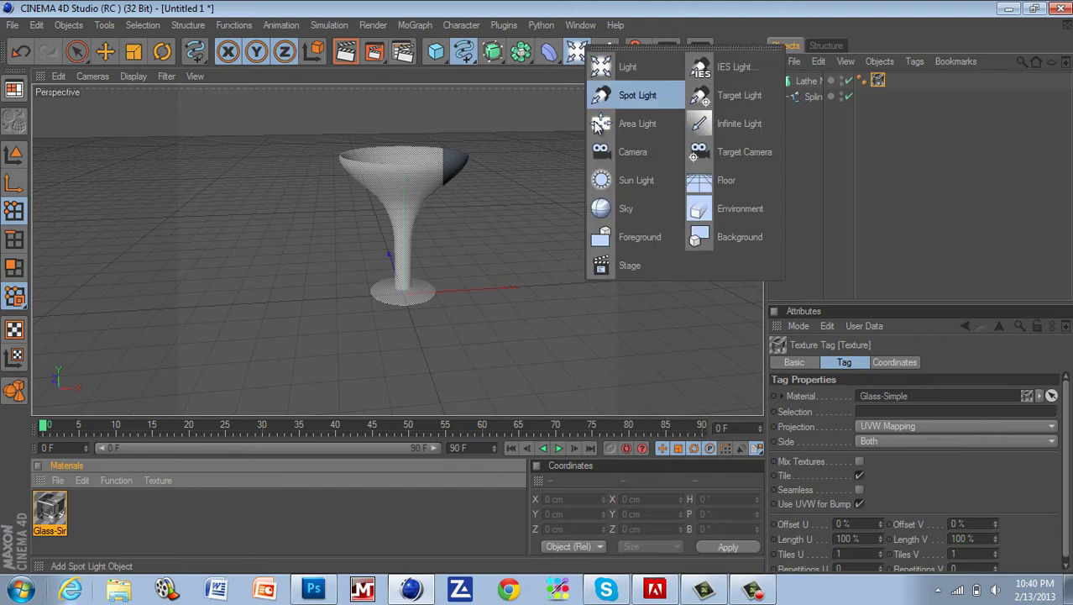
pyautogui.click(723, 182)
pyautogui.click(578, 54)
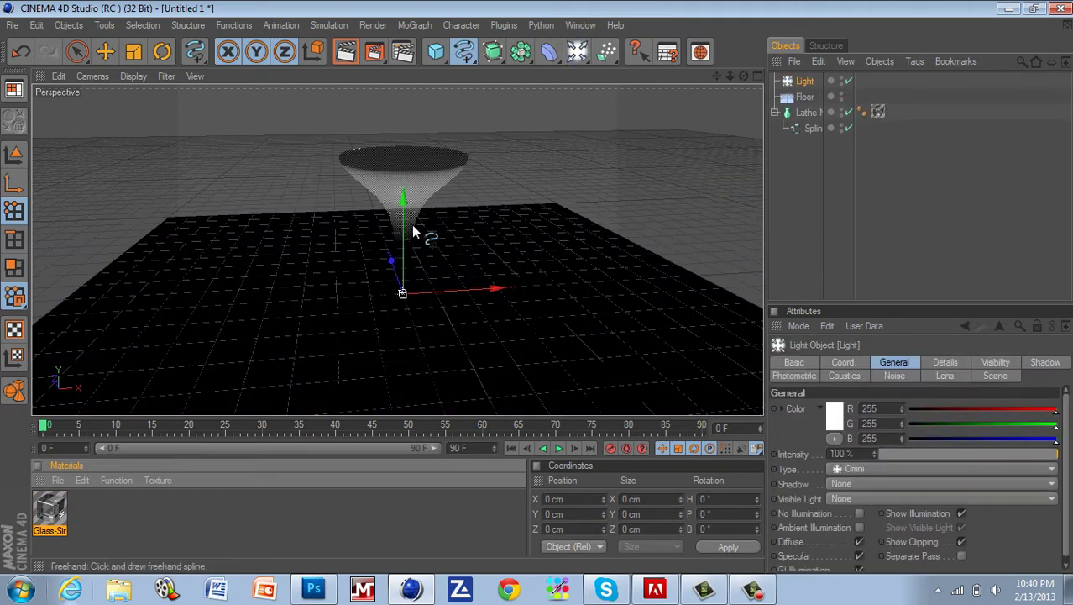
# Move the light up above the goblet and off to its right side
pyautogui.moveTo(399, 245); pyautogui.dragTo(407, 112)
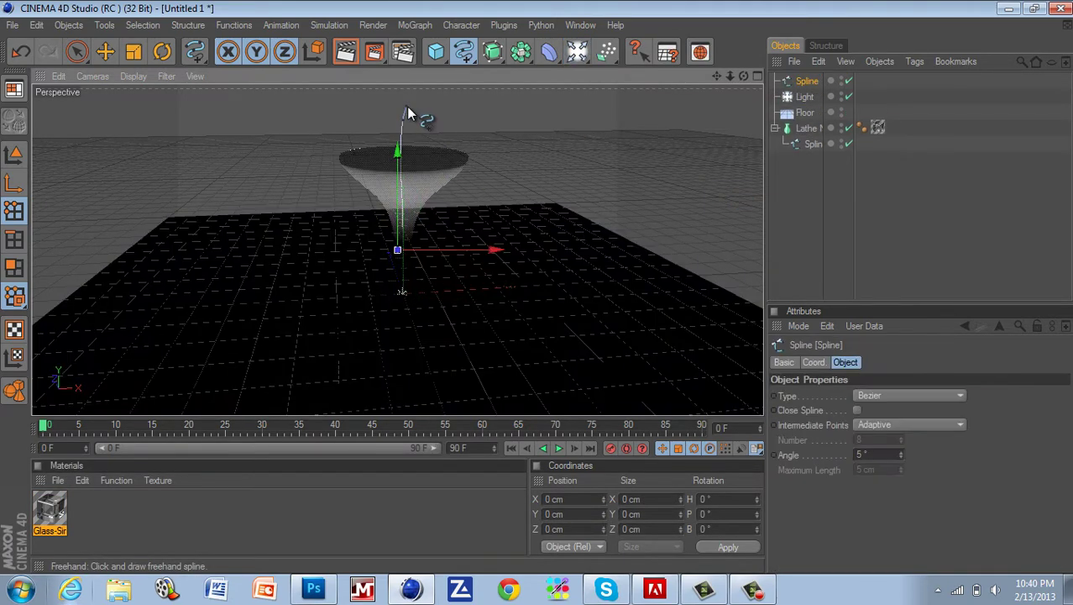
pyautogui.hotkey('ctrl', 'z')
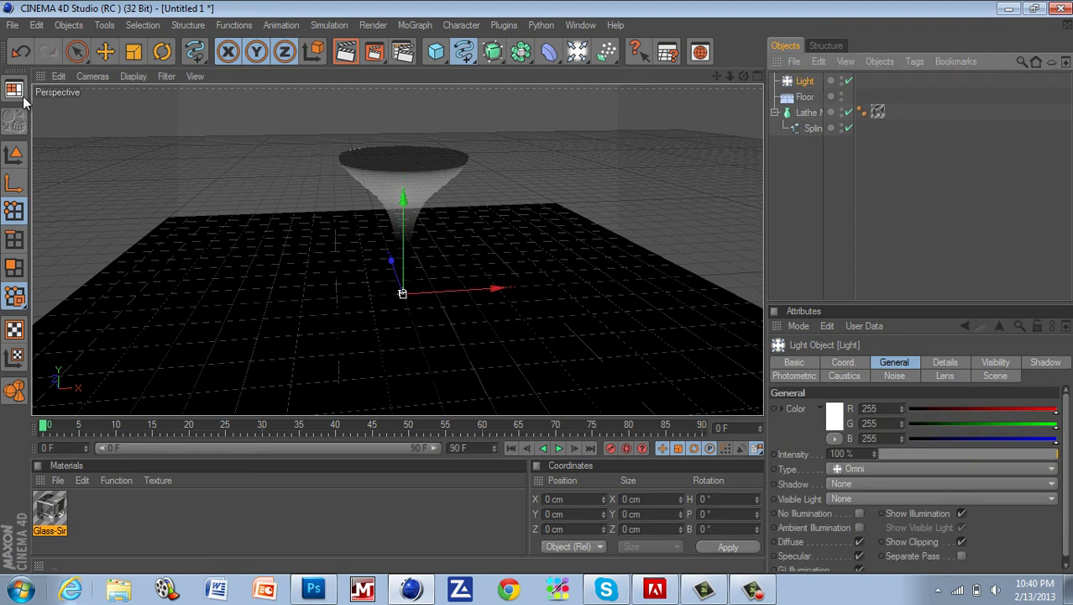
pyautogui.click(105, 52)
pyautogui.moveTo(406, 249); pyautogui.dragTo(542, 283)
# Set the light's shadow to Shadow Maps (Soft)
pyautogui.click(809, 80)
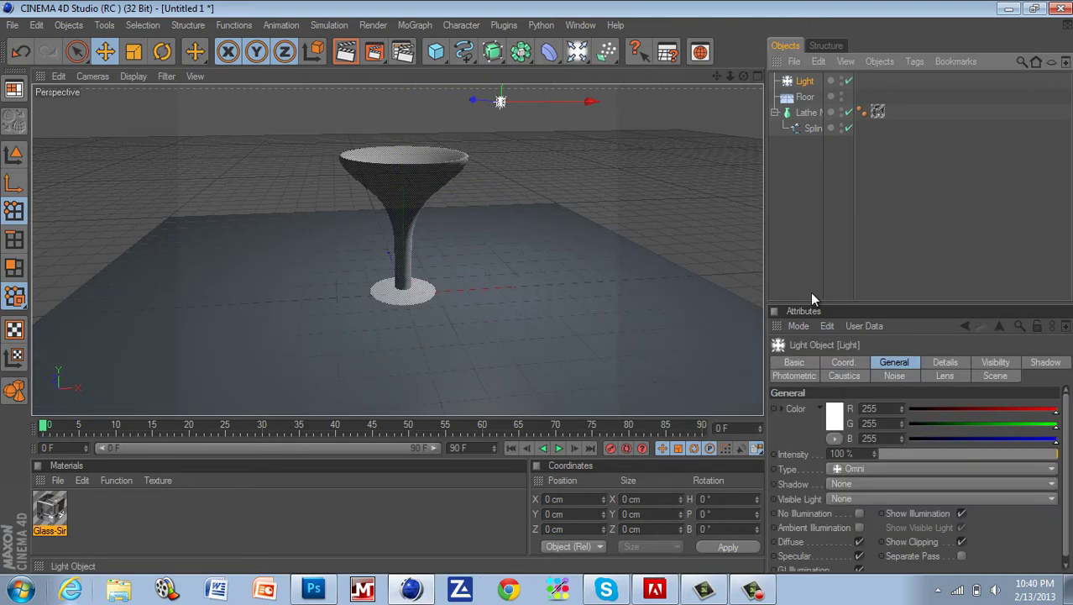
pyautogui.click(831, 483)
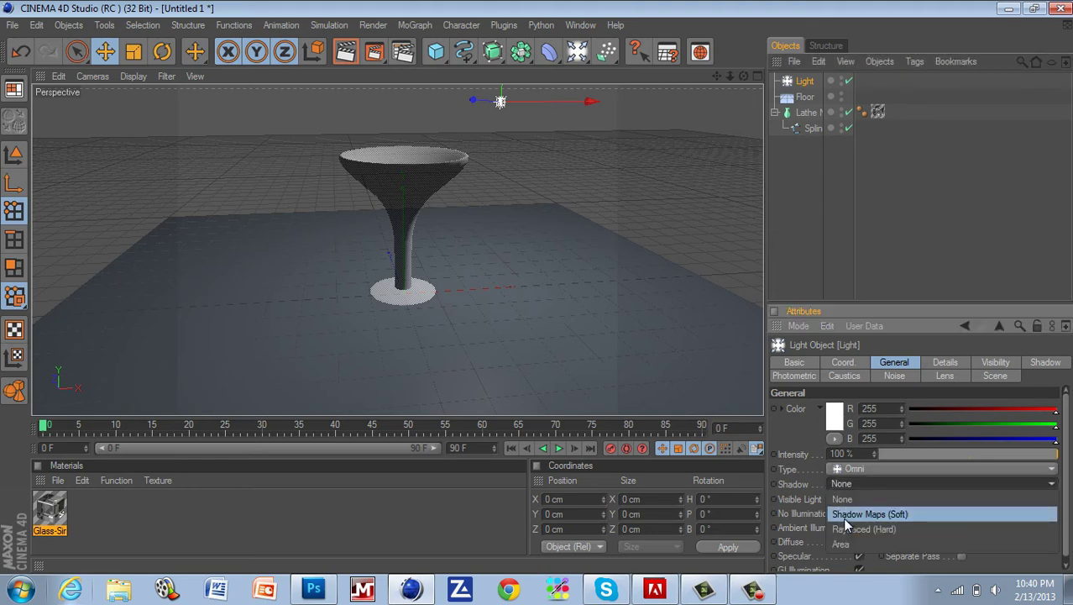
pyautogui.click(842, 514)
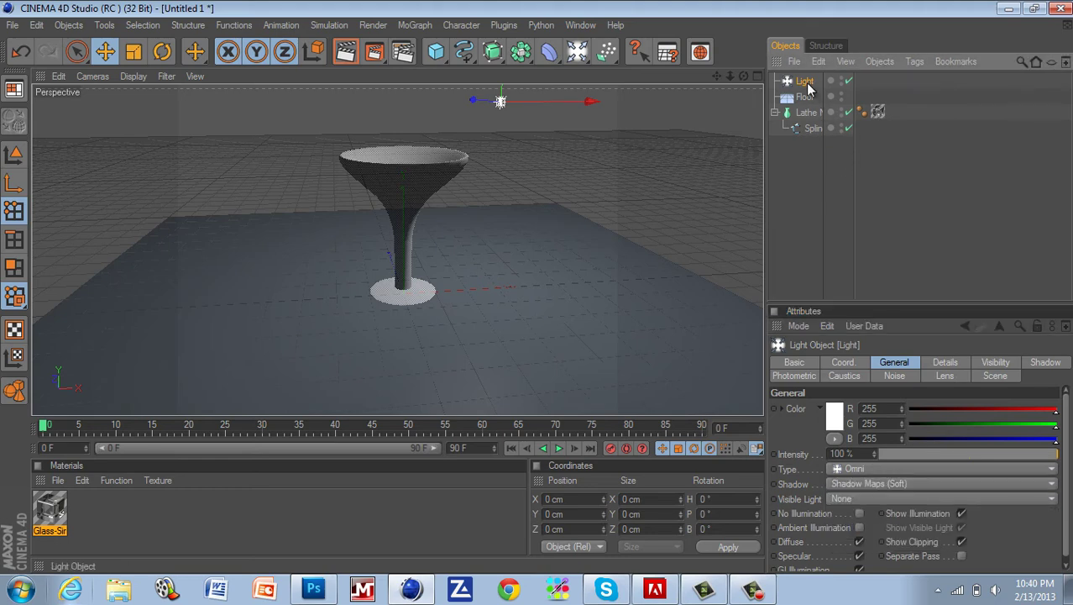
# Duplicate the light and move the copy to the opposite side of the goblet
pyautogui.hotkey('ctrl', 'c')
pyautogui.hotkey('ctrl', 'v')
pyautogui.moveTo(540, 104); pyautogui.dragTo(290, 291)
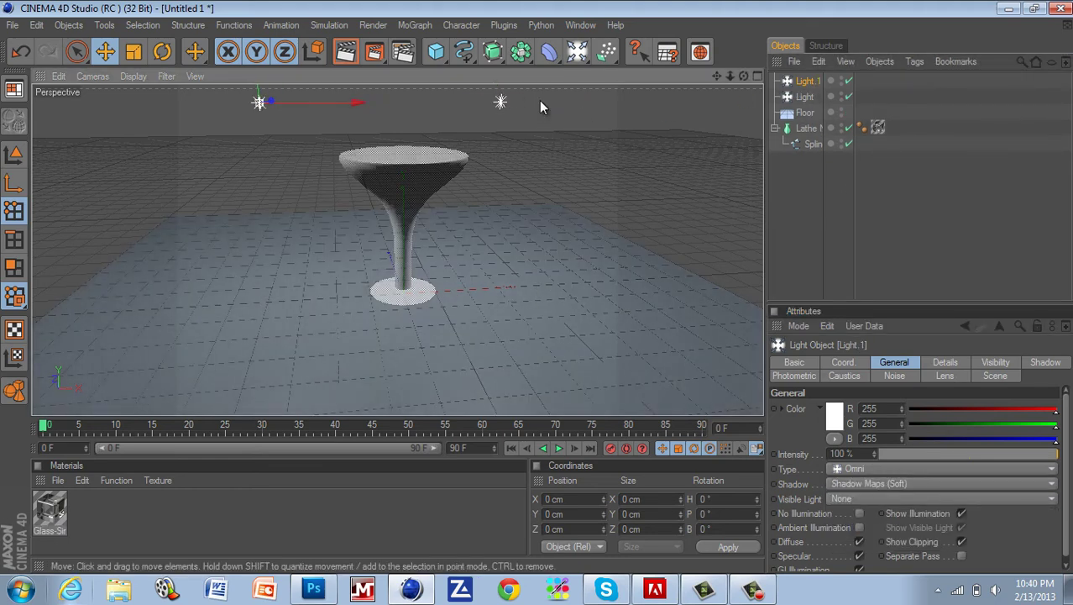
# Render the glass goblet in the viewport, first from the current view and again from a higher, rotated angle
pyautogui.click(345, 52)
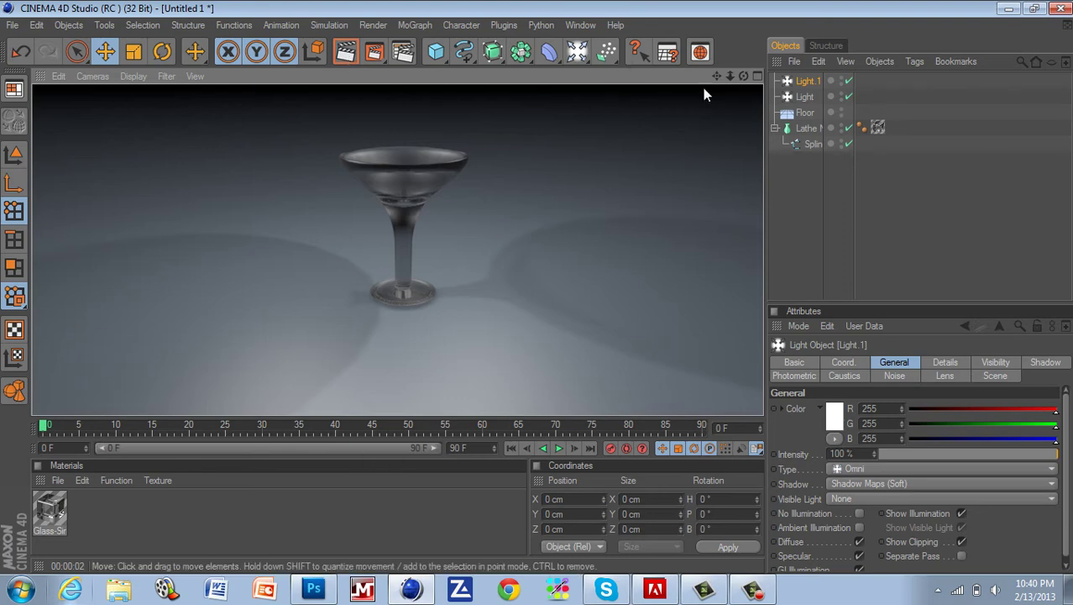
pyautogui.moveTo(744, 76); pyautogui.dragTo(537, 285)
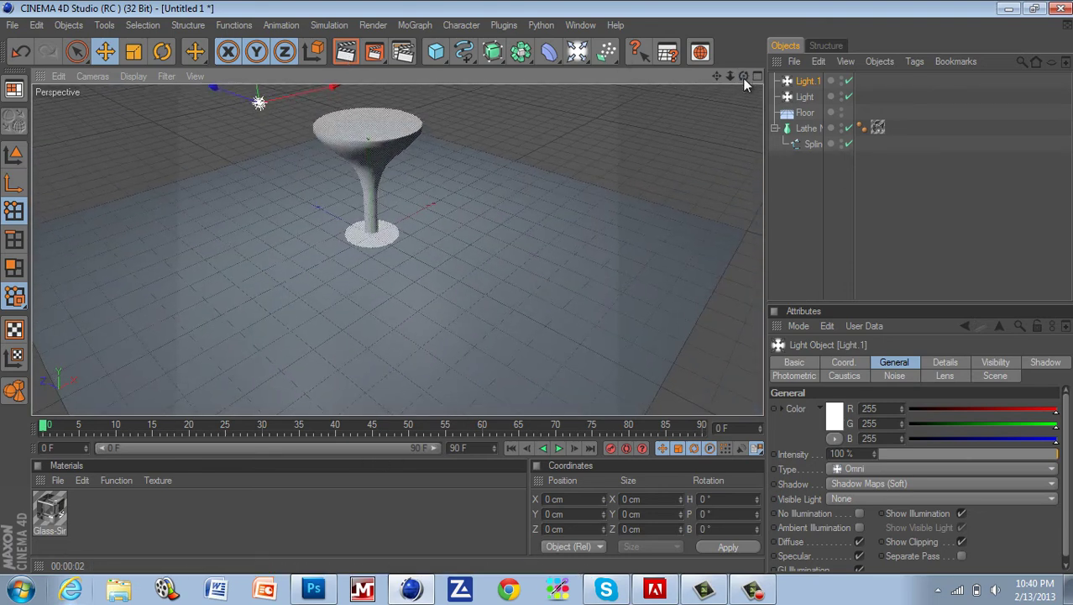
pyautogui.moveTo(715, 77); pyautogui.dragTo(538, 294)
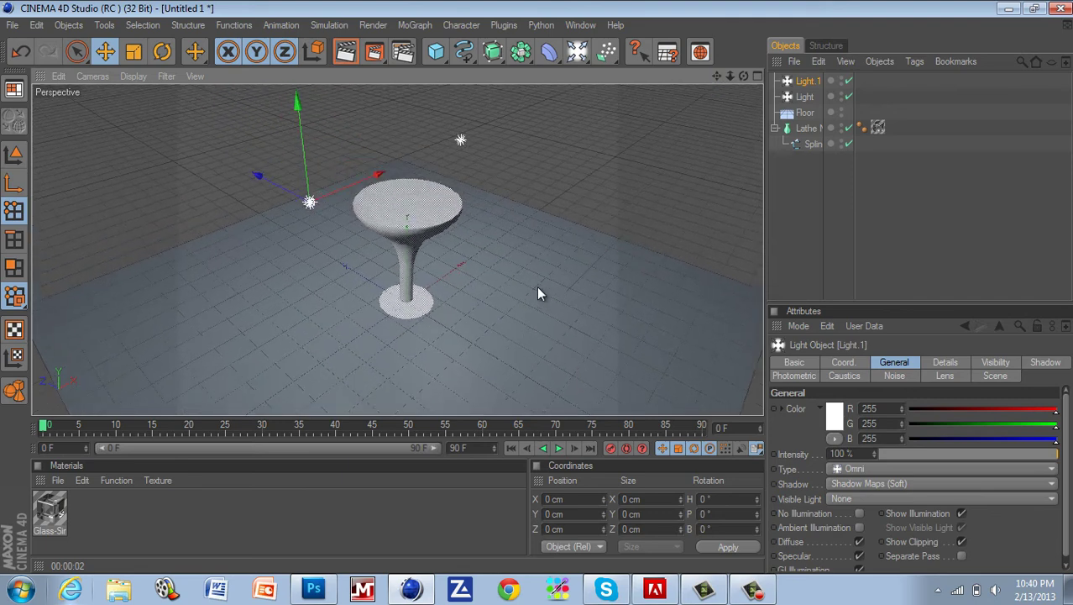
pyautogui.click(345, 53)
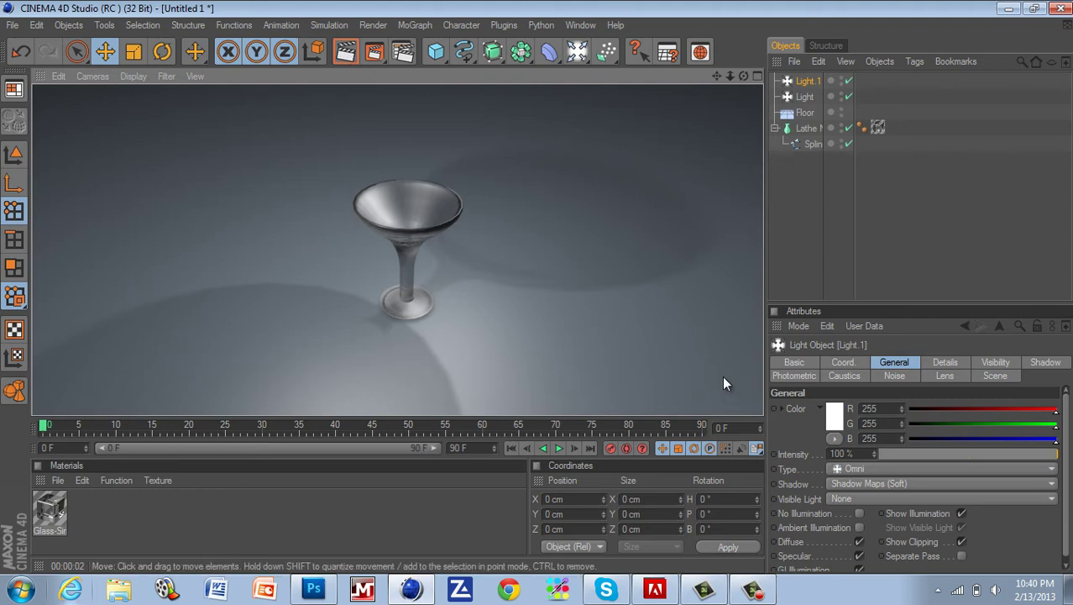
# Switch to Photoshop and create a new 1366 x 768 pixel document with a white background
pyautogui.click(313, 589)
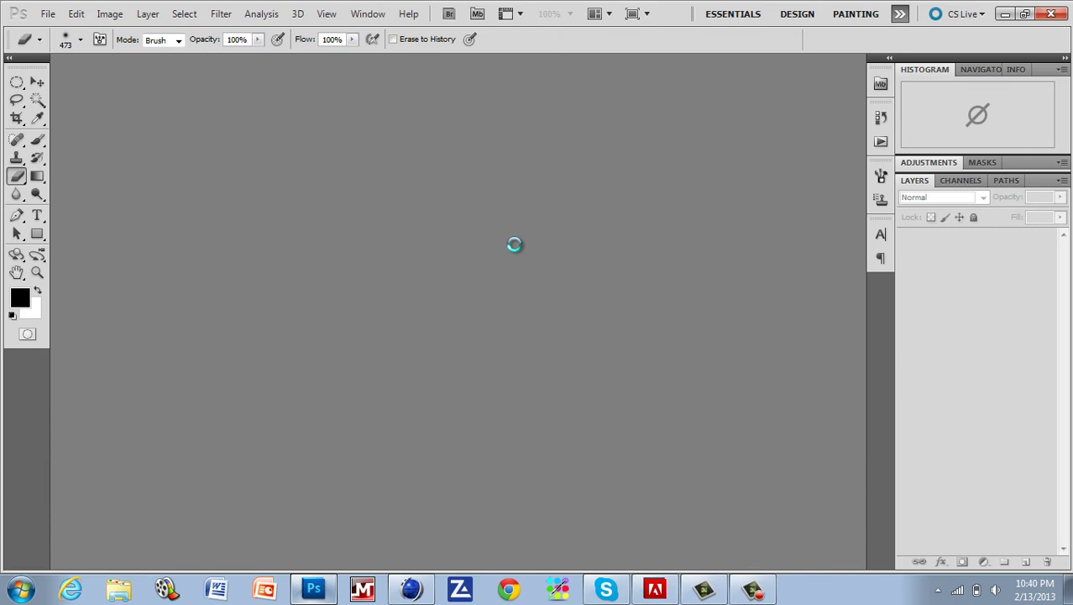
pyautogui.hotkey('ctrl', 'n')
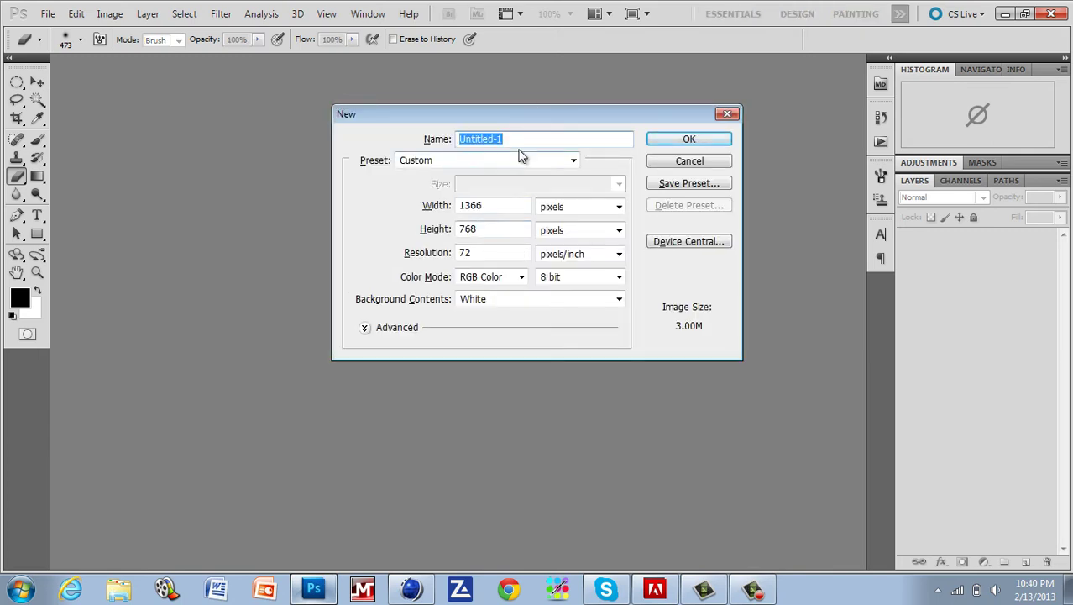
pyautogui.moveTo(495, 205); pyautogui.dragTo(403, 197)
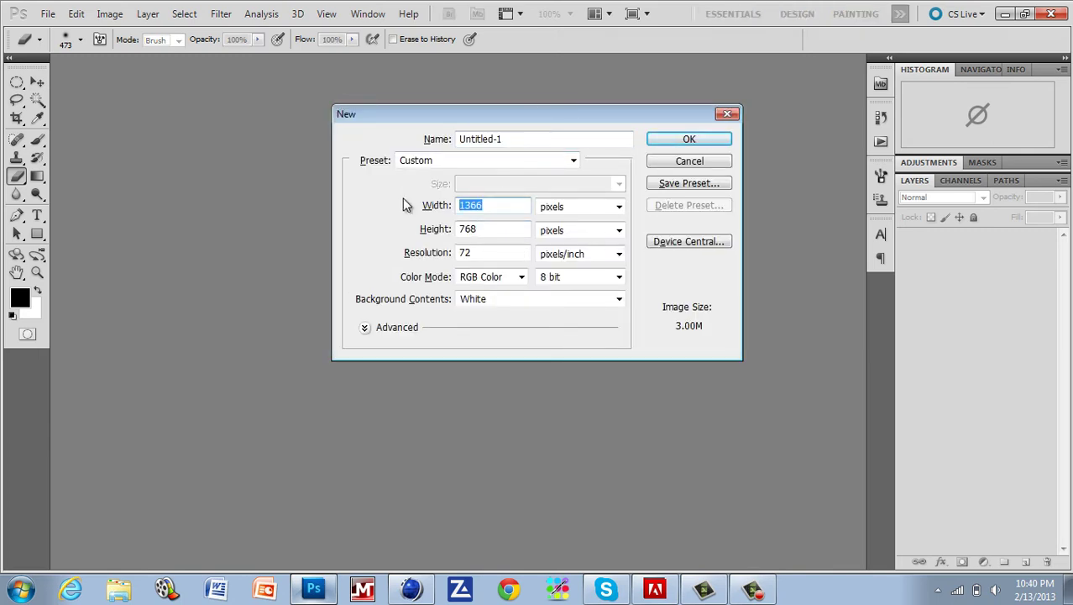
pyautogui.click(700, 138)
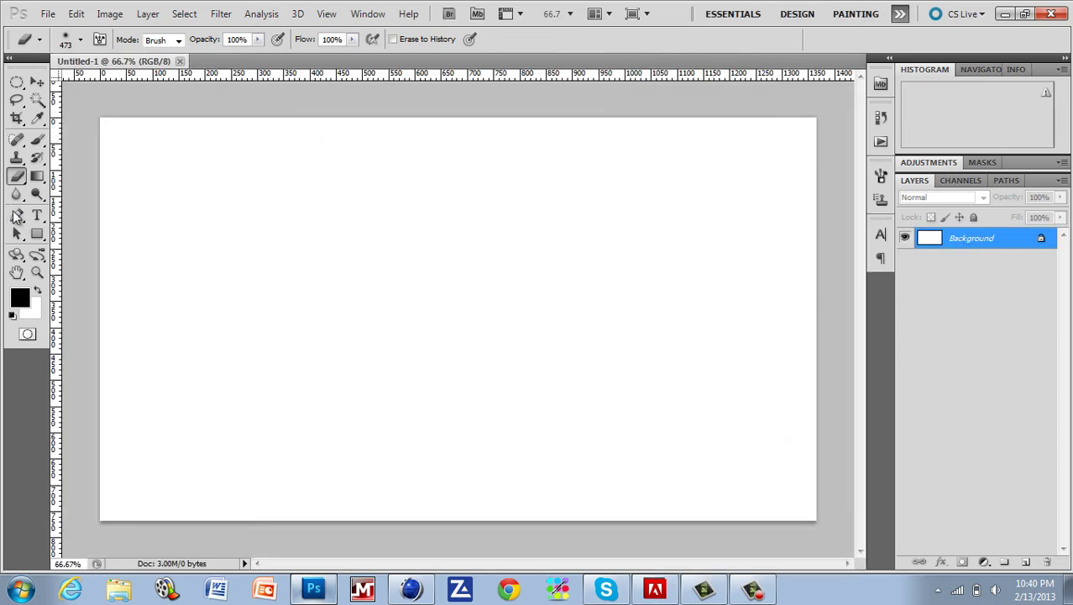
# Draw a closed, curved freeform path with four anchor points using the Pen Tool
pyautogui.click(18, 216)
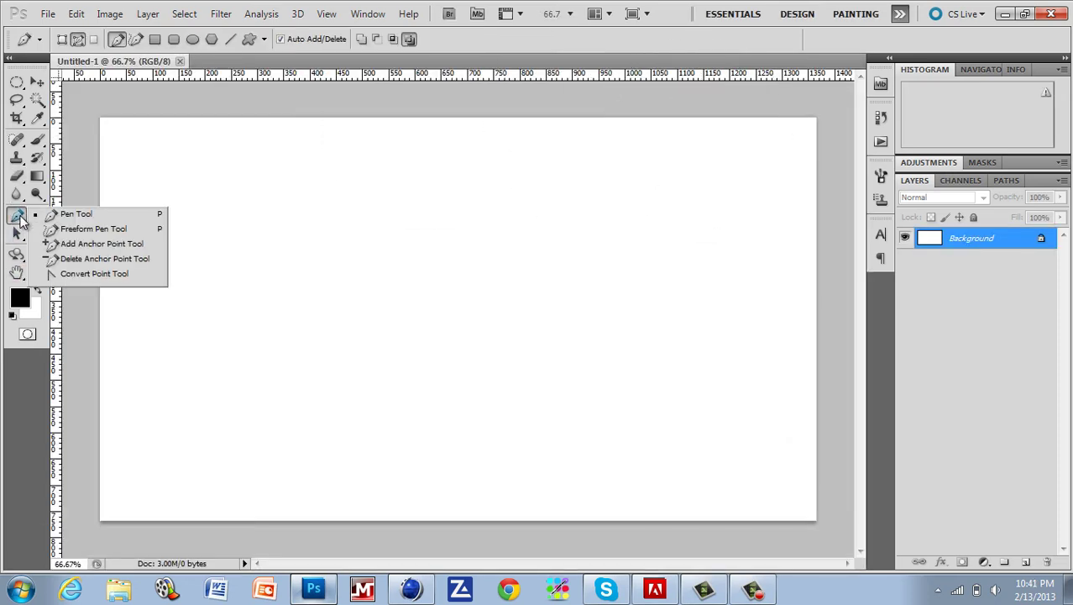
pyautogui.click(75, 216)
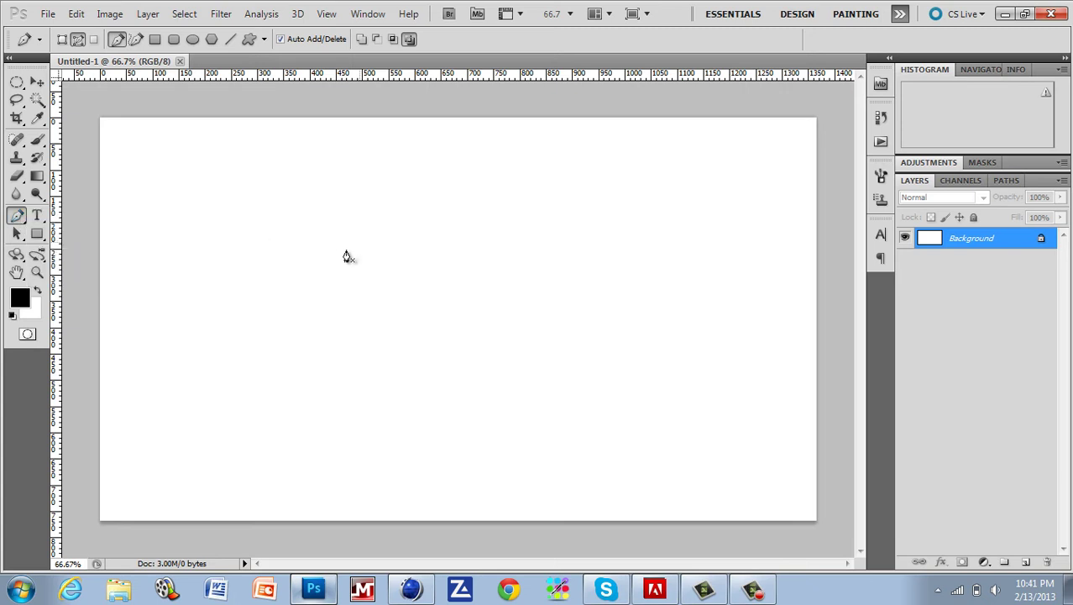
pyautogui.moveTo(336, 252); pyautogui.dragTo(341, 310)
pyautogui.moveTo(462, 190); pyautogui.dragTo(472, 248)
pyautogui.moveTo(472, 319); pyautogui.dragTo(403, 347)
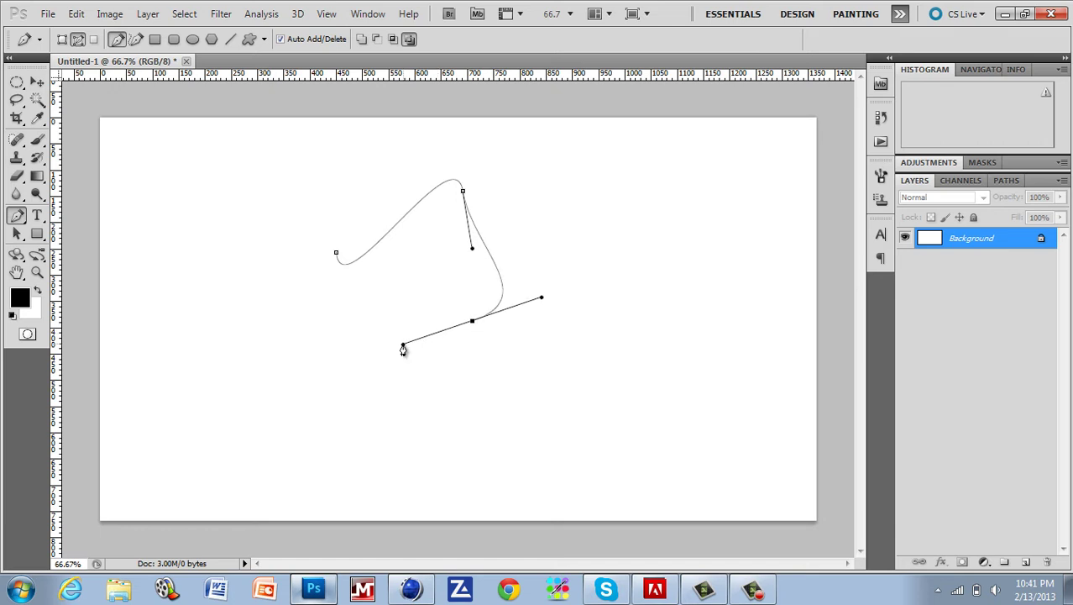
pyautogui.moveTo(298, 383); pyautogui.dragTo(287, 324)
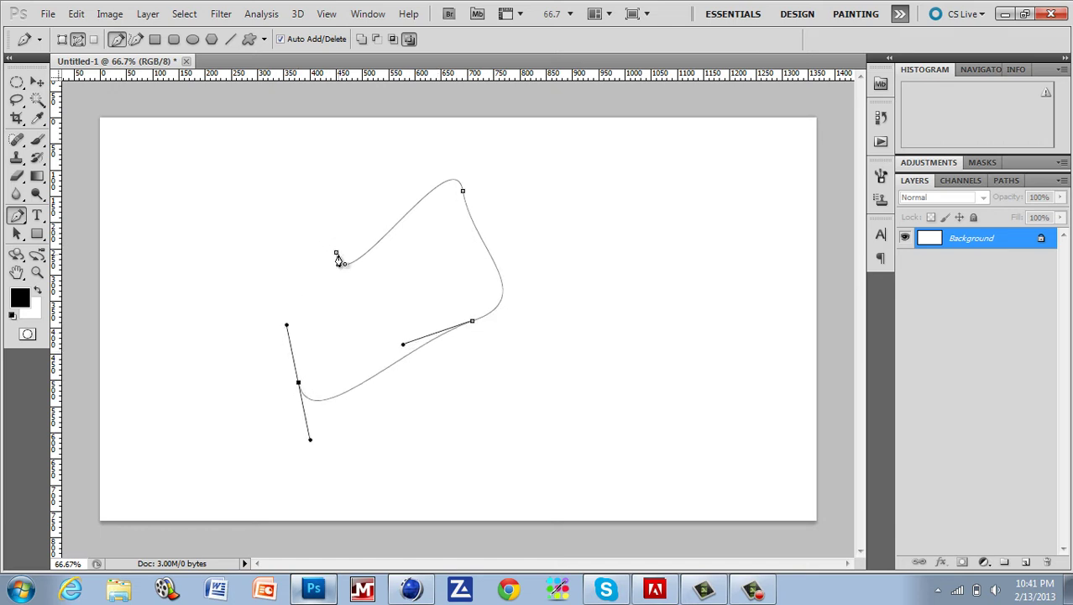
pyautogui.click(337, 260)
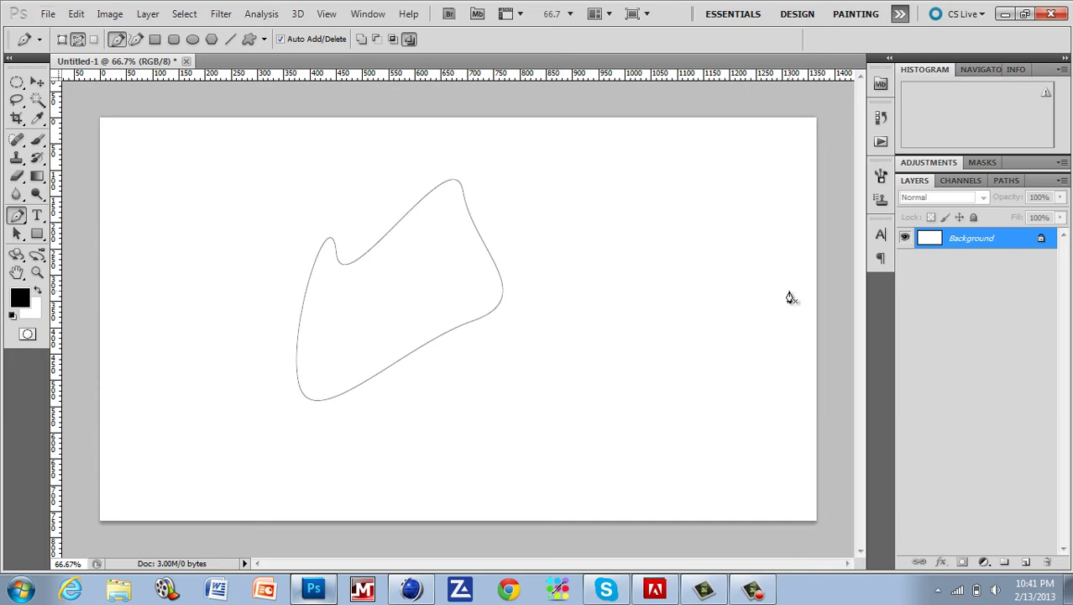
# Export the Work Path to the Desktop as the Adobe Illustrator file Untitled-1
pyautogui.click(1008, 179)
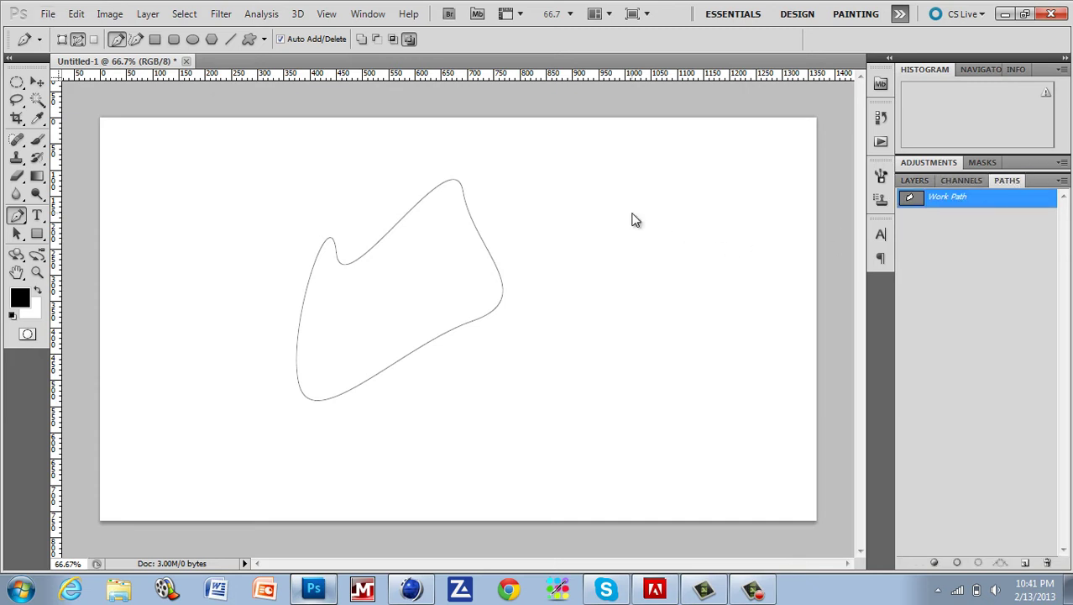
pyautogui.rightClick(459, 189)
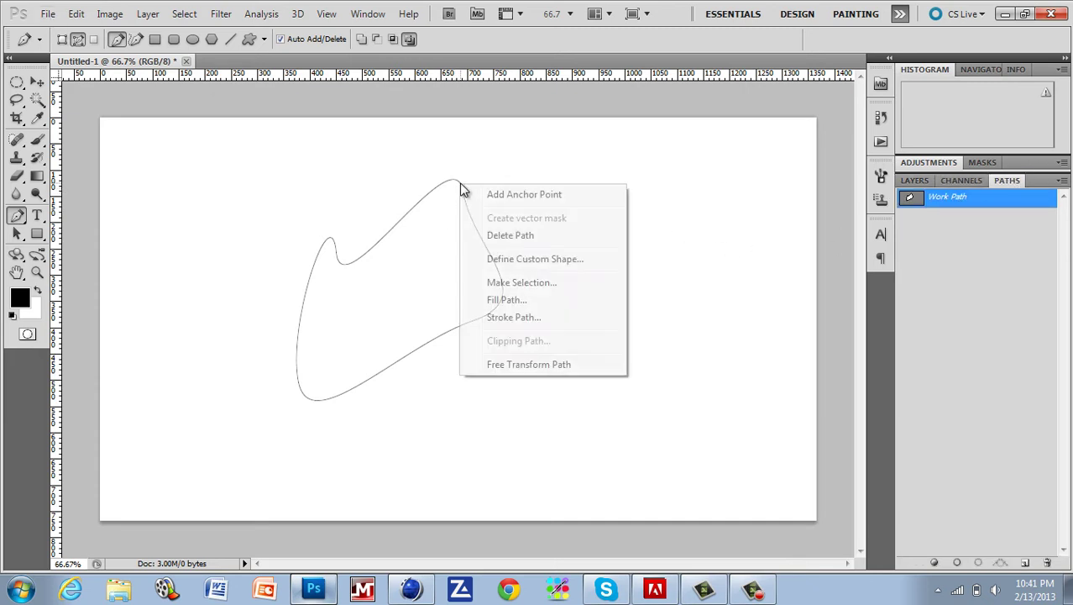
pyautogui.click(38, 14)
pyautogui.click(38, 17)
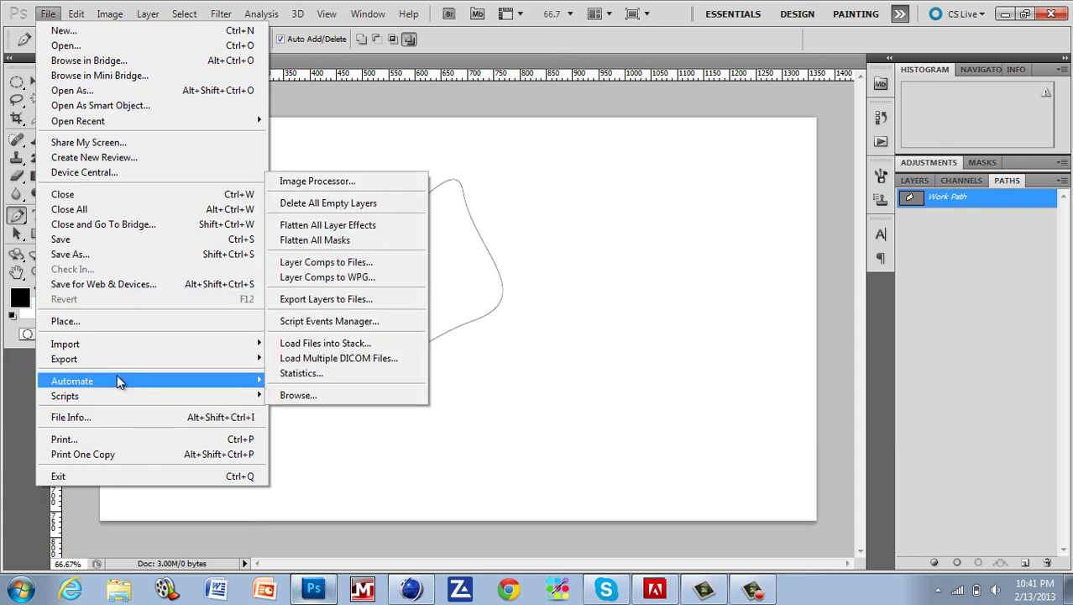
pyautogui.moveTo(137, 362)
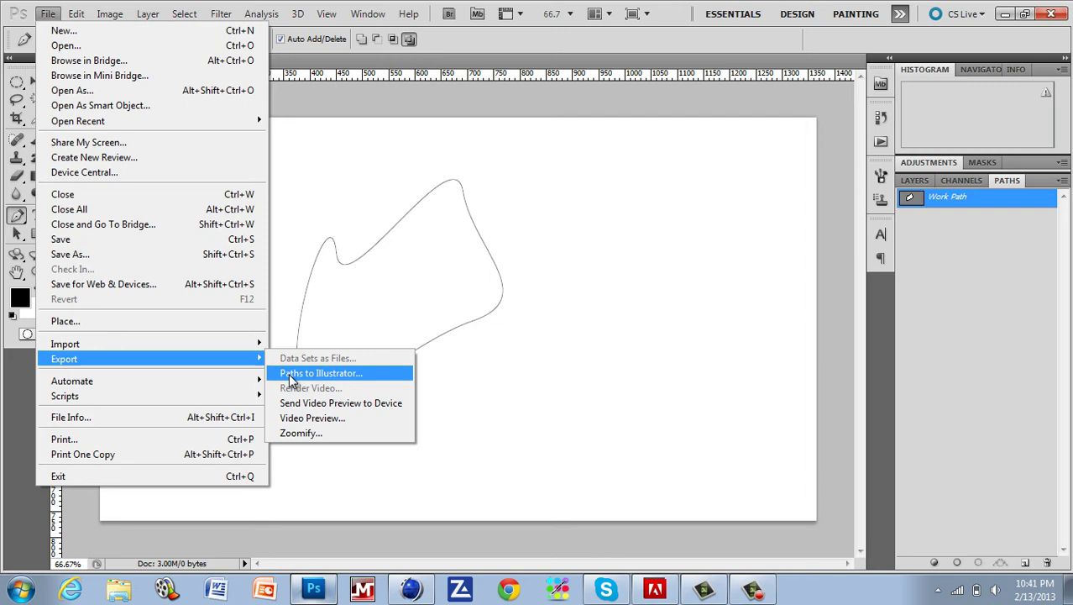
pyautogui.click(290, 380)
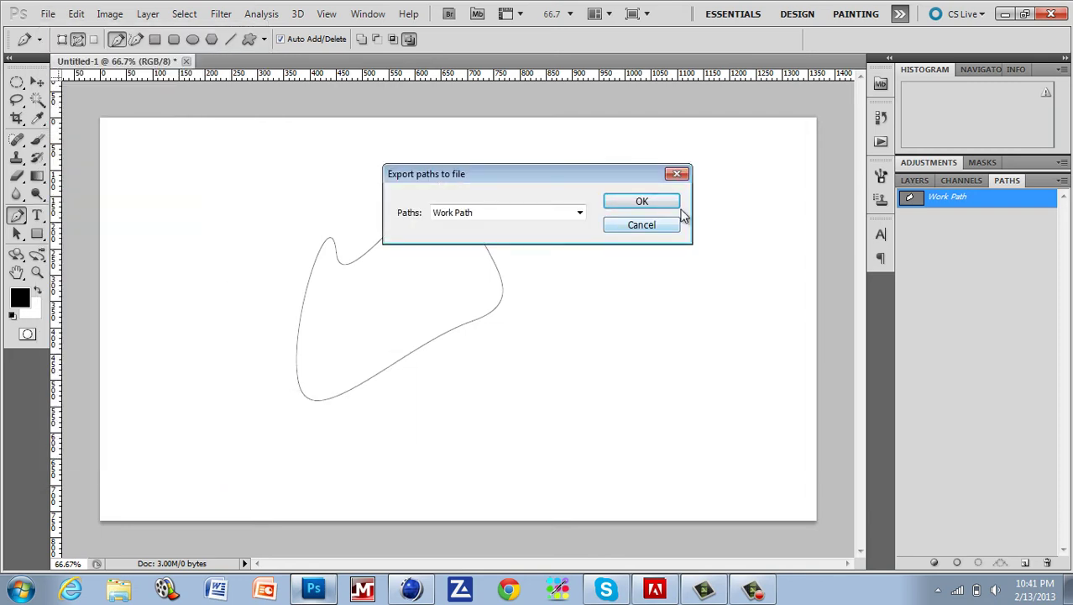
pyautogui.click(672, 202)
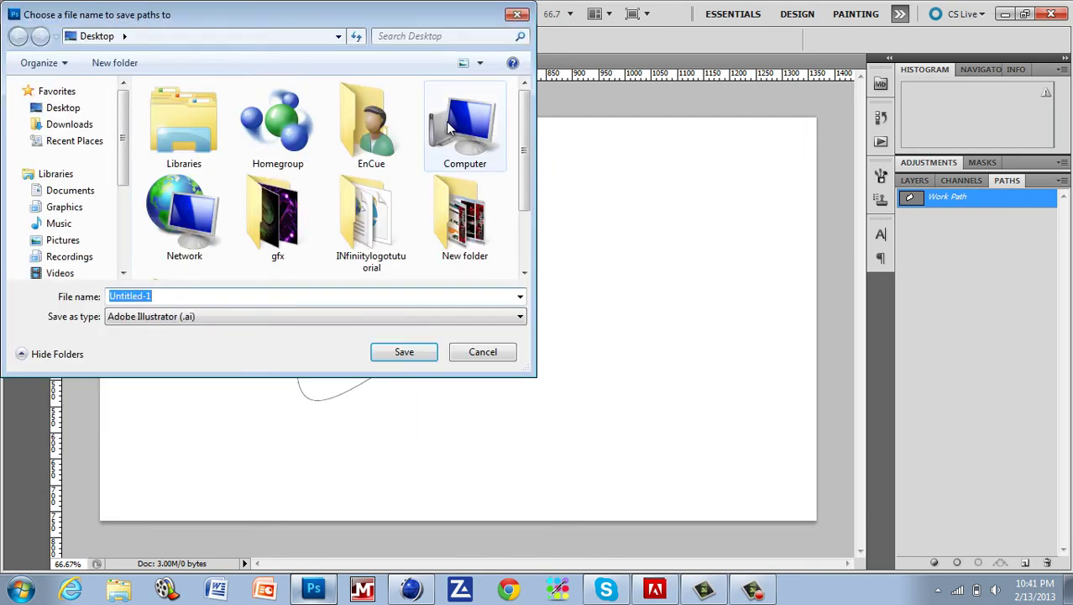
pyautogui.click(88, 108)
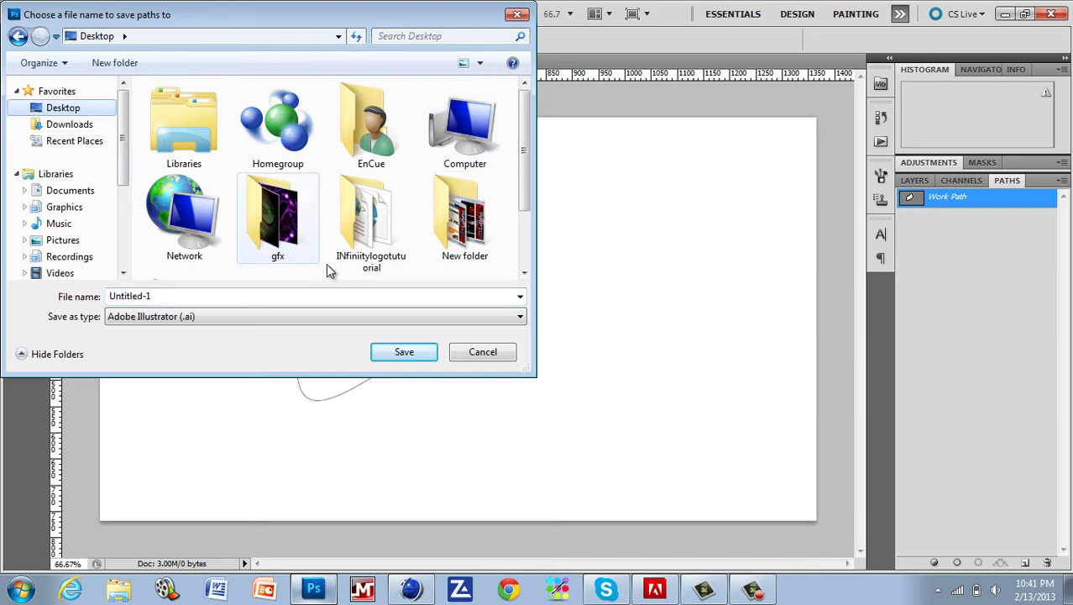
pyautogui.click(392, 352)
# Switch to Cinema 4D and merge Untitled-1.ai from the Desktop into the goblet scene at scale 1 centimeter with connected splines
pyautogui.click(1005, 14)
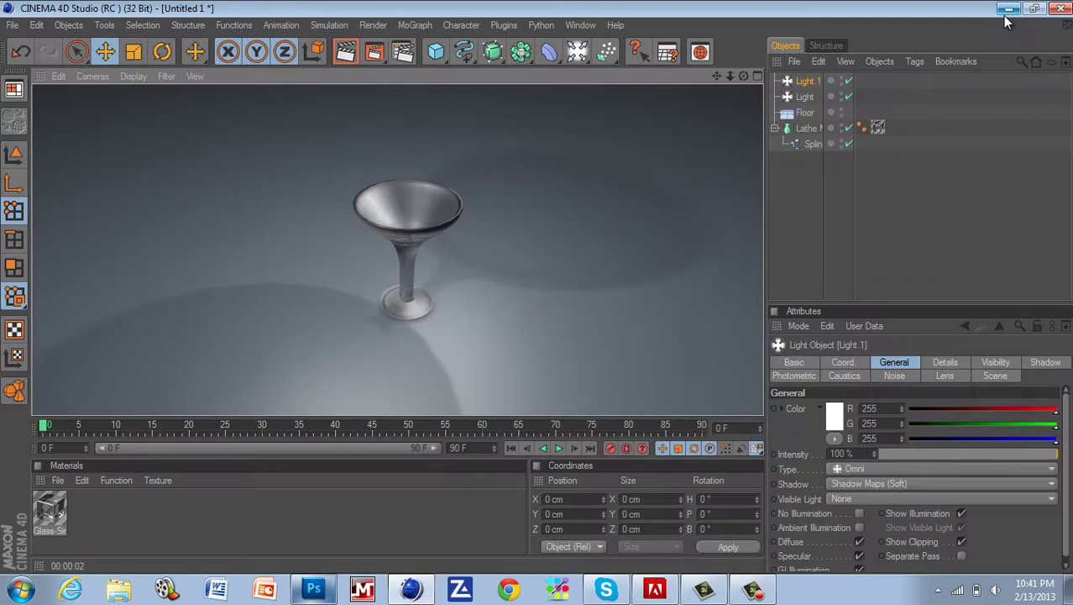
pyautogui.click(12, 26)
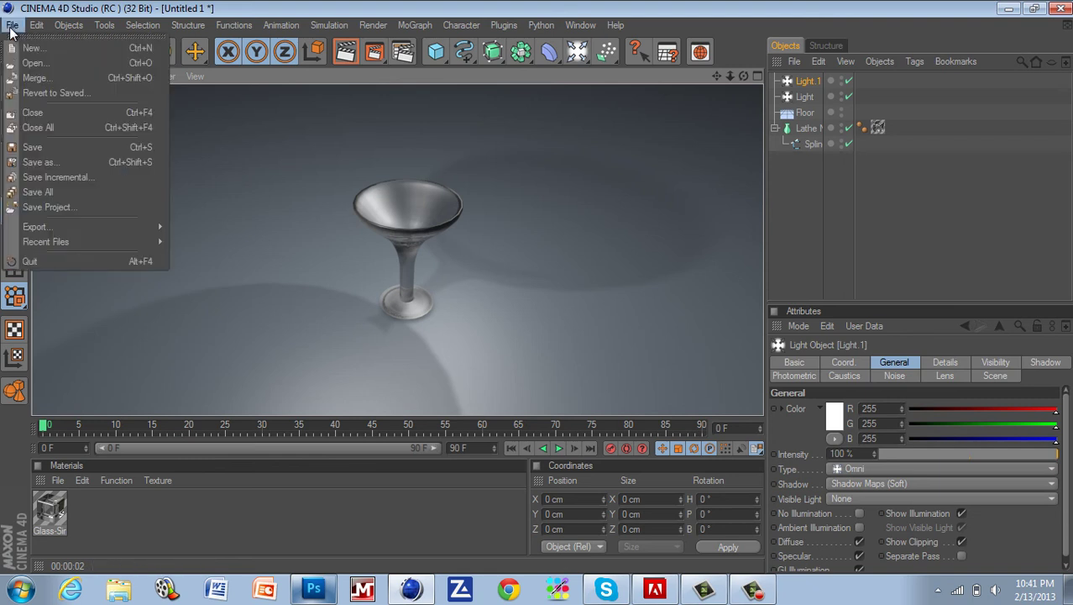
pyautogui.click(46, 76)
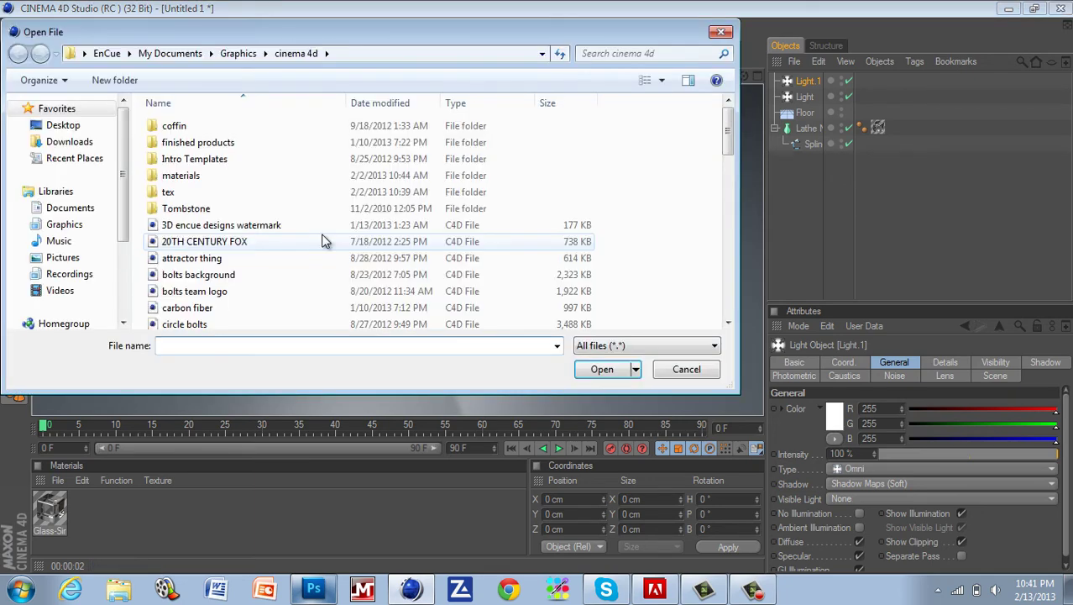
pyautogui.click(57, 125)
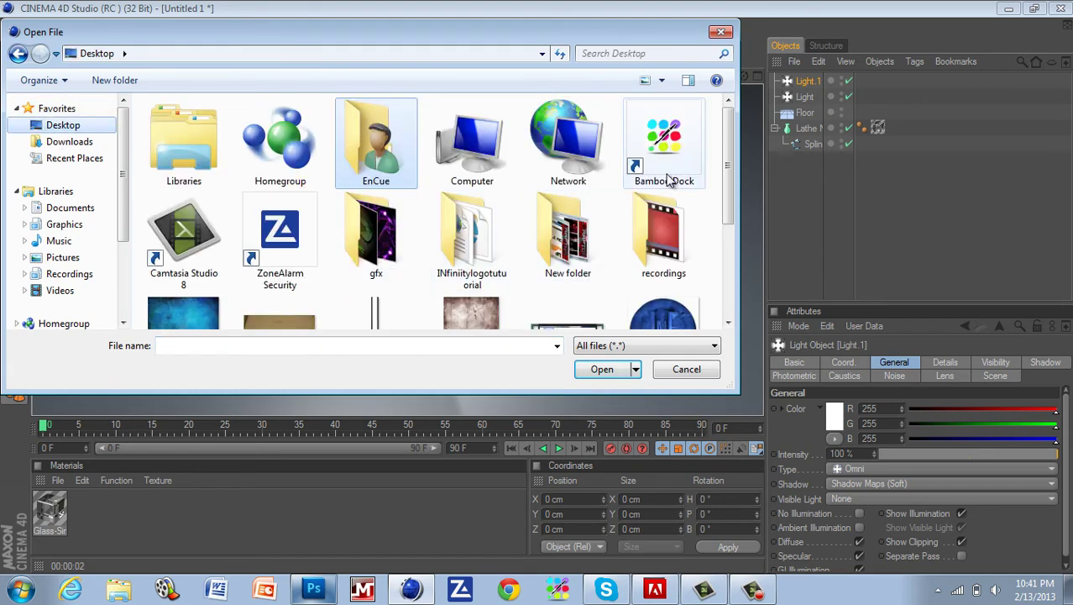
pyautogui.moveTo(727, 168); pyautogui.dragTo(728, 367)
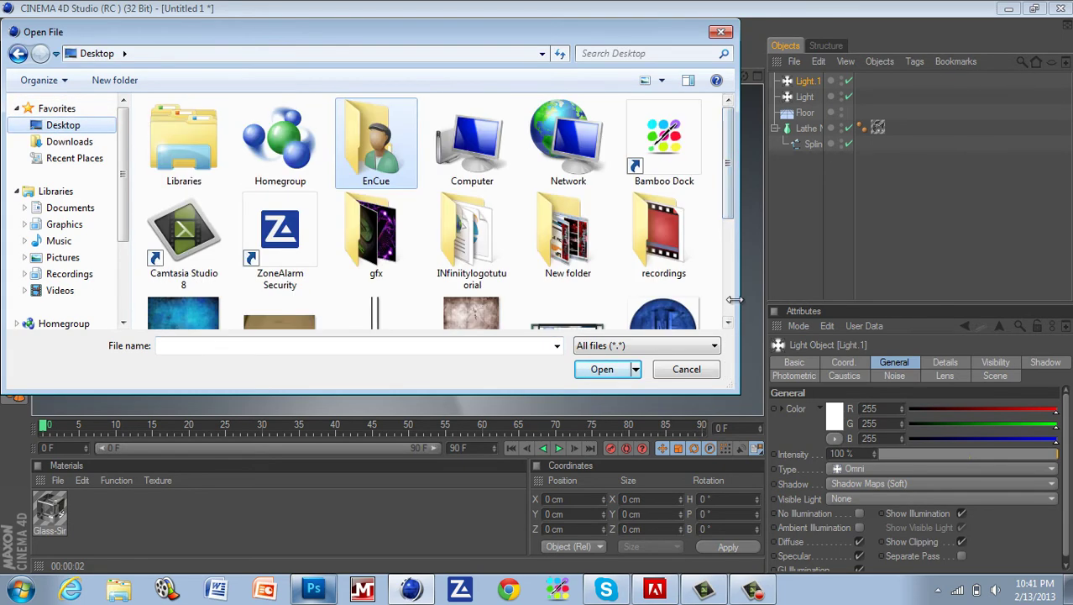
pyautogui.scroll(-3, 734, 300)
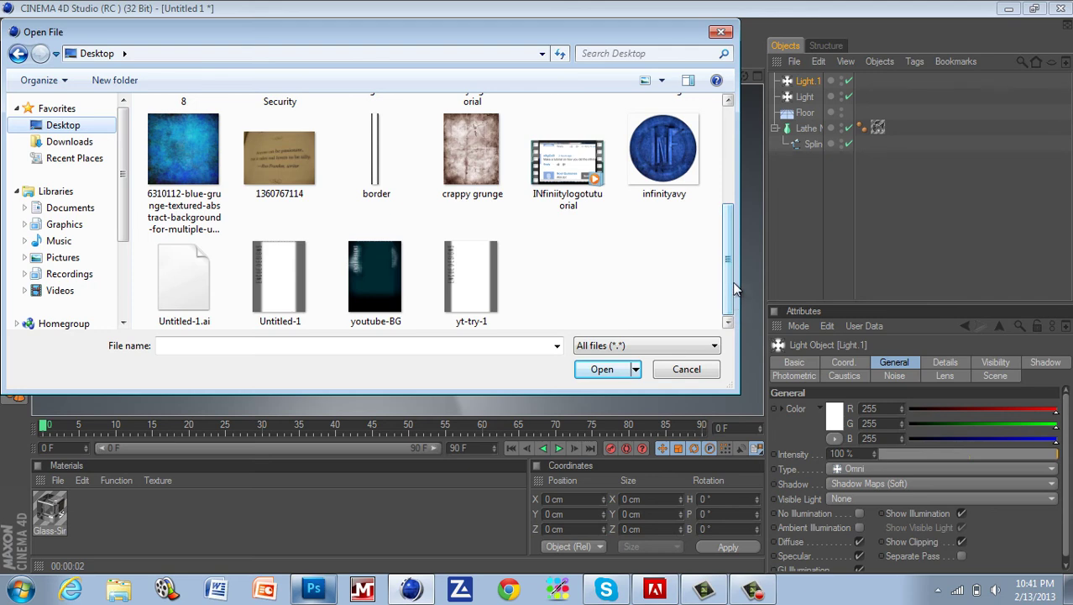
pyautogui.moveTo(734, 282); pyautogui.dragTo(730, 185)
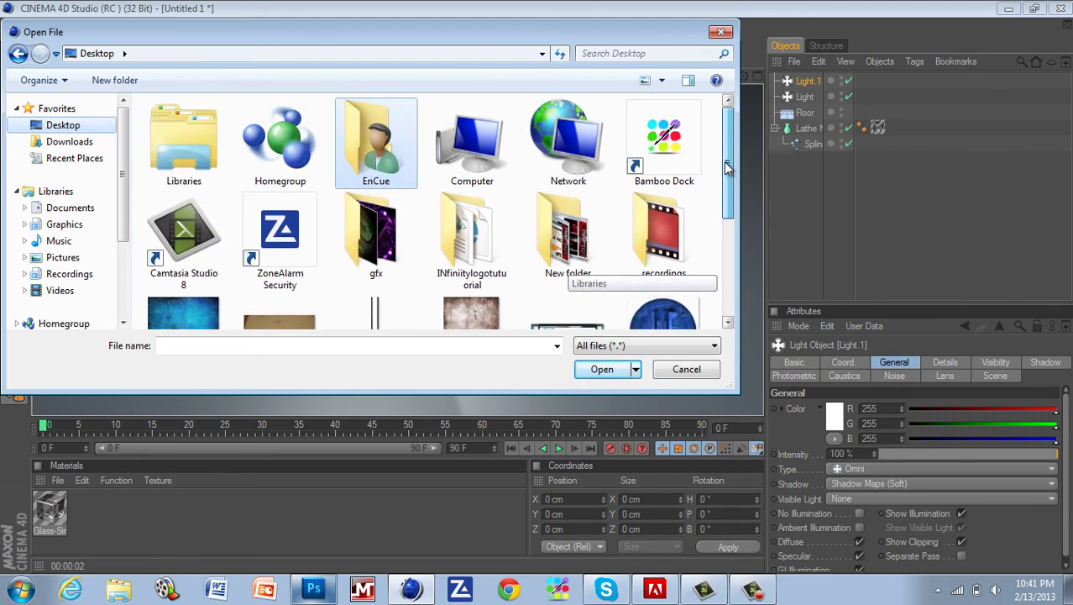
pyautogui.scroll(-3, 197, 270)
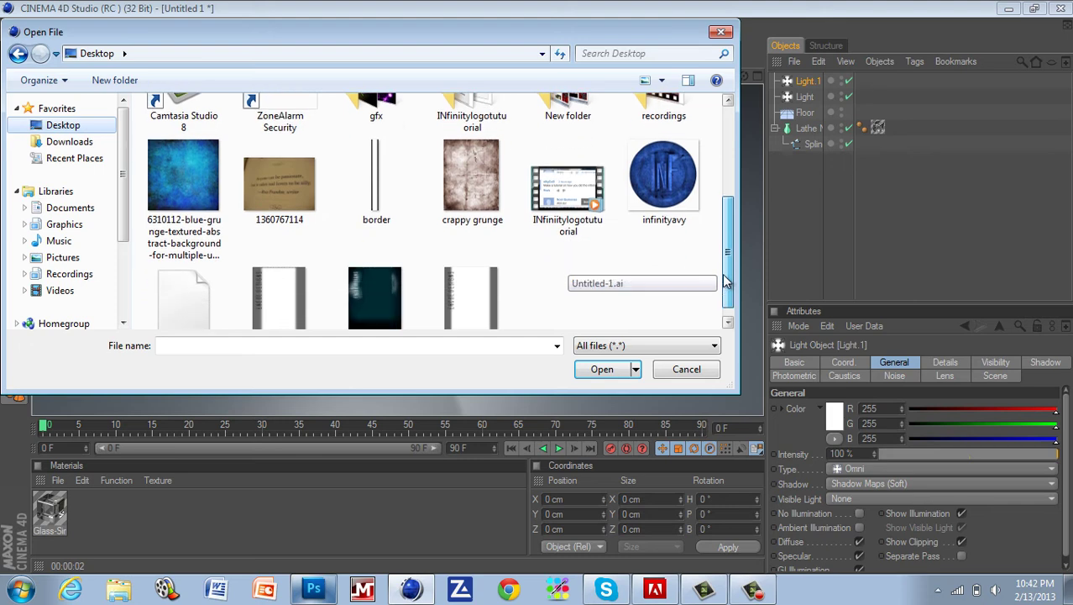
pyautogui.doubleClick(194, 271)
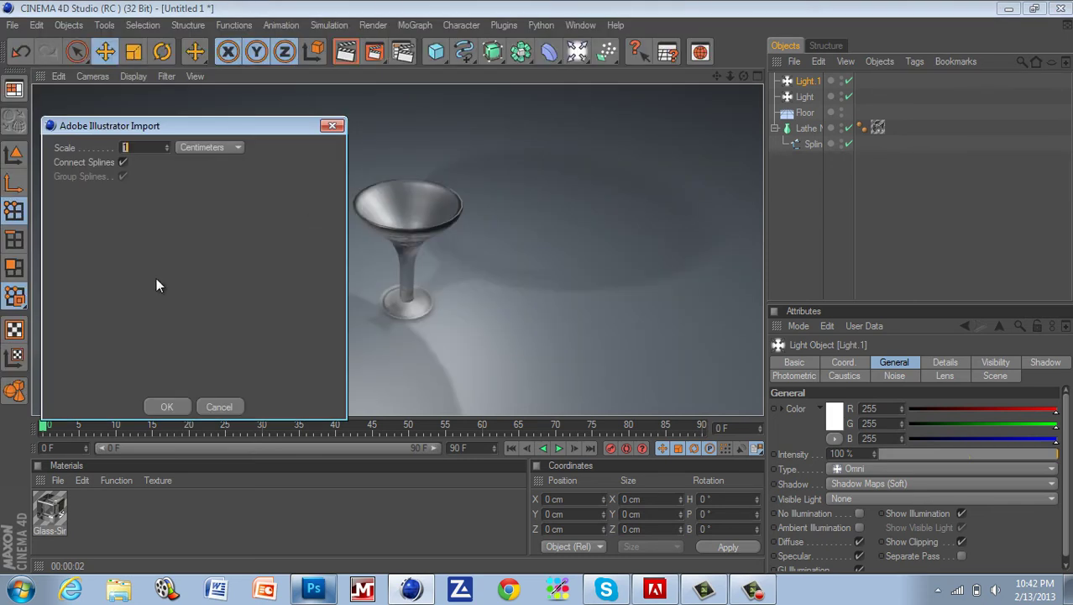
pyautogui.click(170, 405)
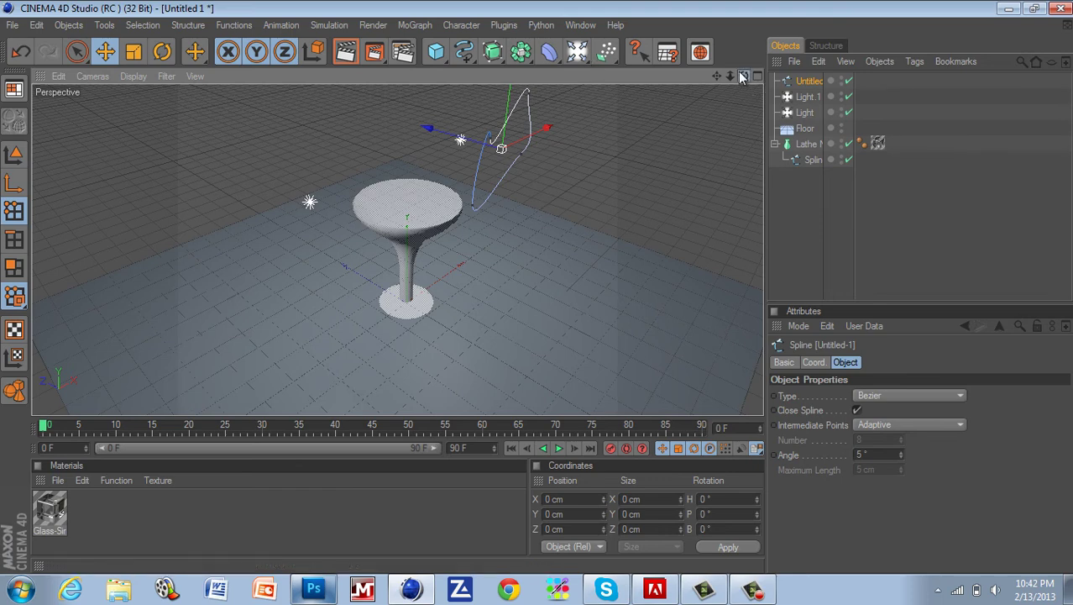
pyautogui.moveTo(743, 75); pyautogui.dragTo(540, 290)
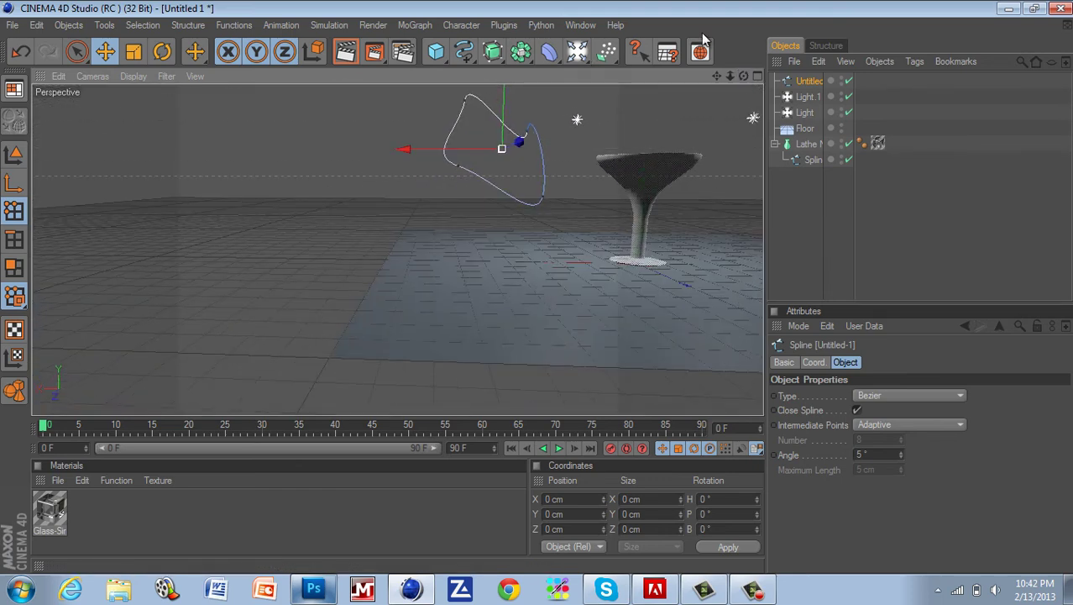
pyautogui.moveTo(716, 76); pyautogui.dragTo(538, 287)
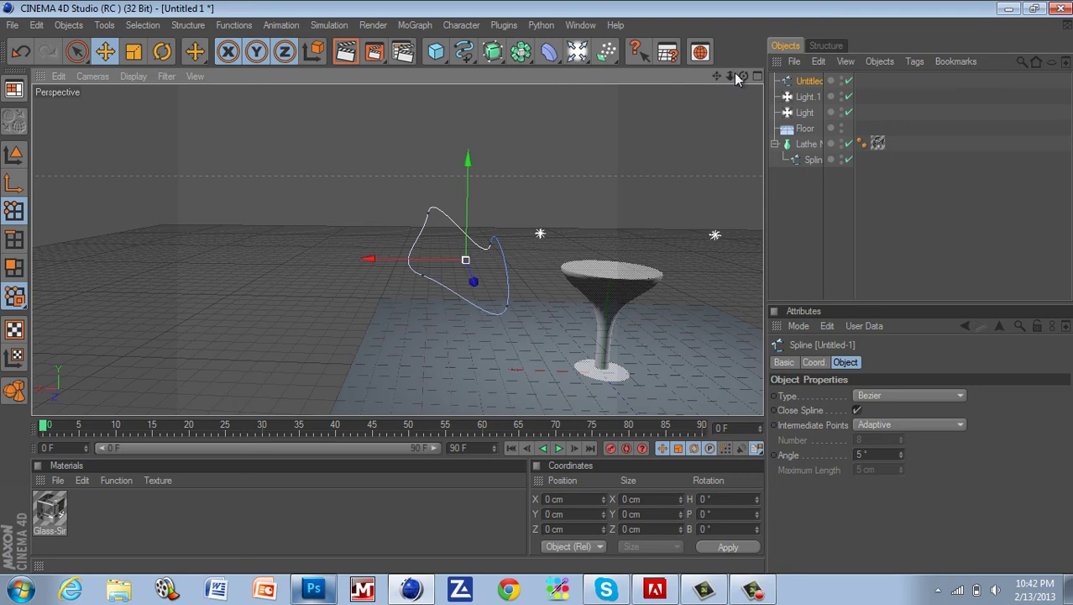
pyautogui.click(805, 128)
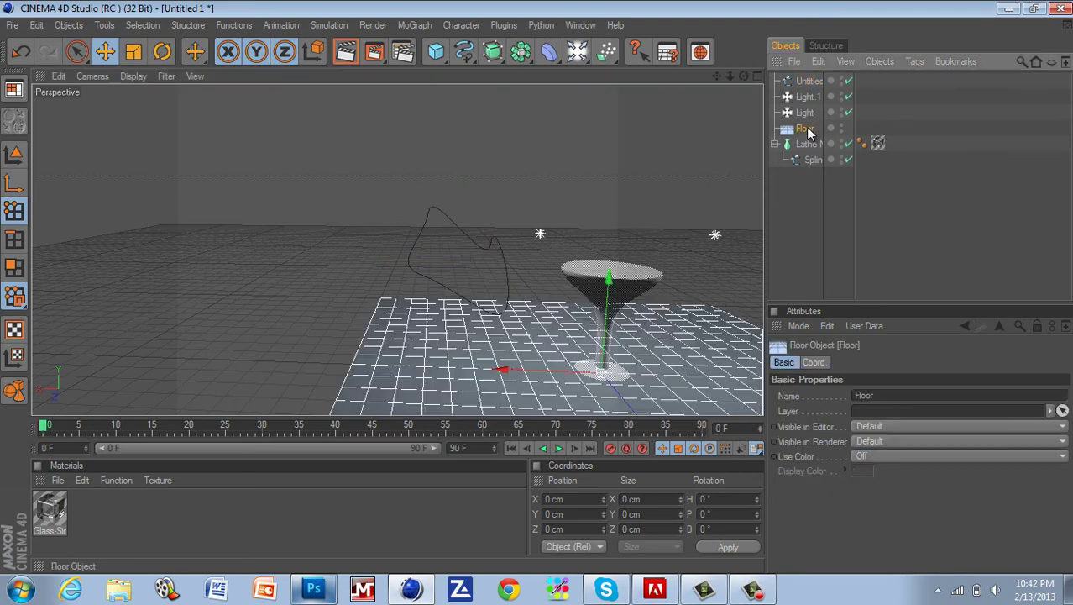
pyautogui.click(786, 145)
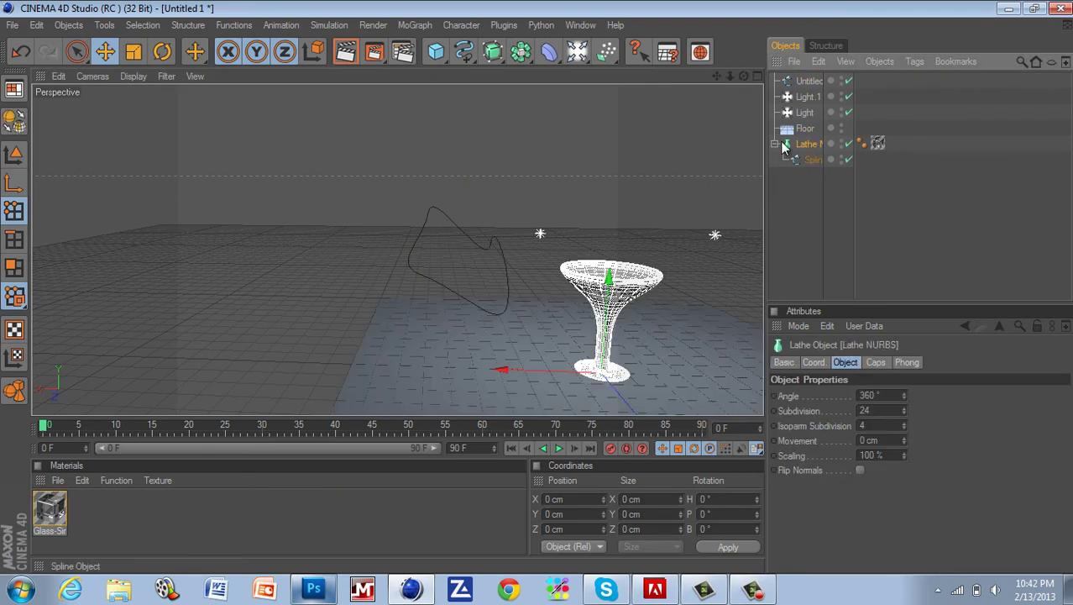
pyautogui.click(846, 146)
pyautogui.click(845, 159)
pyautogui.click(846, 159)
pyautogui.click(849, 145)
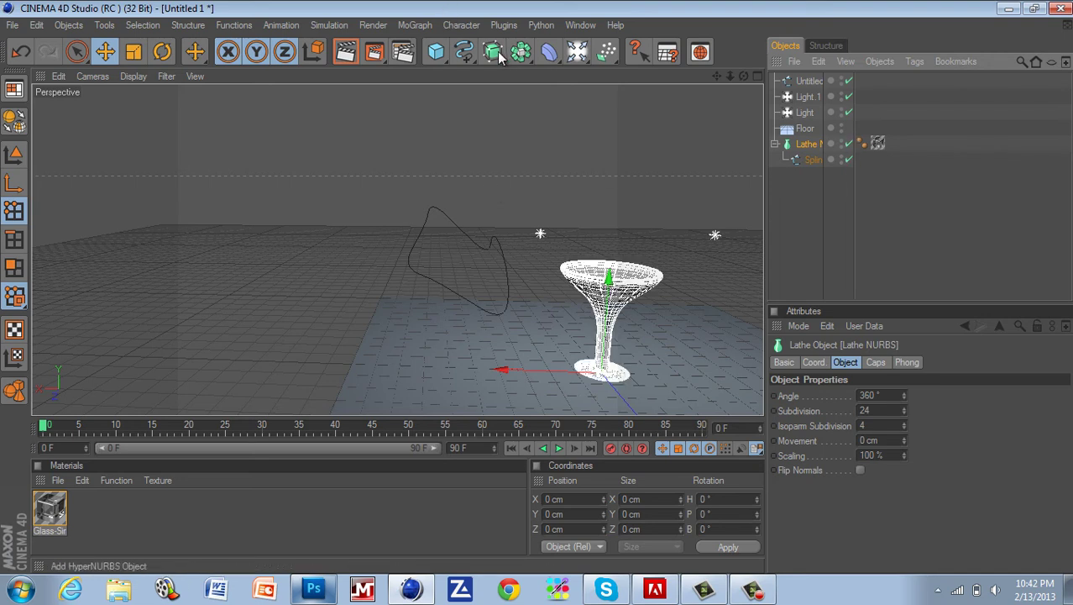
# Add an Extrude NURBS, nest the imported spline inside it and set its Z movement to 150 cm
pyautogui.moveTo(500, 56); pyautogui.dragTo(649, 70)
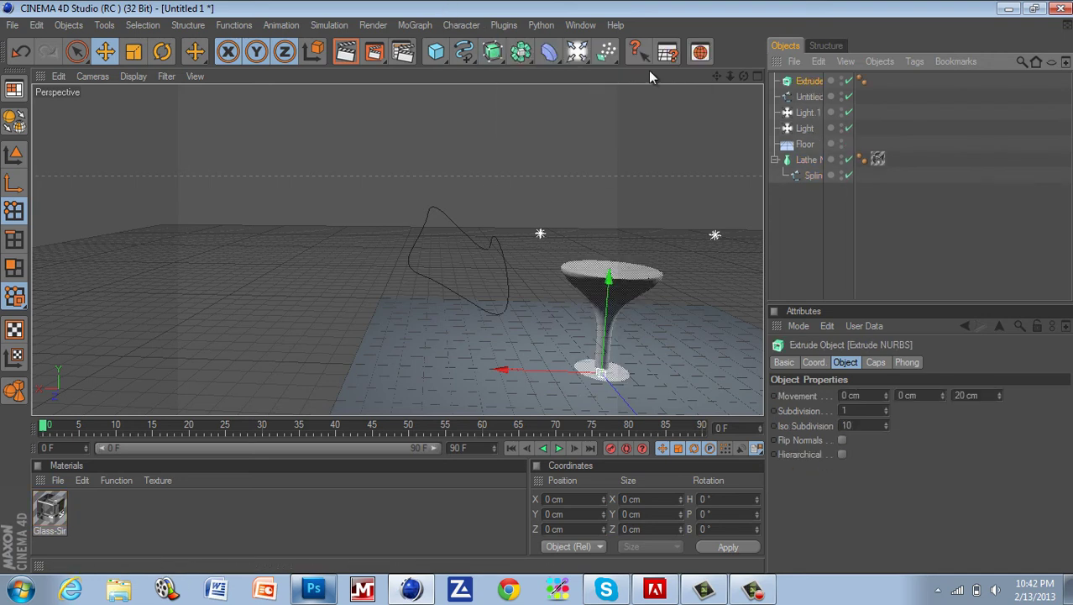
pyautogui.moveTo(809, 100); pyautogui.dragTo(741, 79)
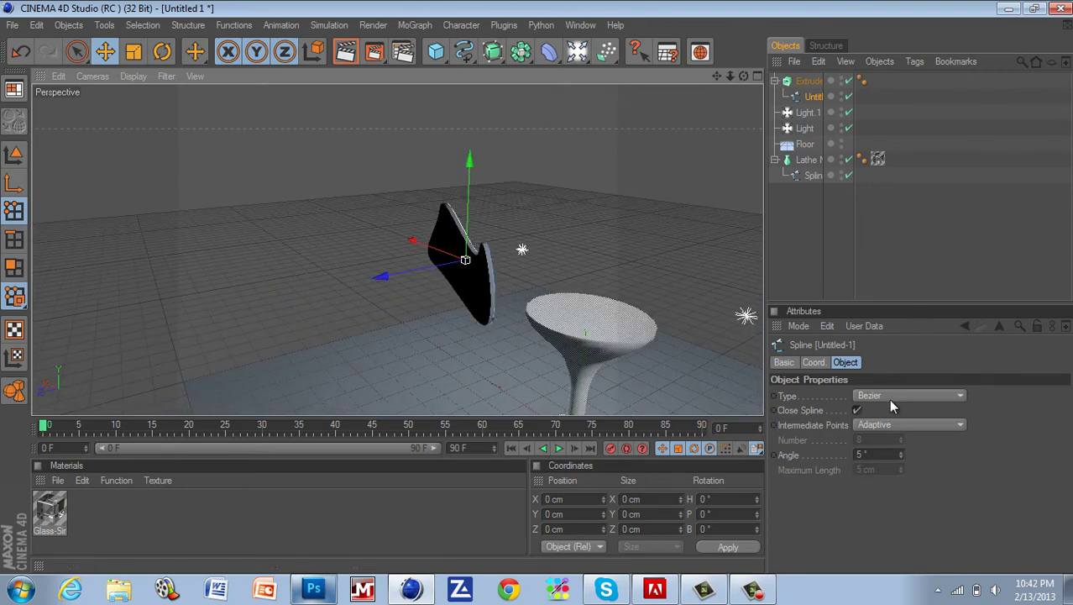
pyautogui.click(807, 81)
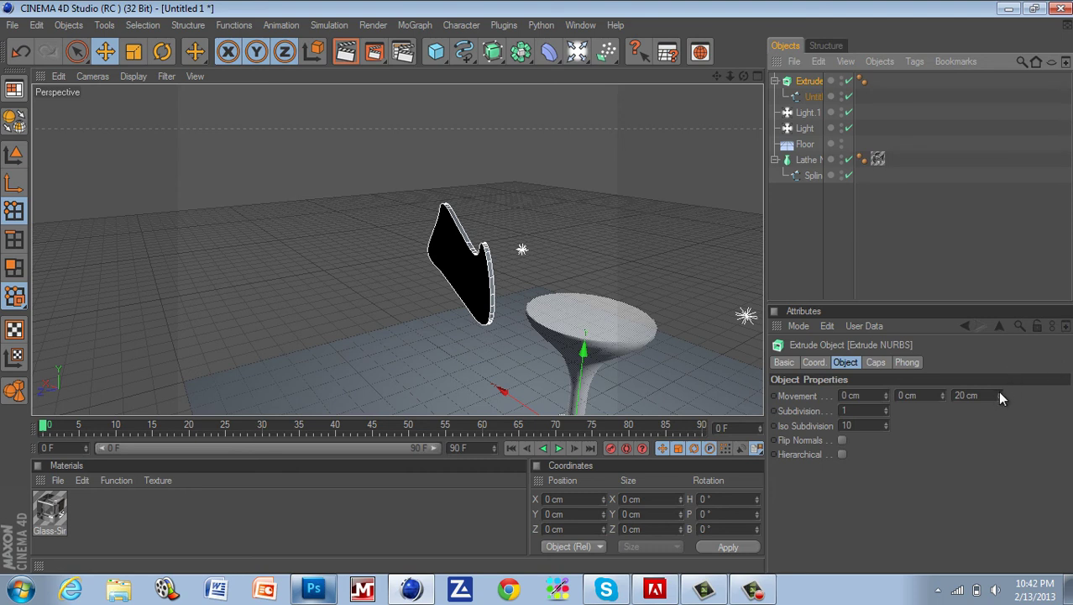
pyautogui.moveTo(999, 394); pyautogui.dragTo(998, 394)
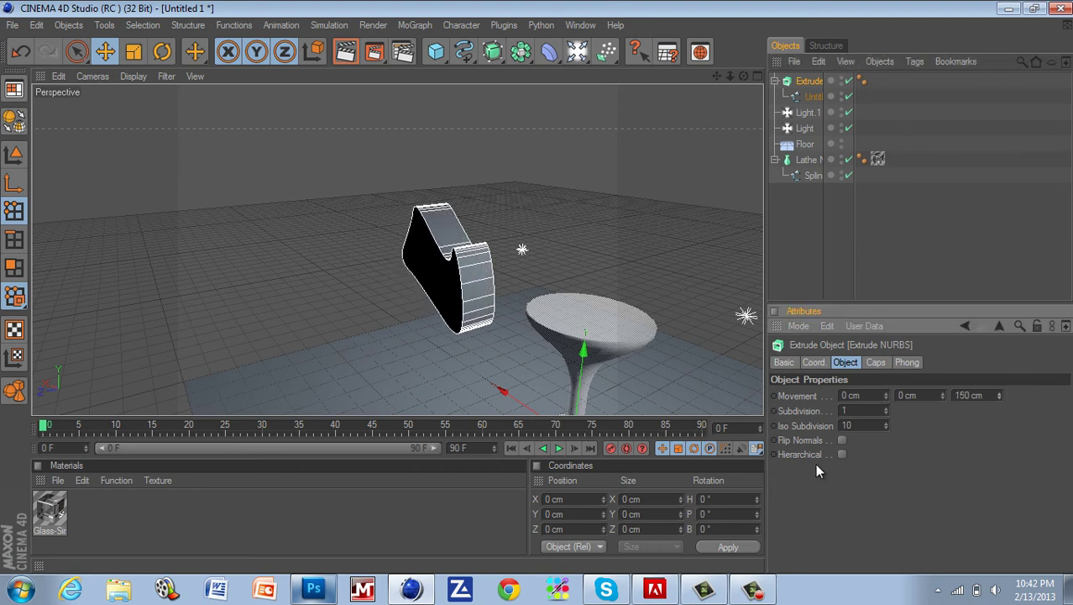
# Try an X movement of 140 cm on the extrusion, then reset it to 0 cm
pyautogui.moveTo(886, 395); pyautogui.dragTo(888, 398)
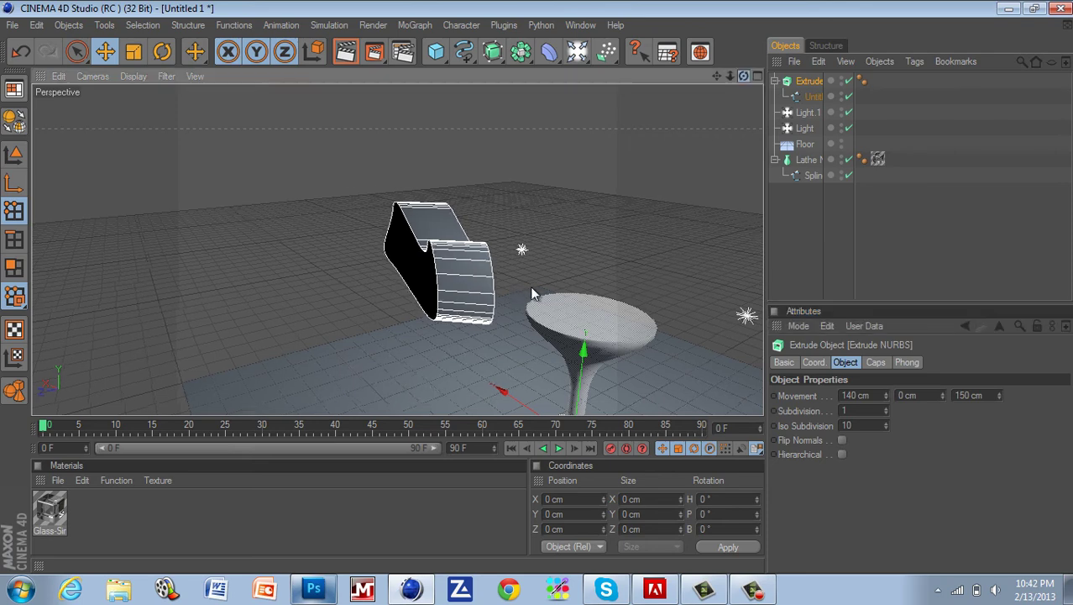
pyautogui.keyDown('alt'); pyautogui.moveTo(530, 286); pyautogui.dragTo(537, 286); pyautogui.keyUp('alt')
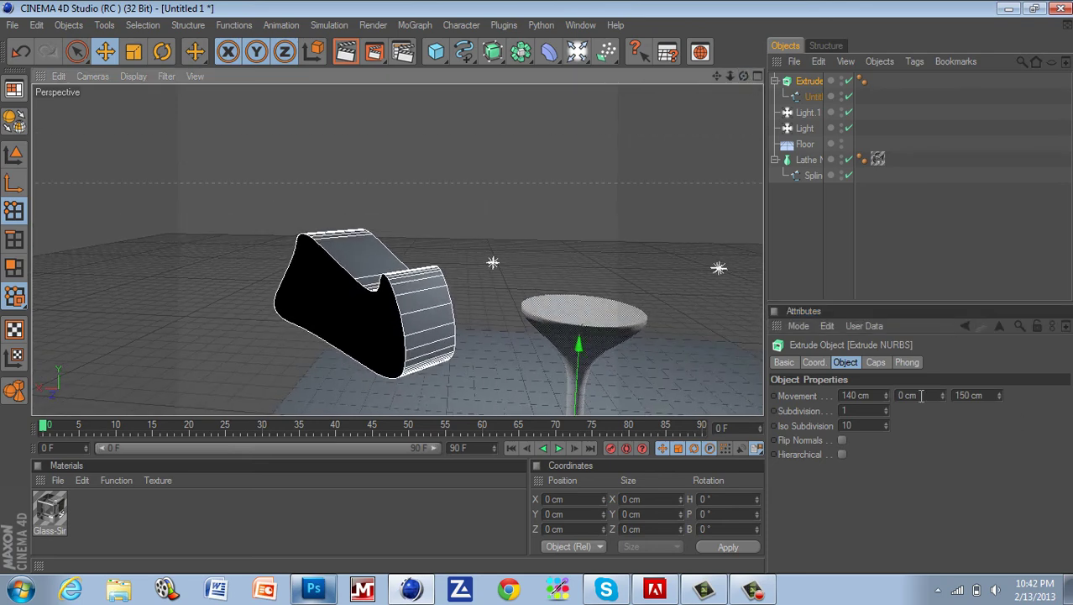
pyautogui.click(874, 395)
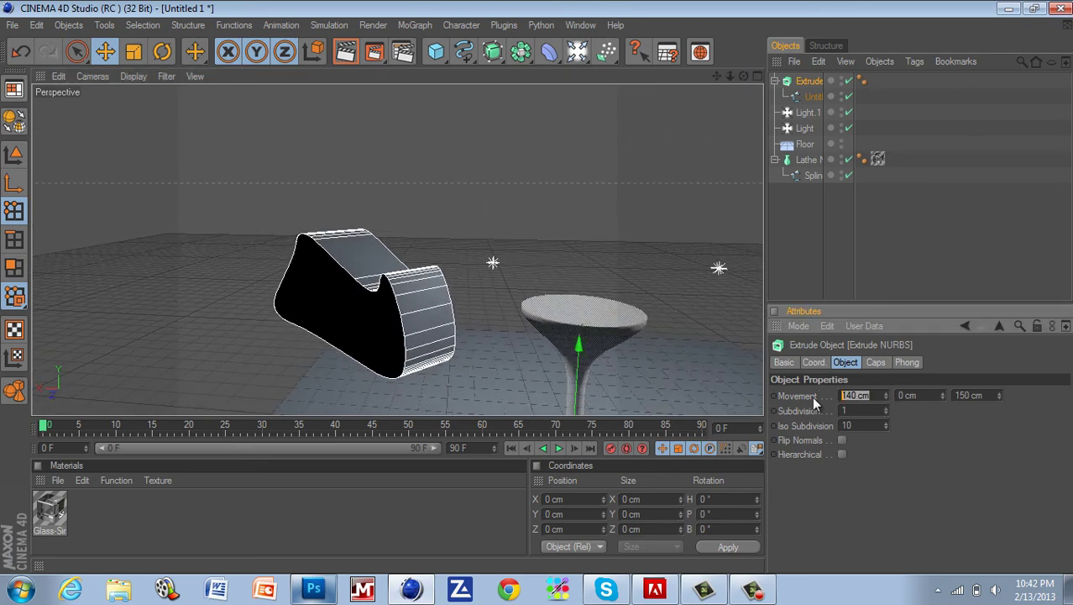
pyautogui.write('0')
pyautogui.press('Return')
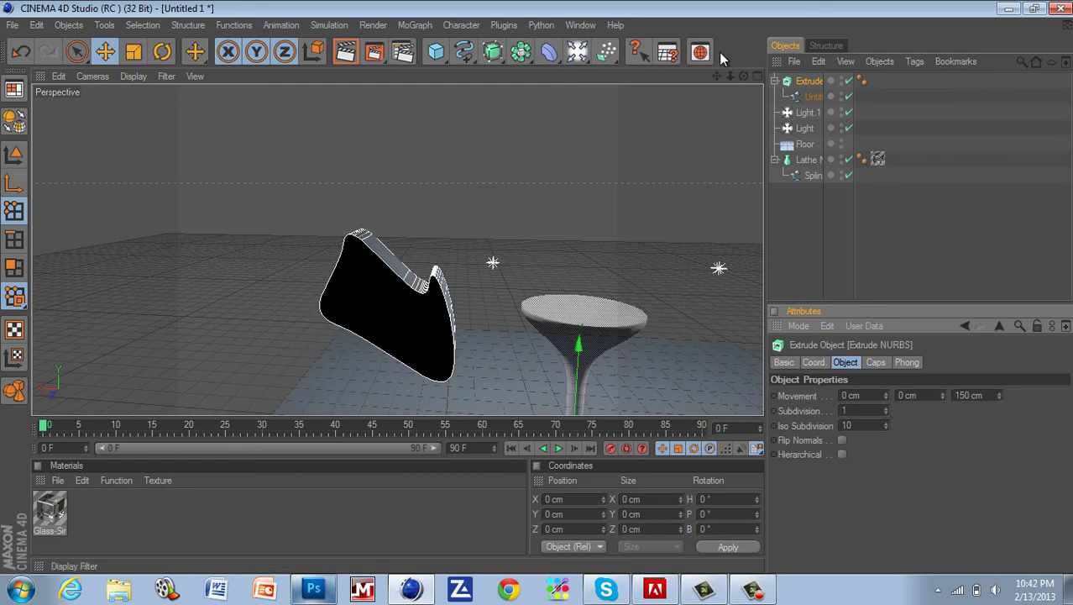
# Render the extruded shape and the glass goblet together in the viewport
pyautogui.keyDown('alt'); pyautogui.moveTo(532, 286); pyautogui.dragTo(538, 288); pyautogui.keyUp('alt')
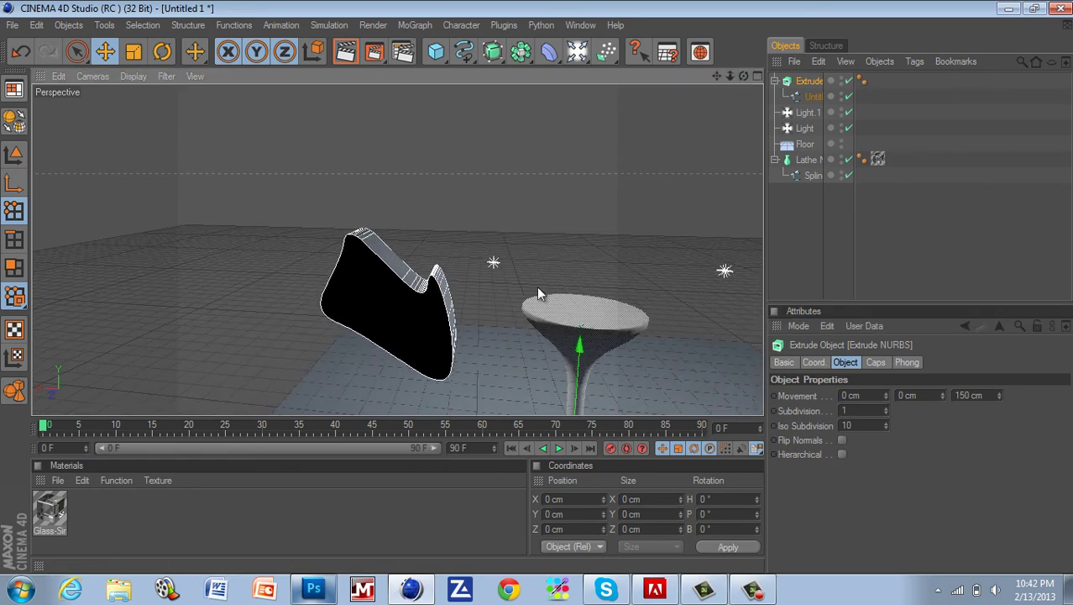
pyautogui.scroll(-3, 537, 289)
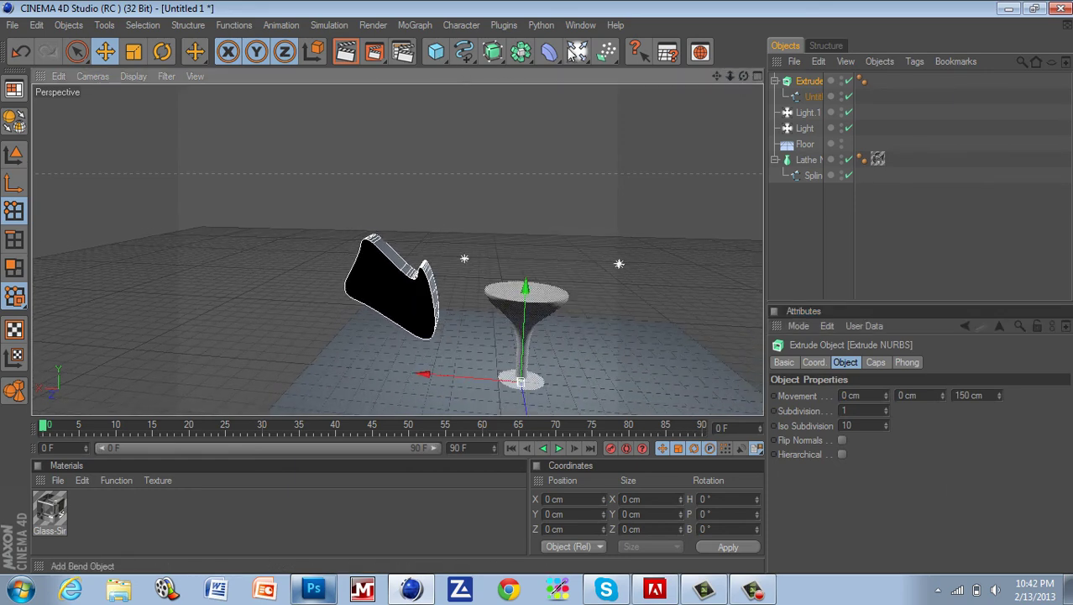
pyautogui.click(341, 59)
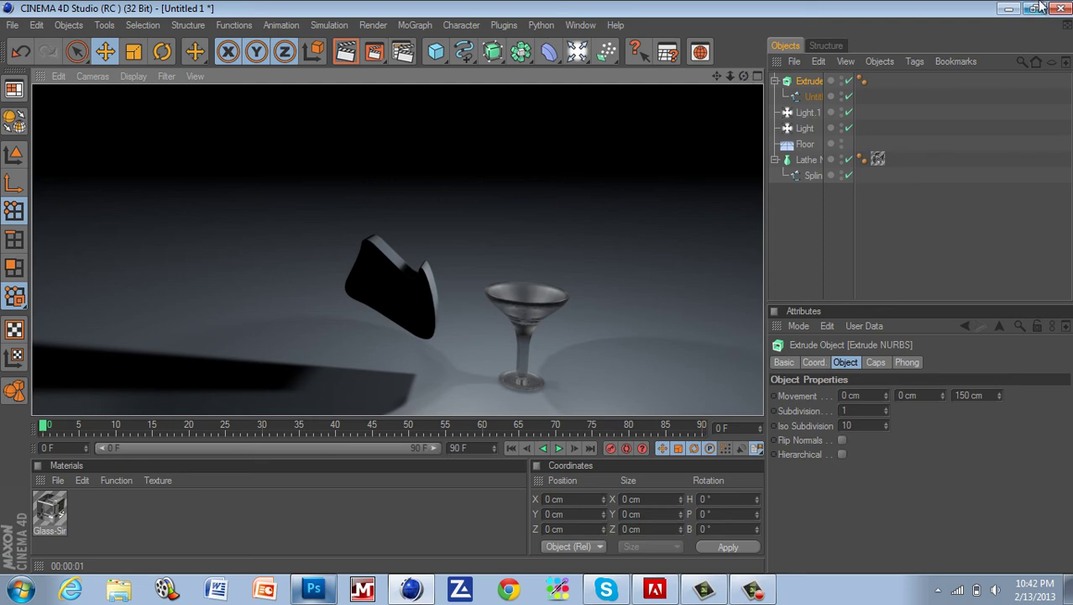
# Switch to Internet Explorer and search Facebook for encuedesigns to open the EnCue Designs page
pyautogui.click(1009, 9)
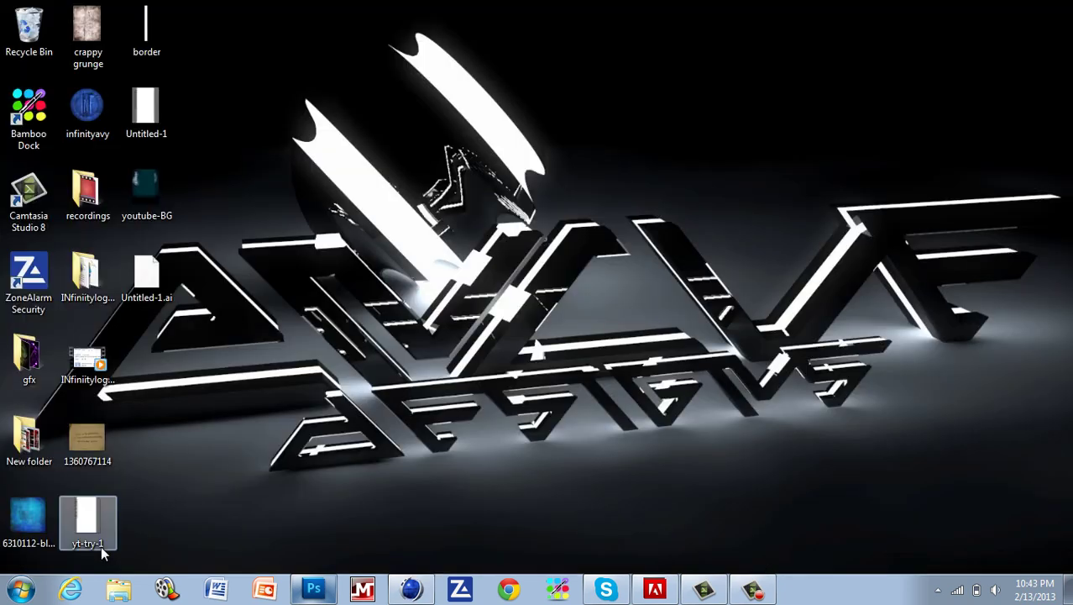
pyautogui.click(73, 589)
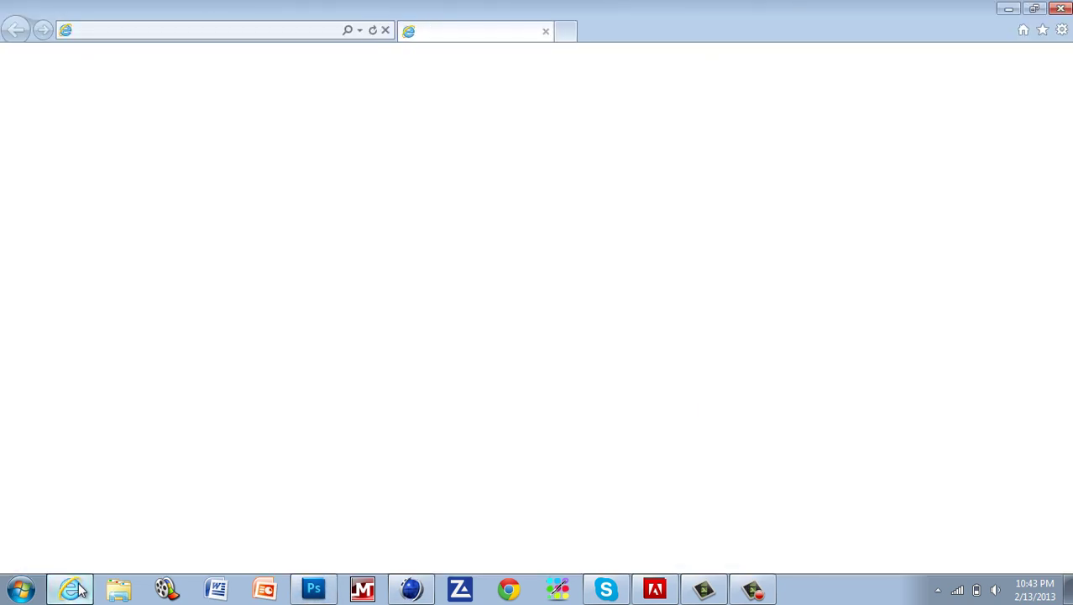
pyautogui.click(263, 29)
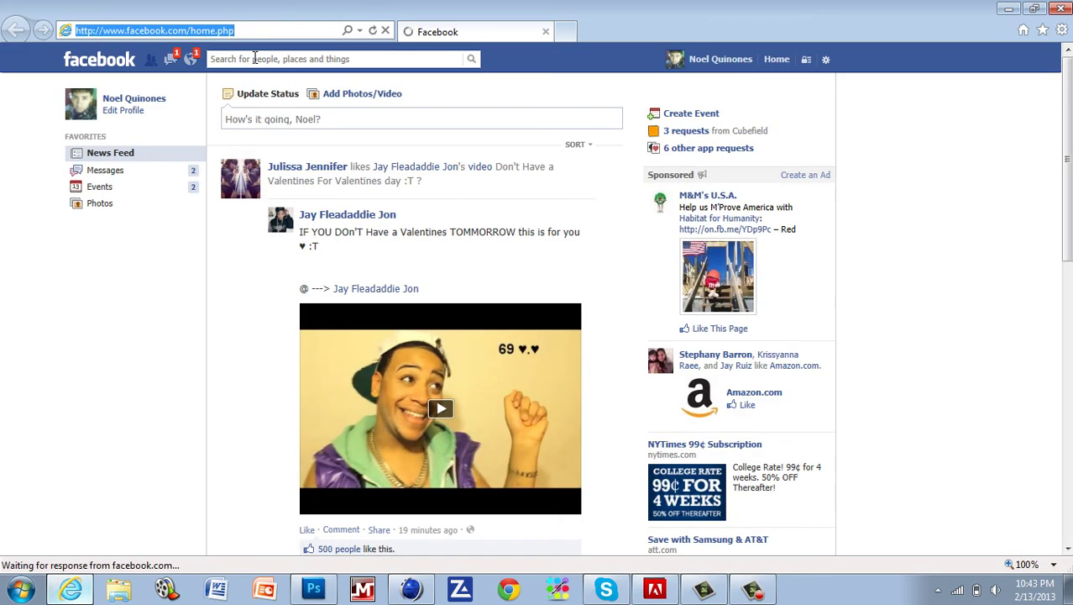
pyautogui.click(255, 57)
pyautogui.write('e')
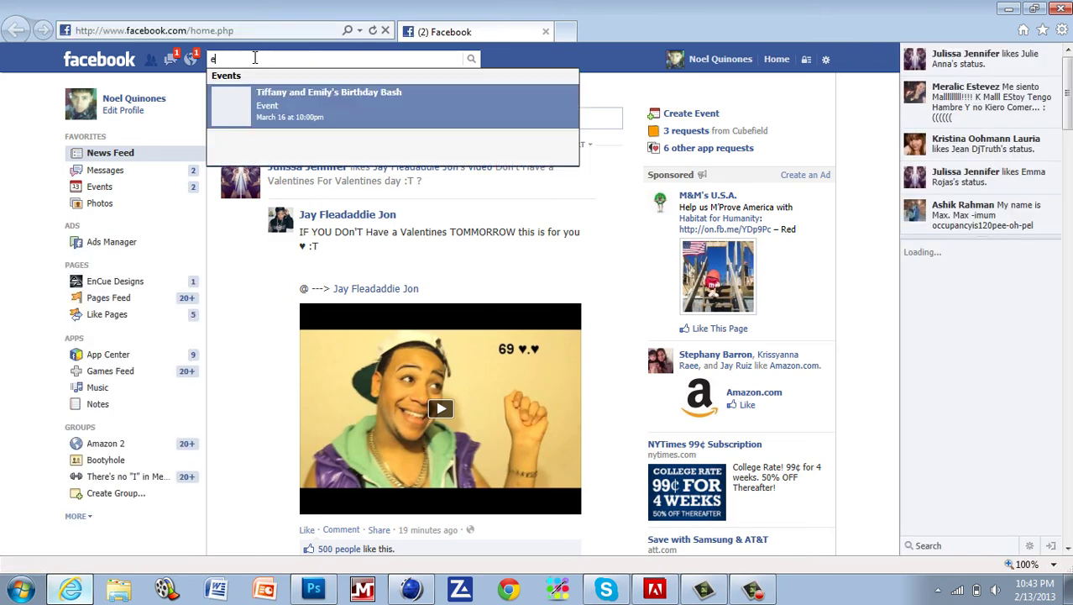
pyautogui.write('nc')
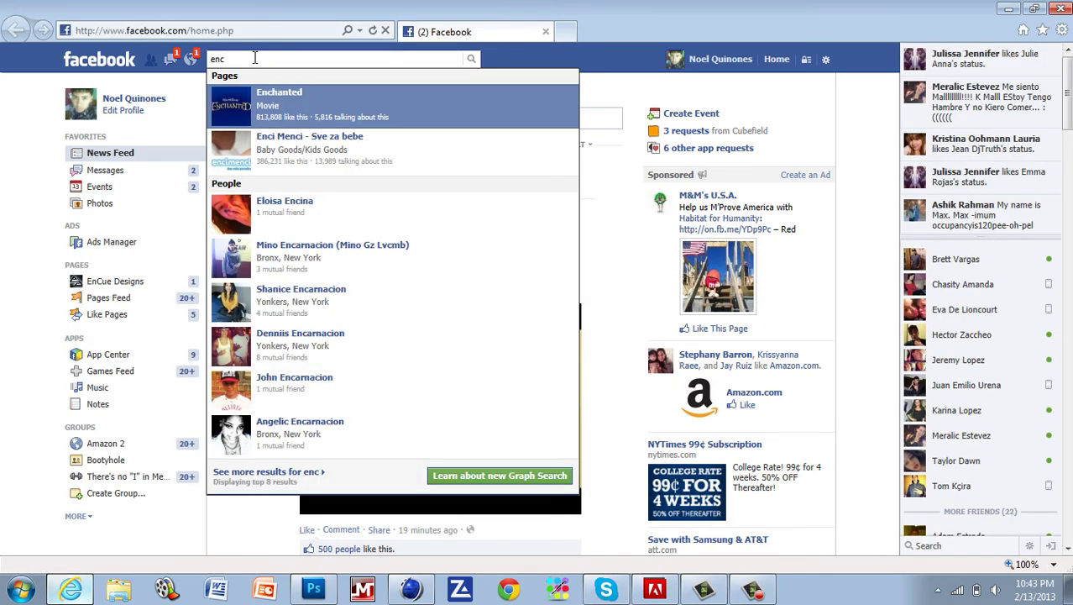
pyautogui.write('ue')
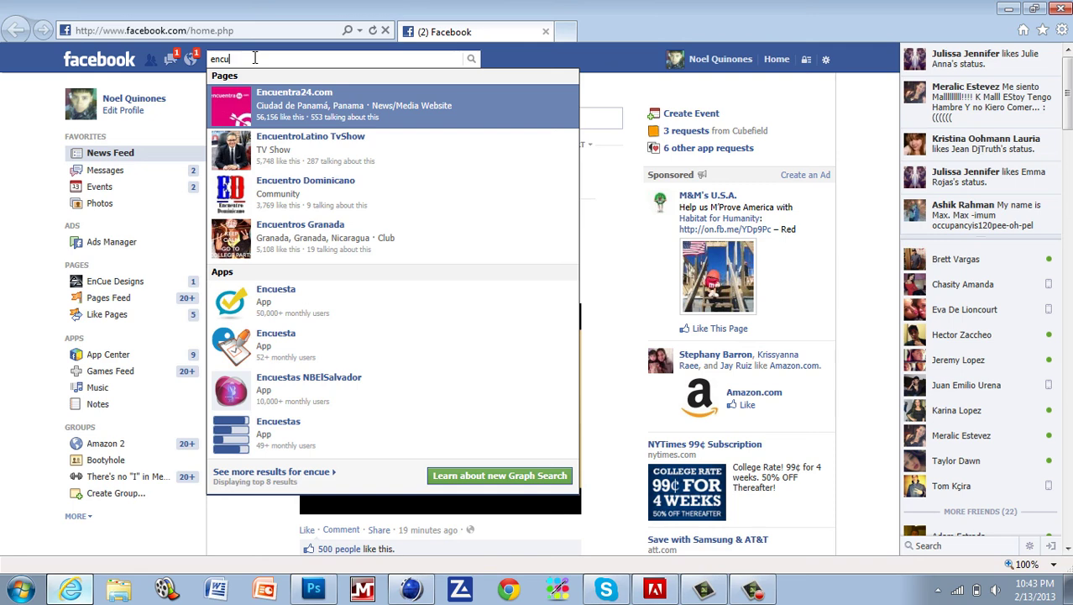
pyautogui.write('edes')
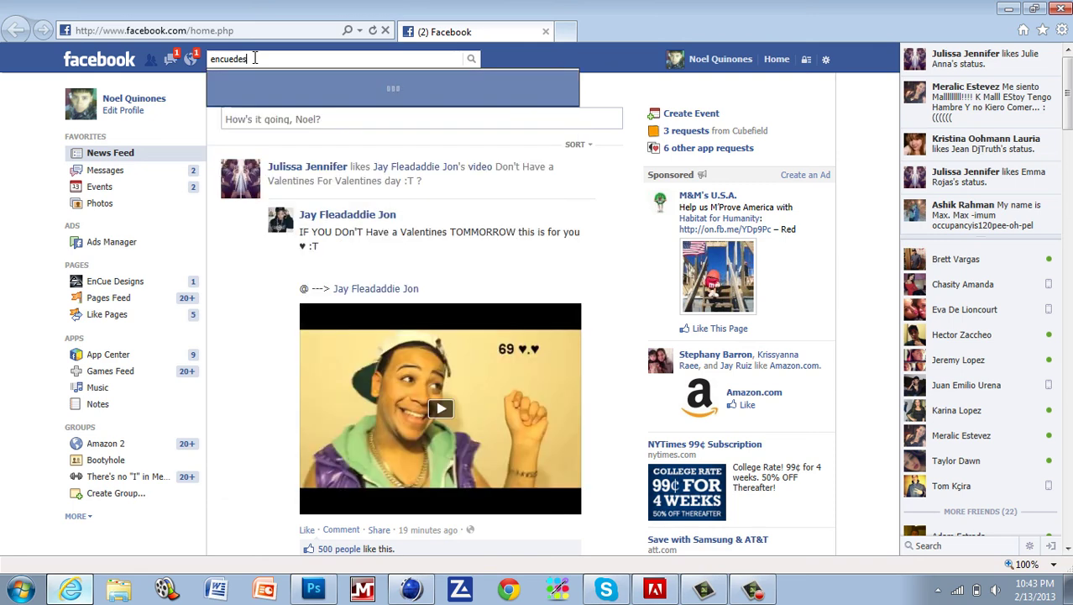
pyautogui.write('igns')
pyautogui.press('Return')
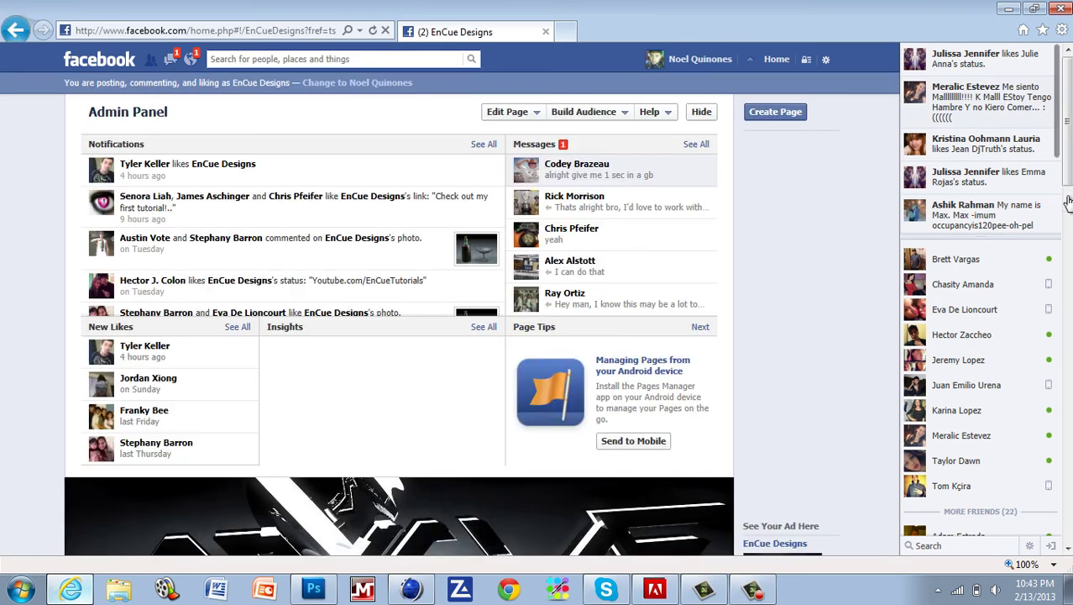
# View the "Bored in class...Wine anyone?" bottle and glass render enlarged from the page's timeline, and close the browser
pyautogui.scroll(-4, 1067, 180)
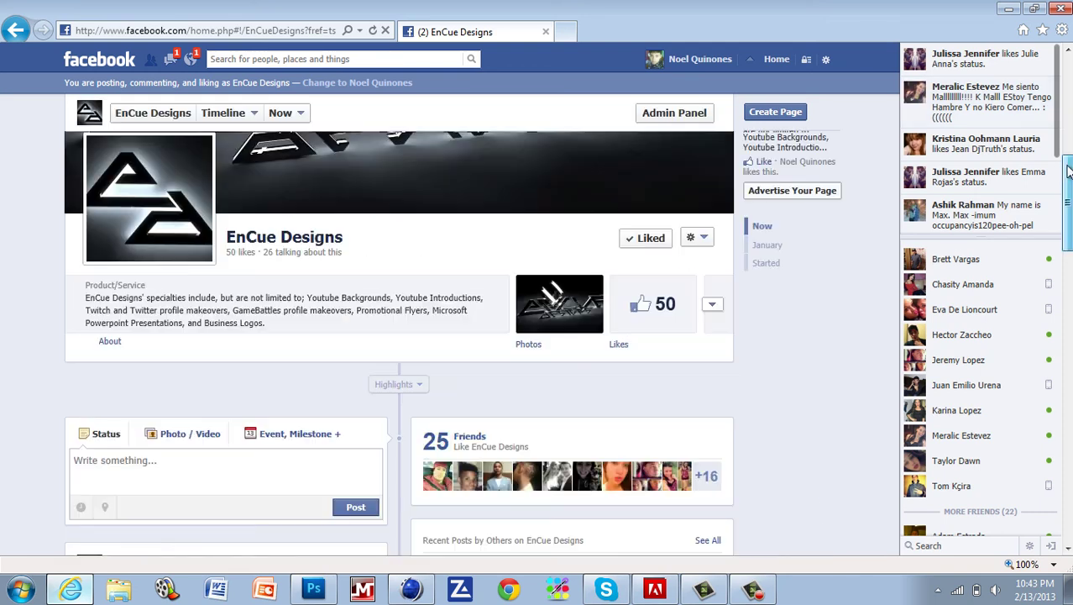
pyautogui.scroll(-5, 1068, 201)
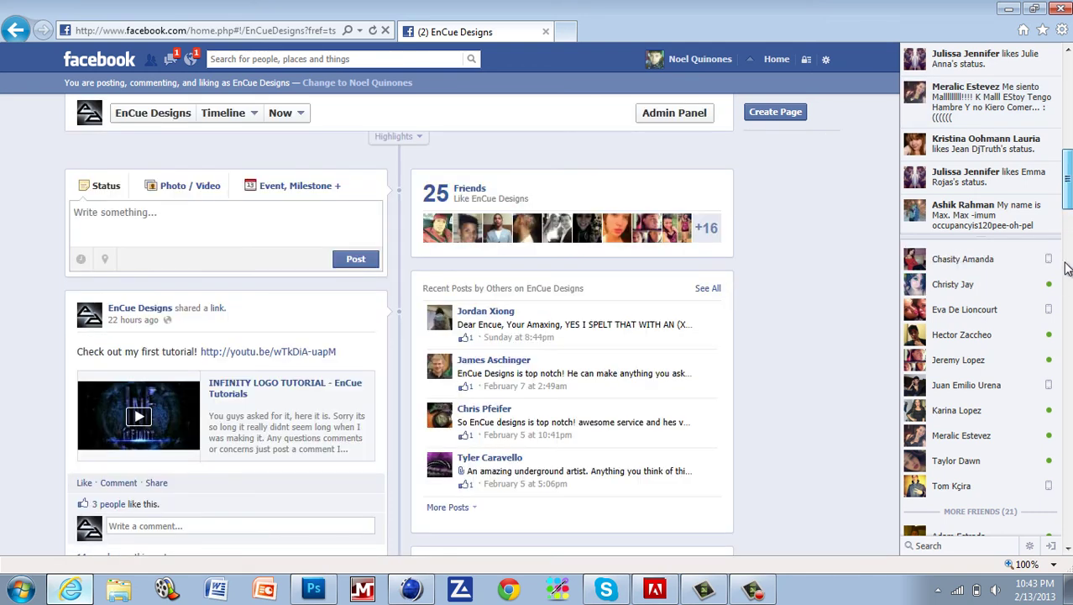
pyautogui.scroll(-5, 1065, 277)
pyautogui.scroll(10, 1065, 282)
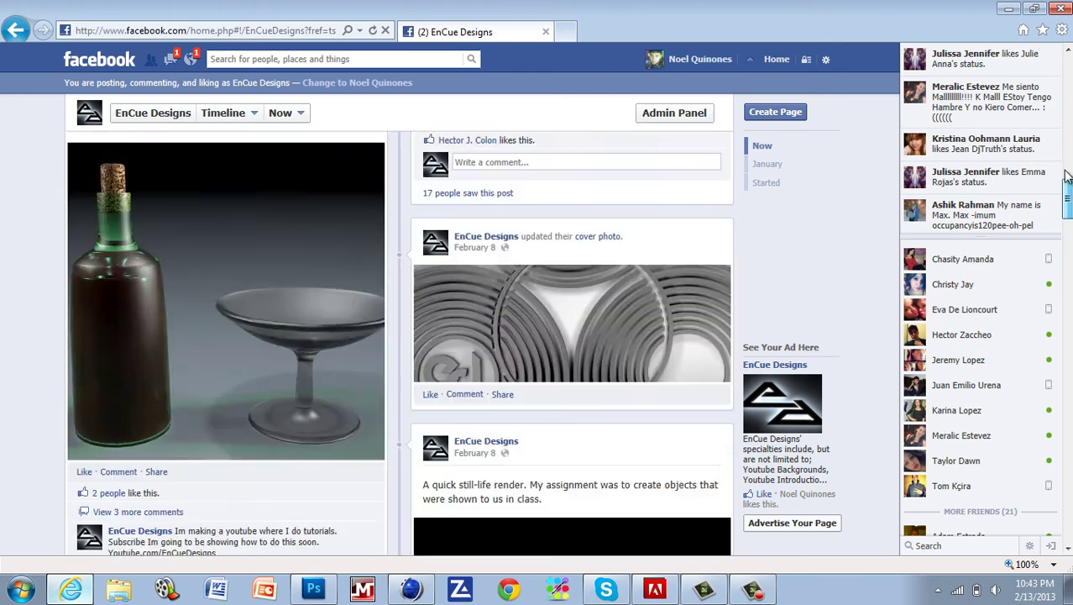
pyautogui.scroll(-3, 1067, 196)
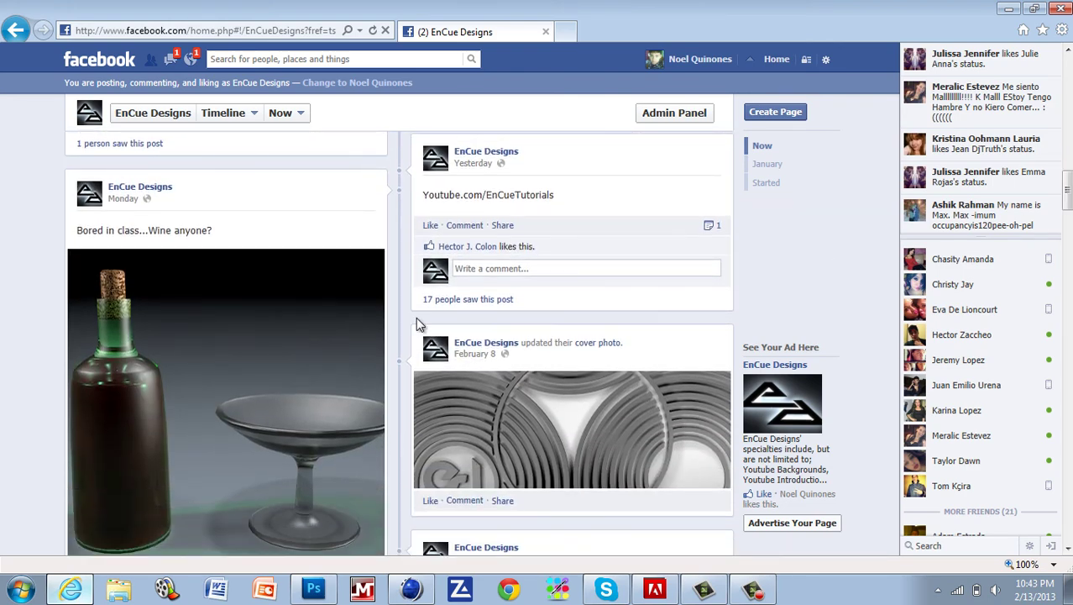
pyautogui.click(315, 372)
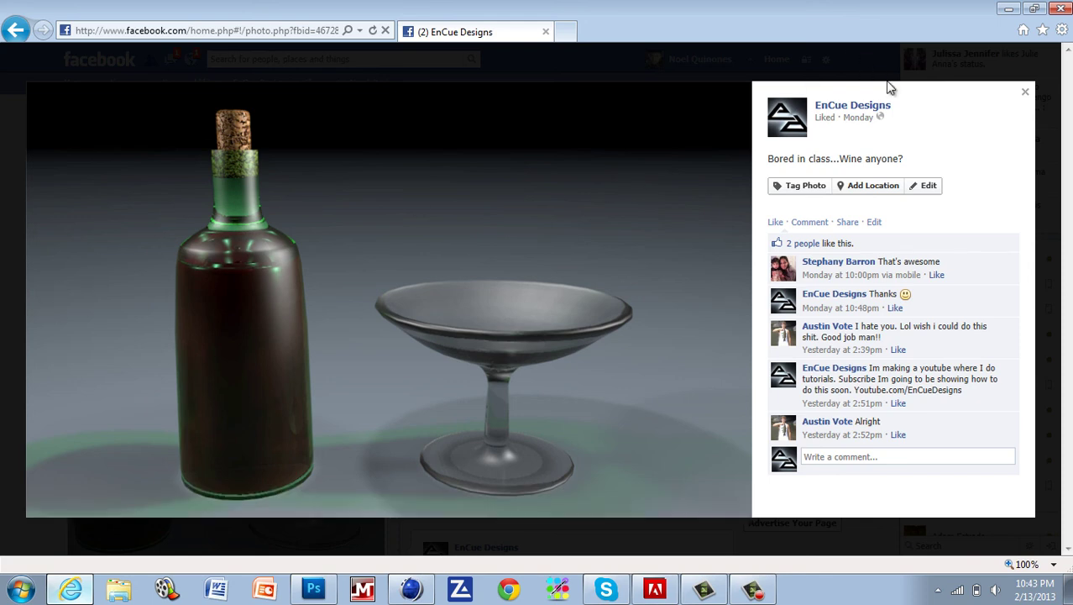
pyautogui.click(1059, 10)
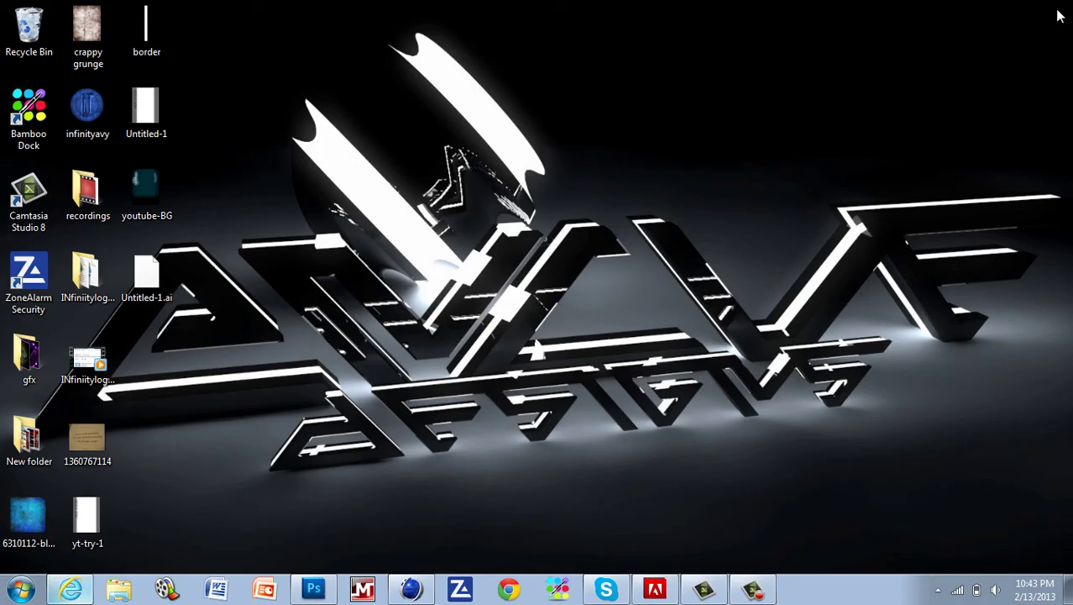